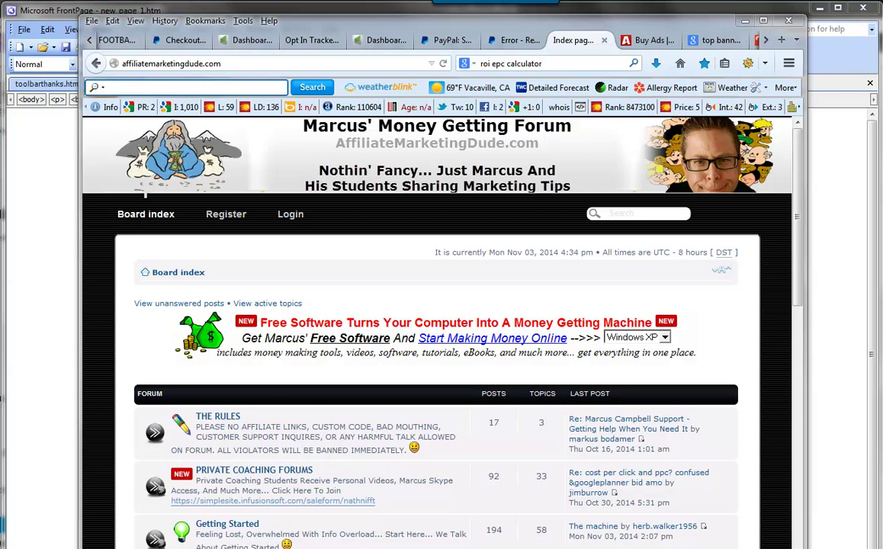
- Search Google for "make money online"
key("ctrl+Page_Up")
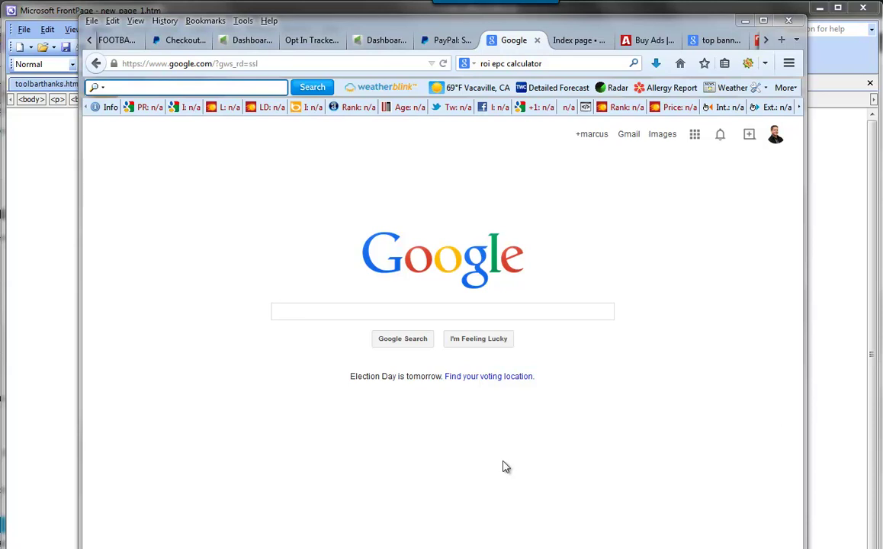
left_click(534, 309)
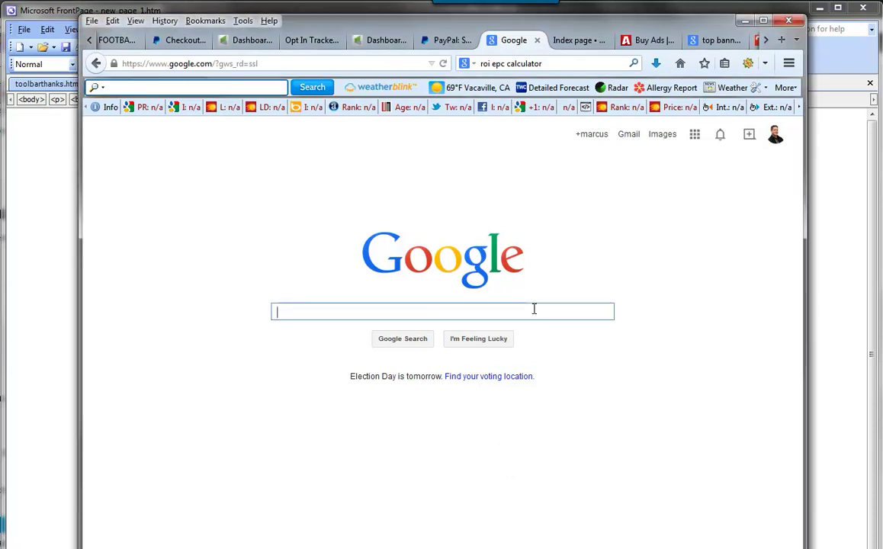
type("ma")
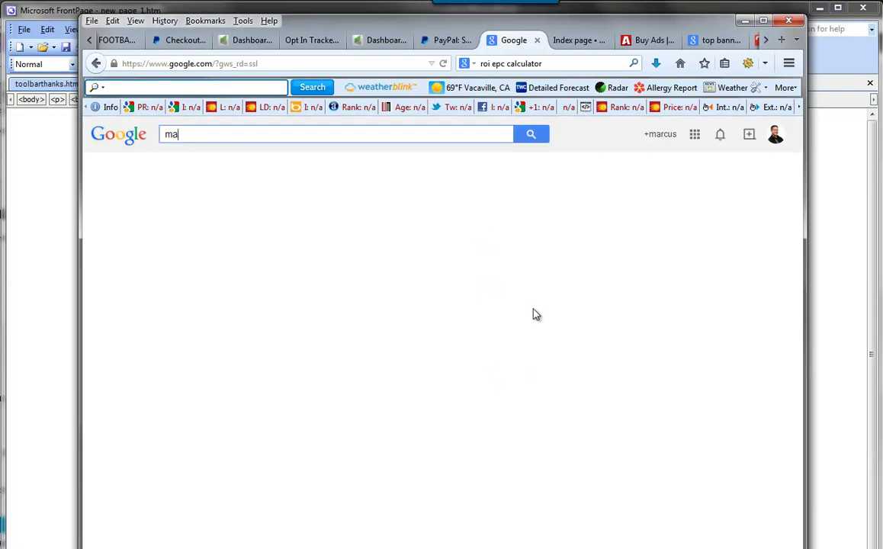
type("ke money onl")
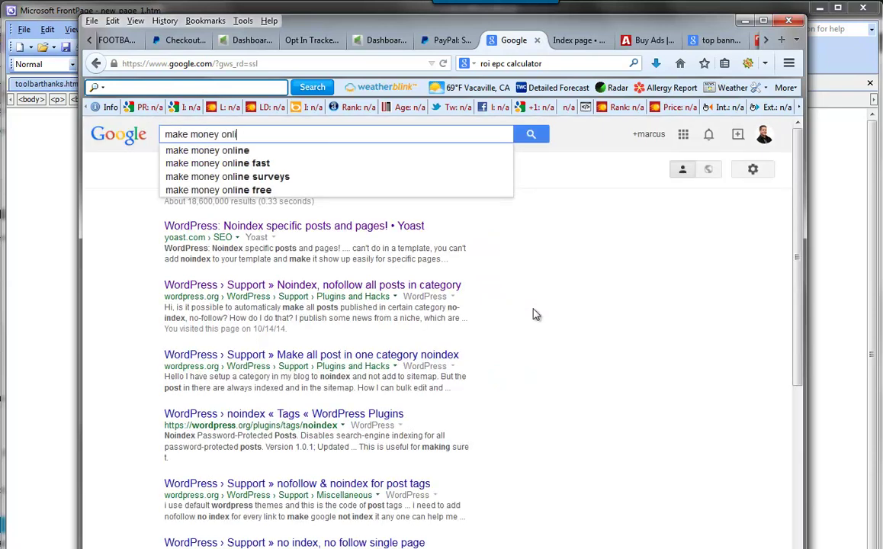
type("ine")
key("Return")
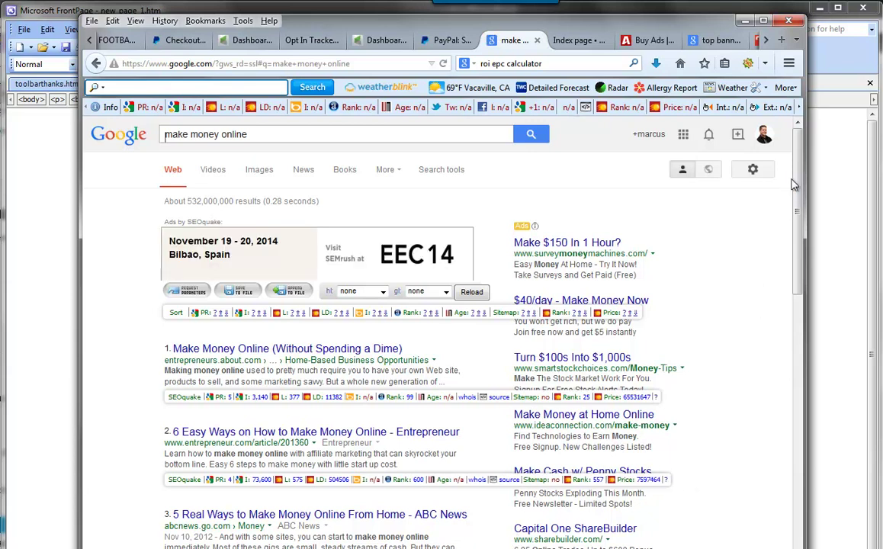
- Look through the search results and open "40 easy ways to make money quickly - Save the Student"
scroll(793, 184, "down", 3)
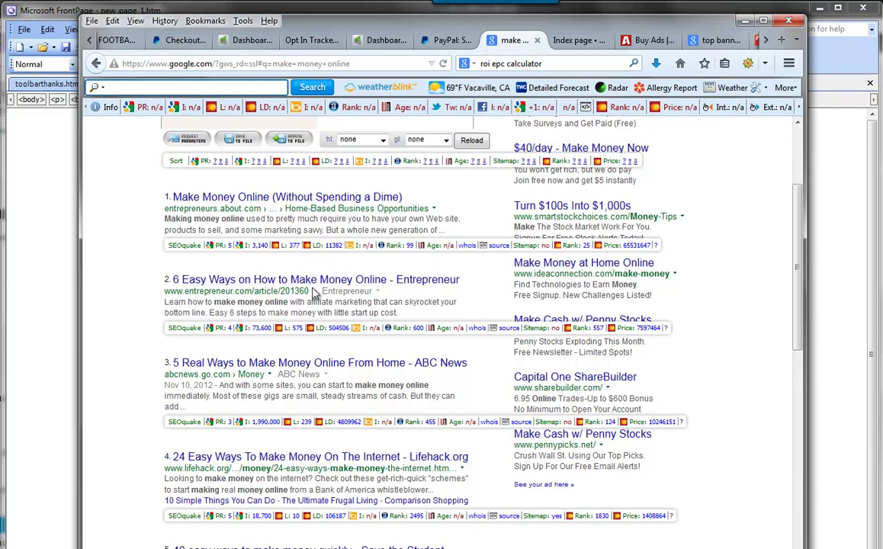
scroll(315, 296, "down", 2)
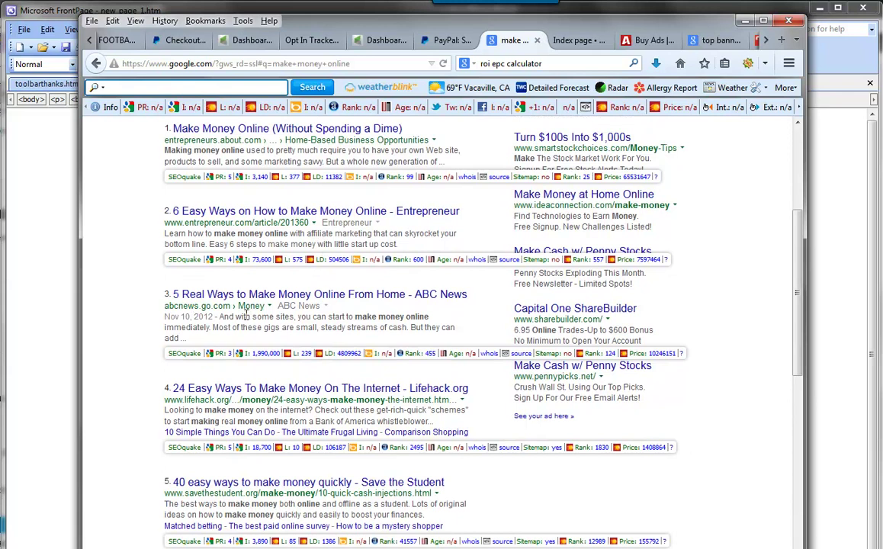
scroll(647, 519, "down", 2)
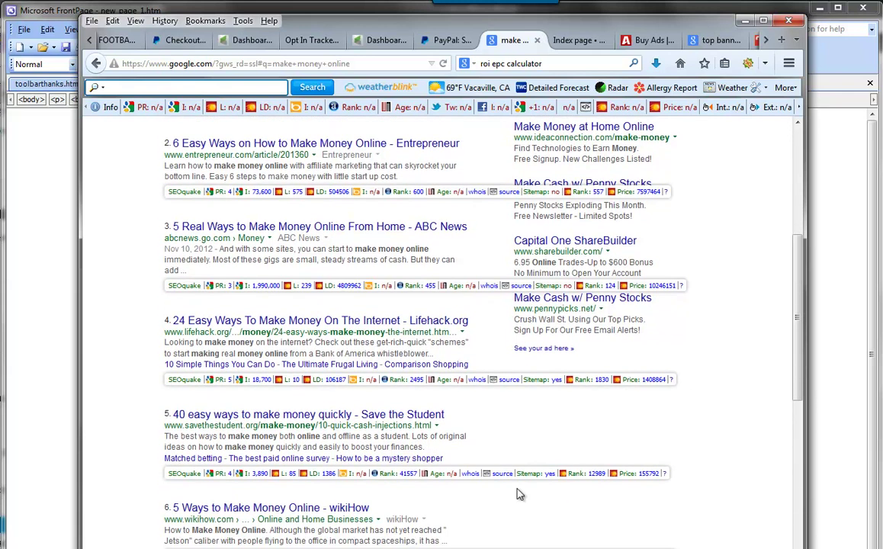
left_click(312, 418)
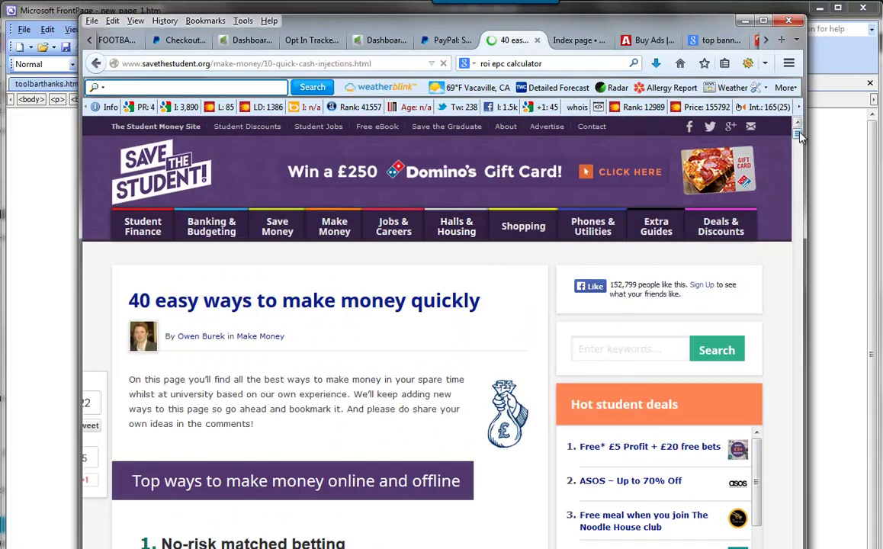
- Examine the Save the Student article's list of money-making methods for possible advertising spots, down to the section on Fiverr gigs
left_click_drag(798, 132, 799, 146)
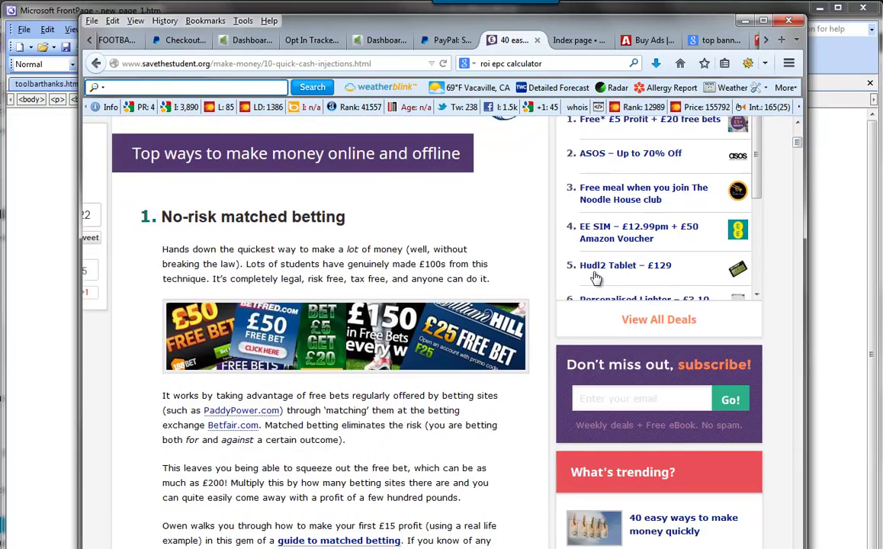
scroll(314, 351, "down", 10)
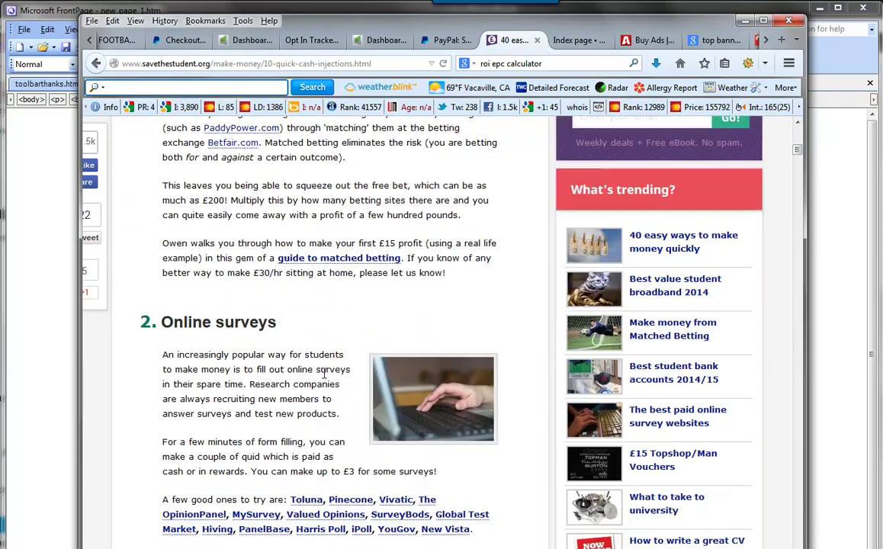
scroll(324, 376, "down", 15)
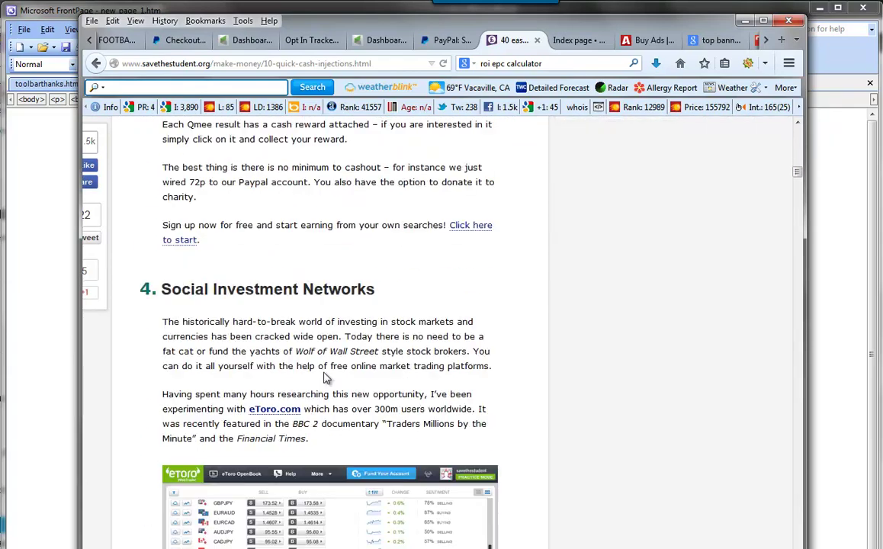
scroll(324, 376, "down", 6)
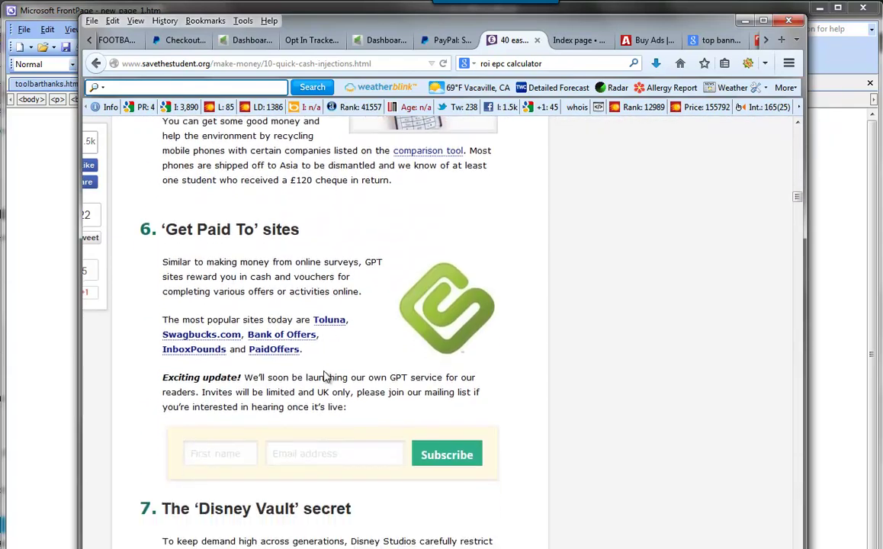
scroll(324, 376, "down", 10)
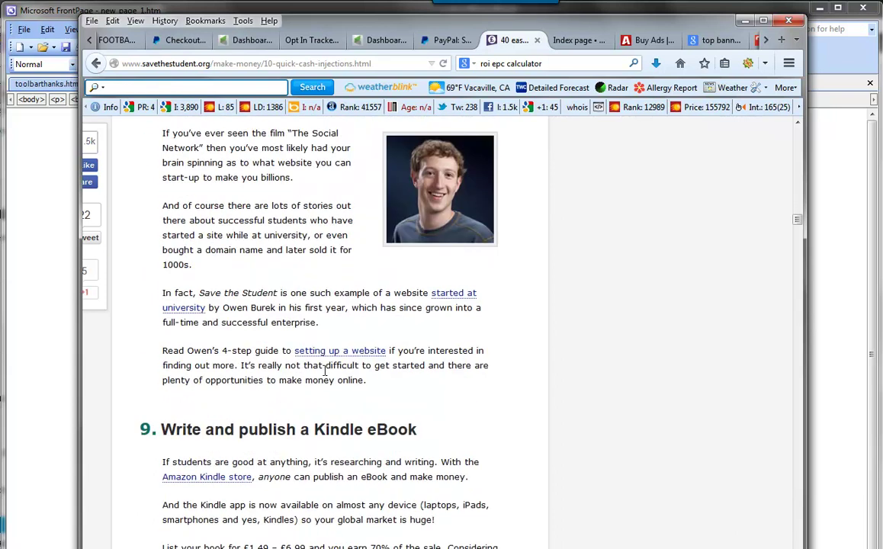
scroll(324, 376, "down", 8)
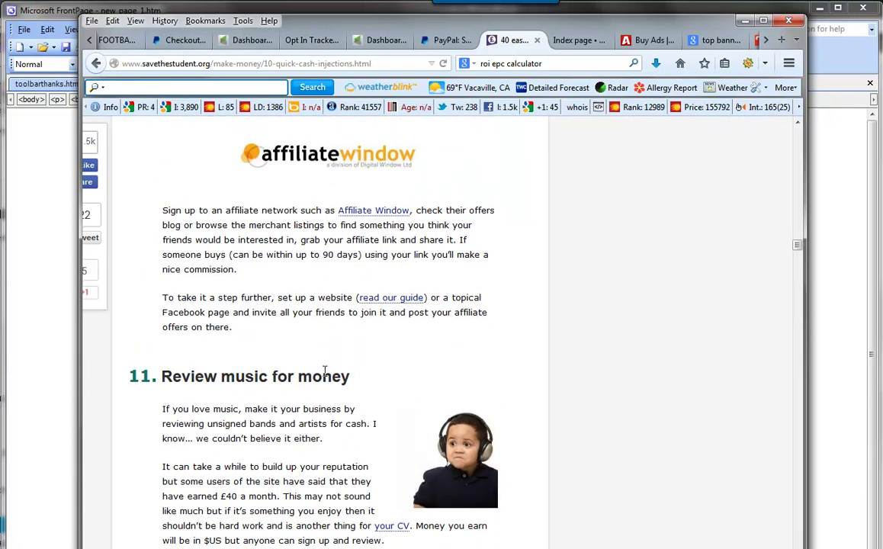
scroll(324, 374, "down", 20)
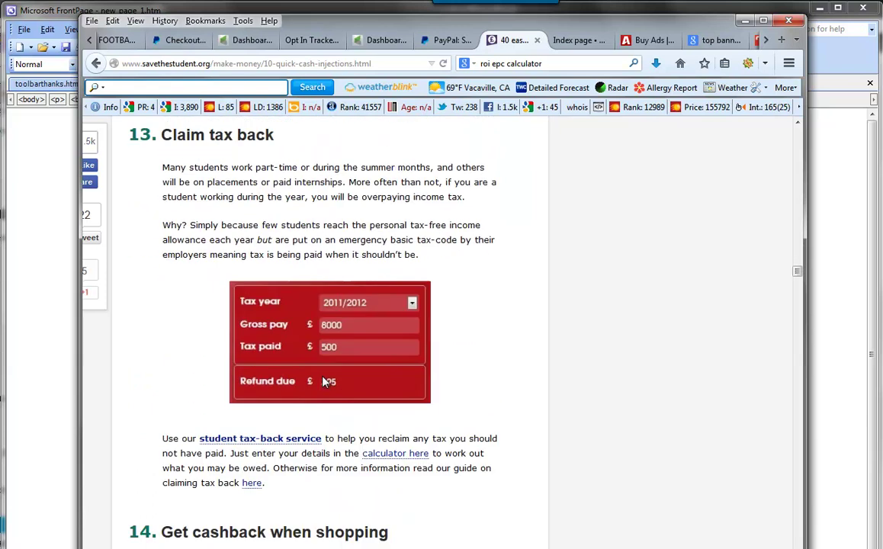
scroll(324, 381, "down", 3)
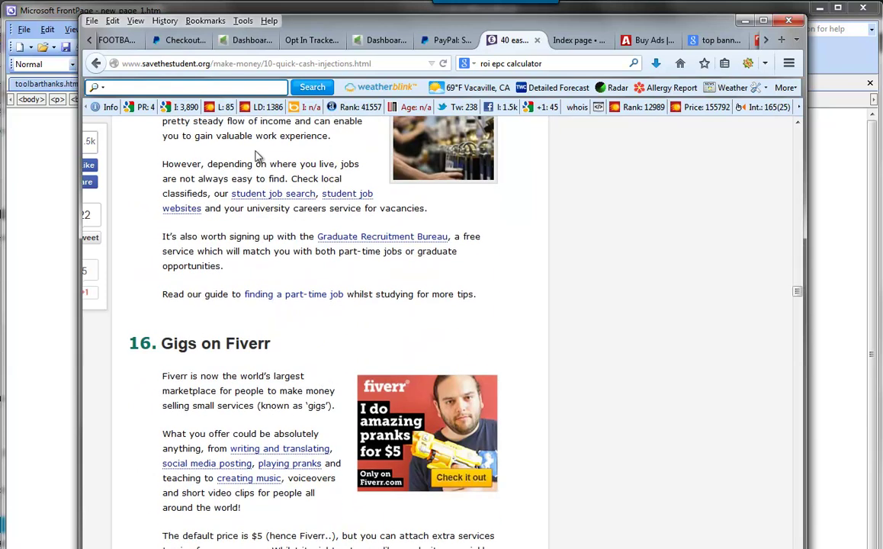
- Return to the "make money online" results, review the remaining listings and open the second results page
left_click(96, 64)
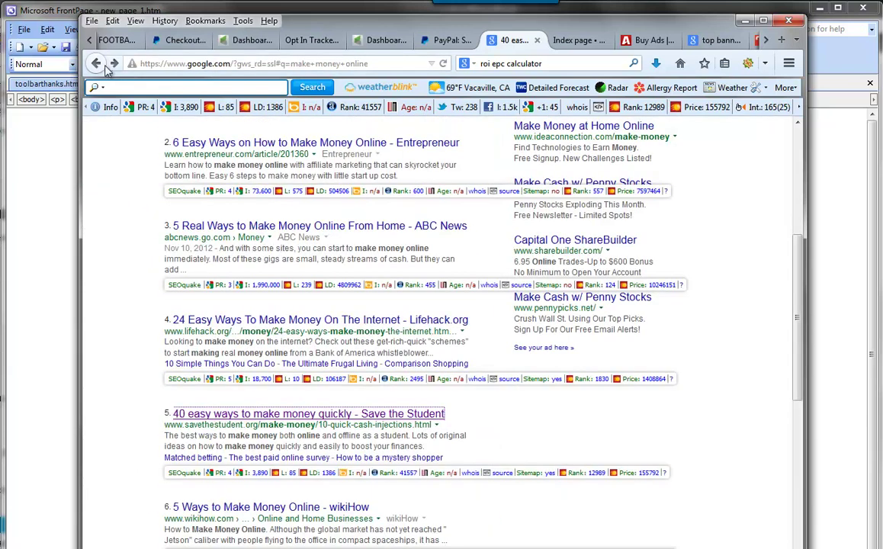
scroll(299, 446, "down", 2)
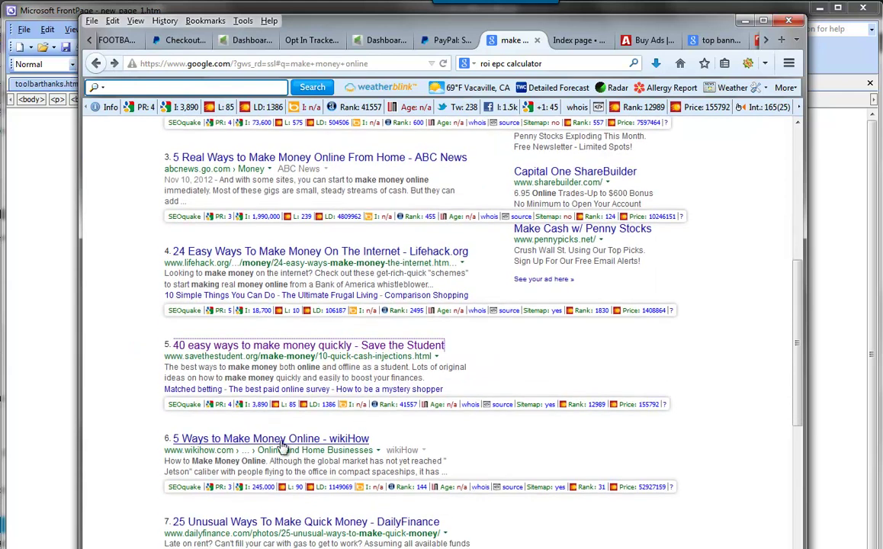
scroll(284, 448, "down", 2)
scroll(267, 433, "down", 3)
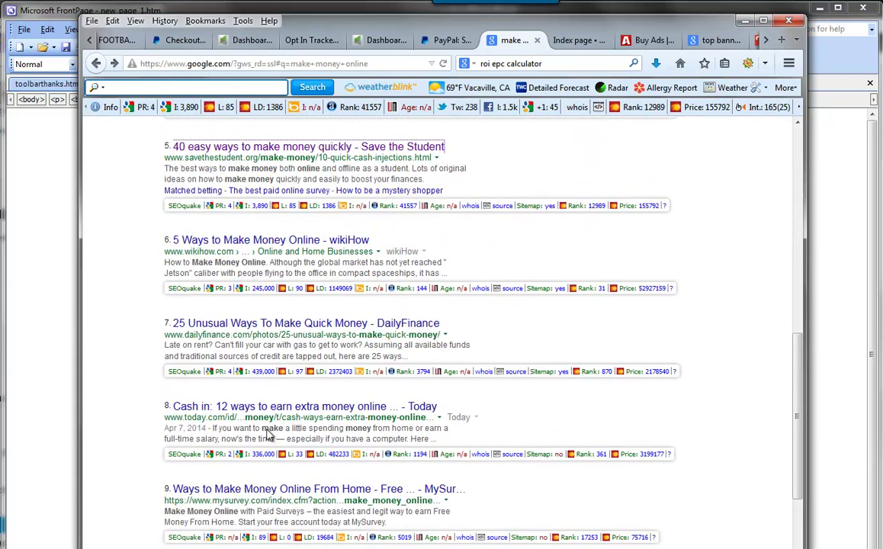
scroll(305, 465, "down", 3)
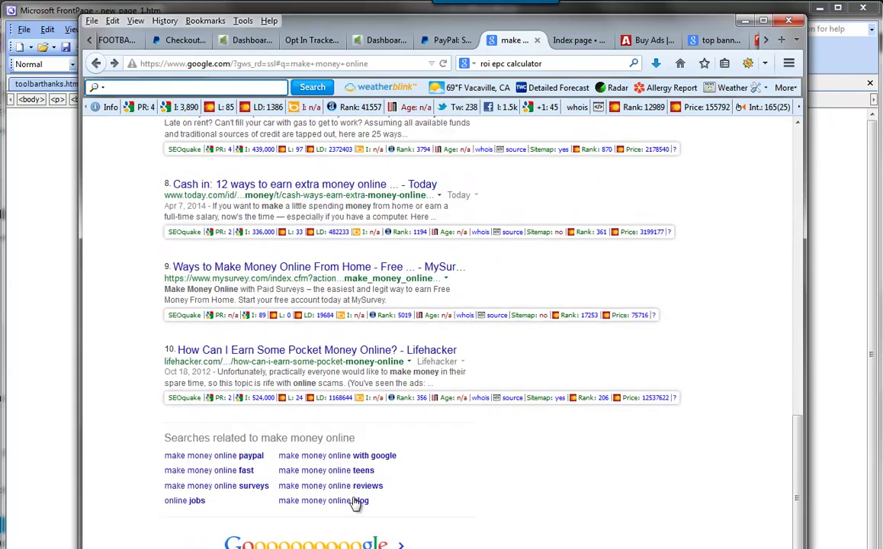
left_click(402, 528)
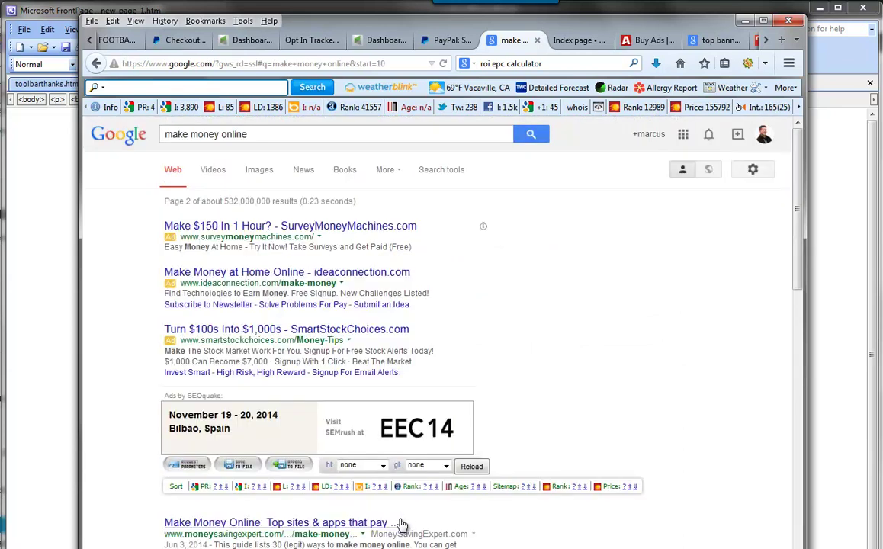
- Open the johnchow.com listing from the second page of search results
scroll(360, 449, "down", 1)
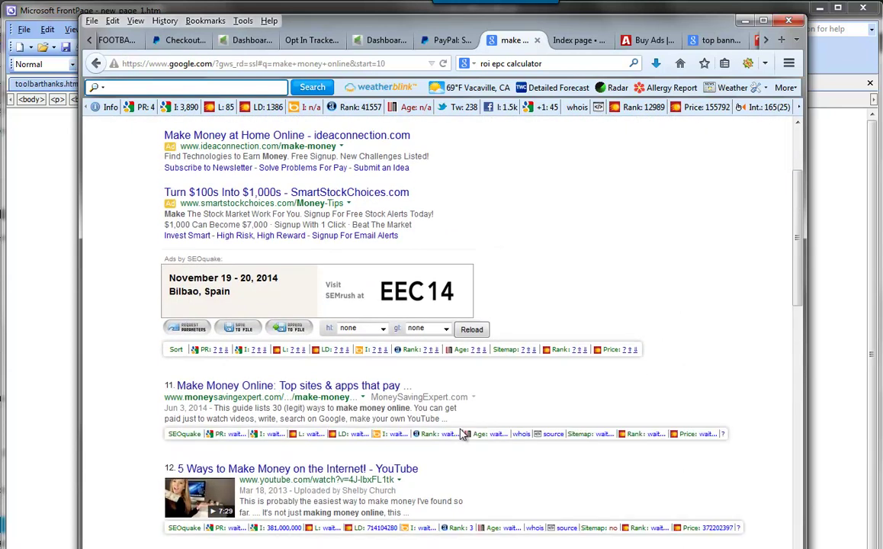
scroll(388, 453, "down", 2)
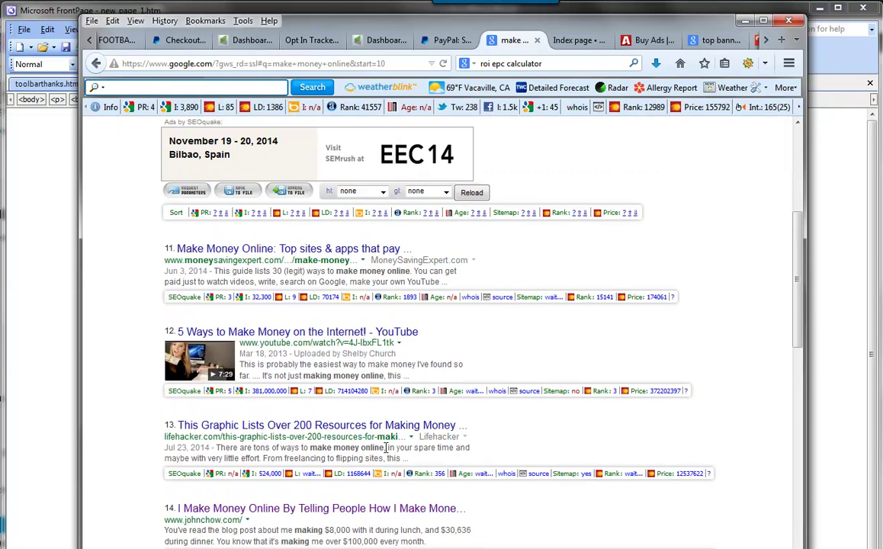
scroll(386, 450, "down", 1)
left_click_drag(333, 446, 312, 440)
left_click(313, 440)
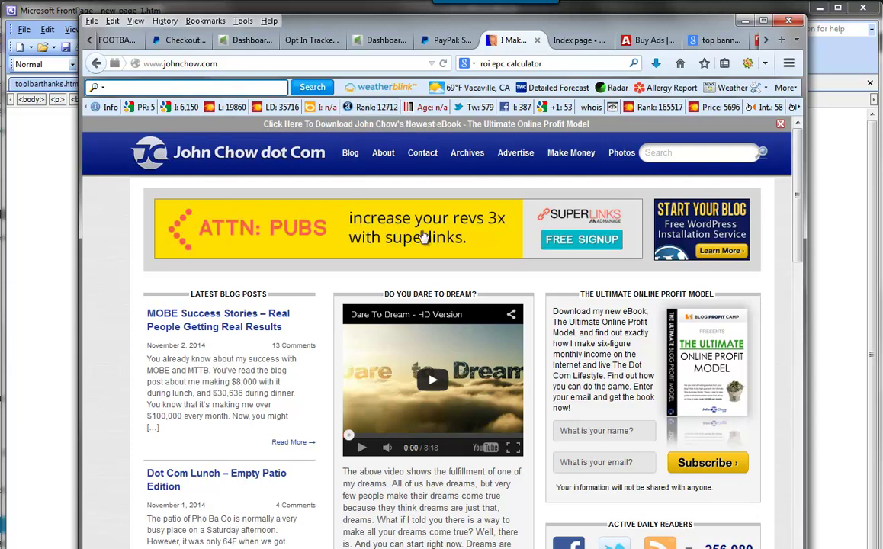
- Examine the johnchow.com homepage for sponsor banners and ad placements down to the footer, then return to its beginning
scroll(734, 283, "down", 5)
scroll(663, 307, "down", 3)
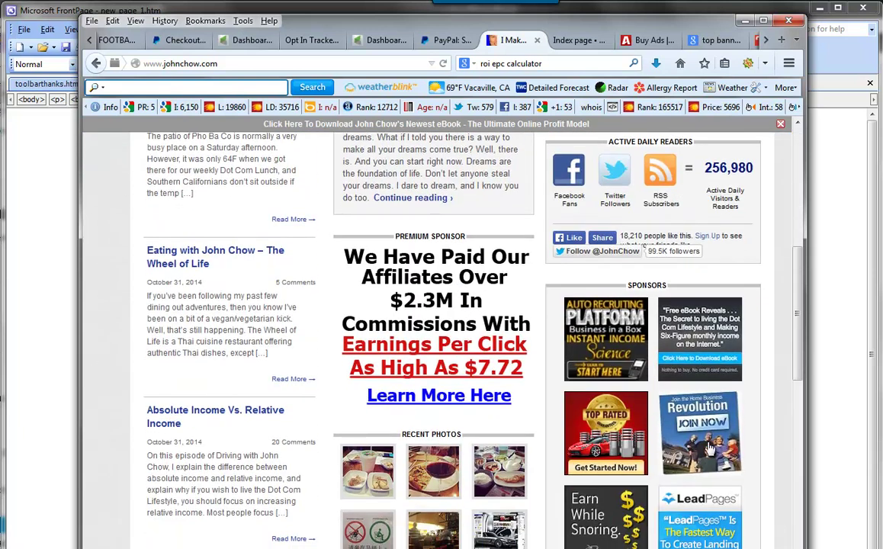
scroll(658, 414, "down", 2)
scroll(637, 441, "down", 5)
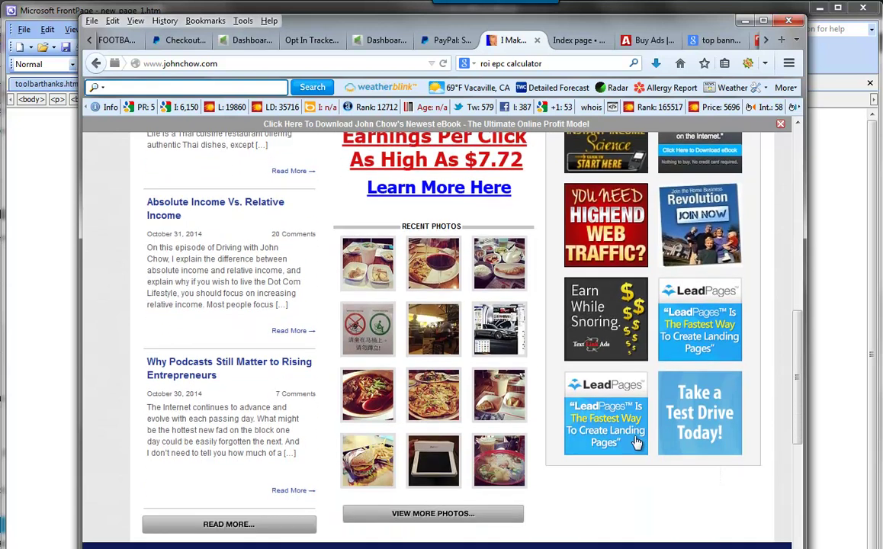
scroll(634, 441, "down", 7)
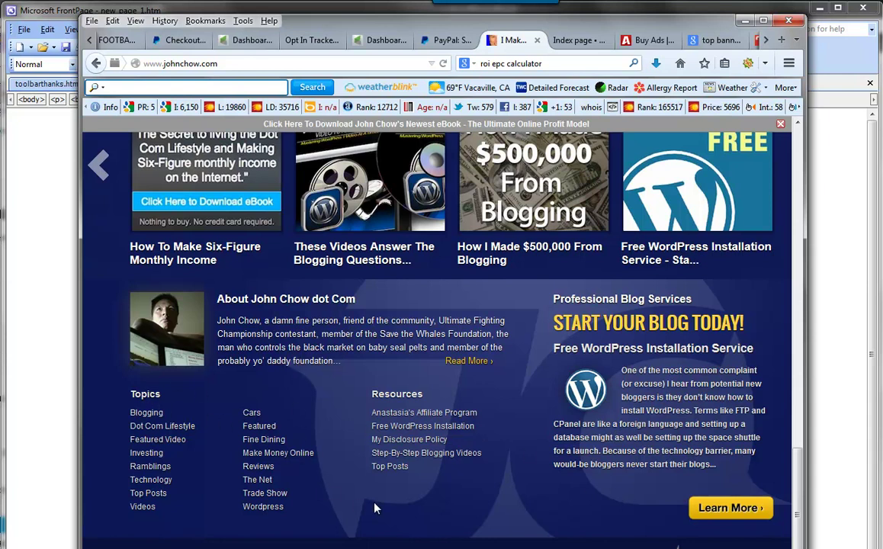
left_click_drag(800, 507, 810, 159)
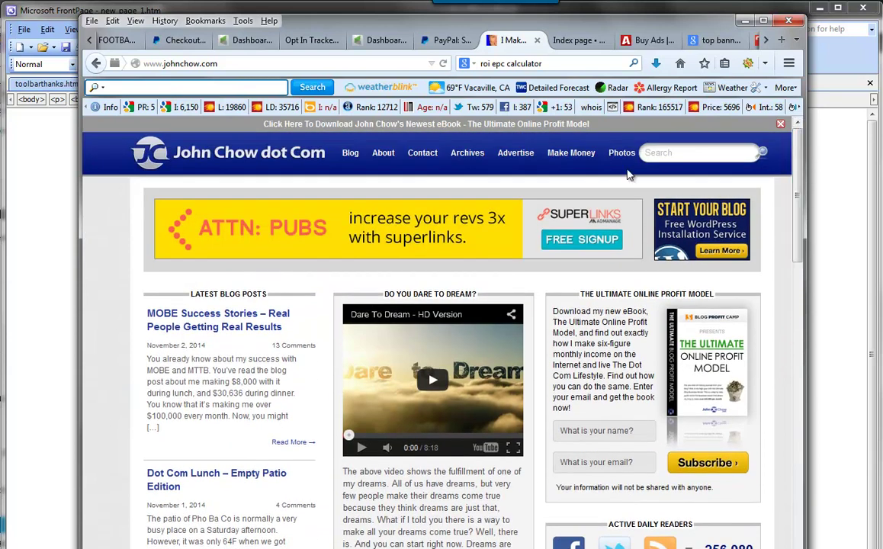
- Open the site's Advertise page and review the details of the stripe ad, 728×90 premium and 300×250 embedded ad sponsorships
left_click(518, 159)
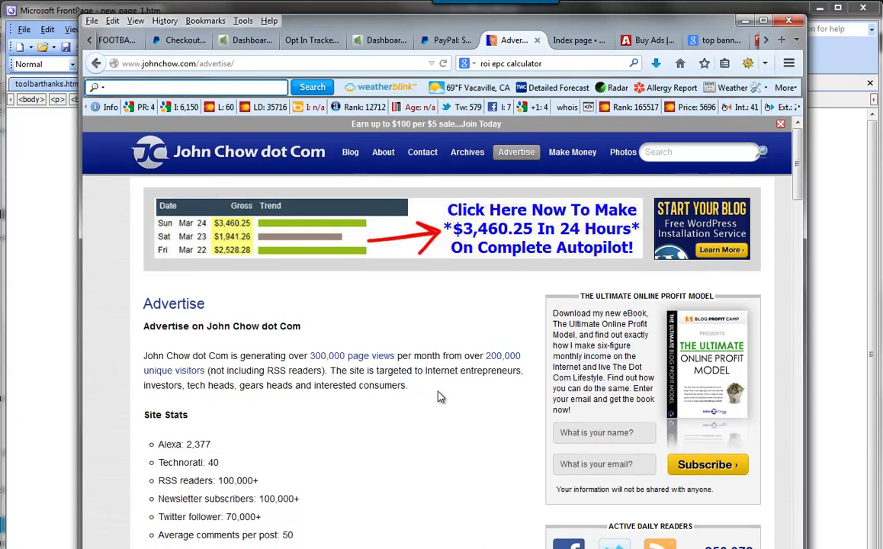
scroll(441, 398, "down", 5)
scroll(439, 389, "down", 1)
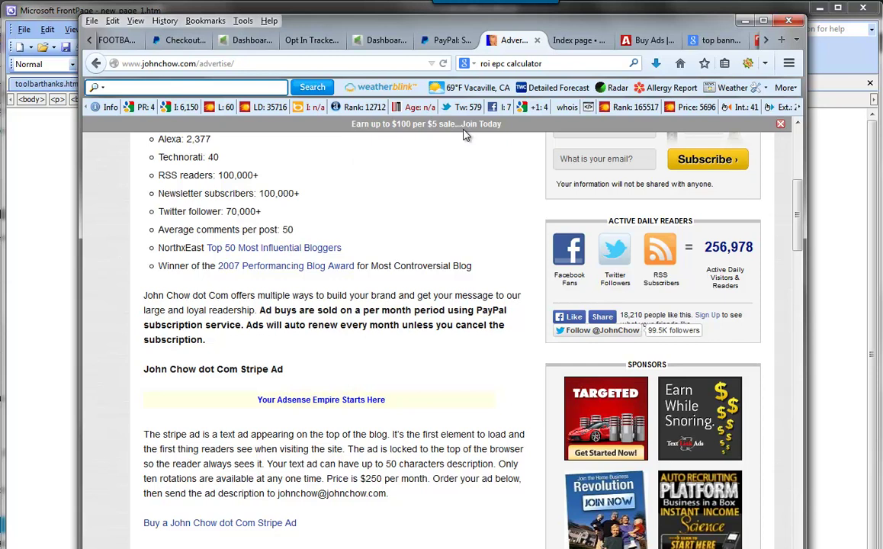
scroll(472, 458, "down", 2)
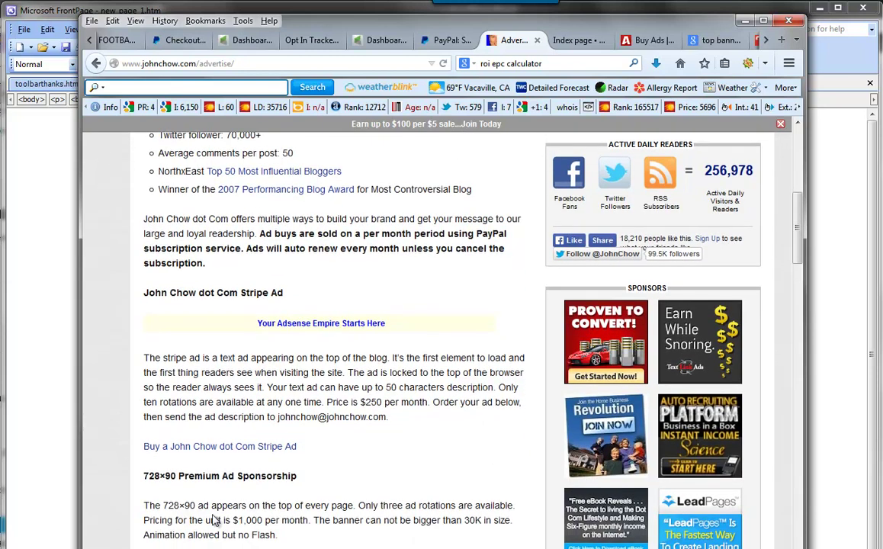
left_click_drag(167, 505, 195, 506)
left_click(334, 517)
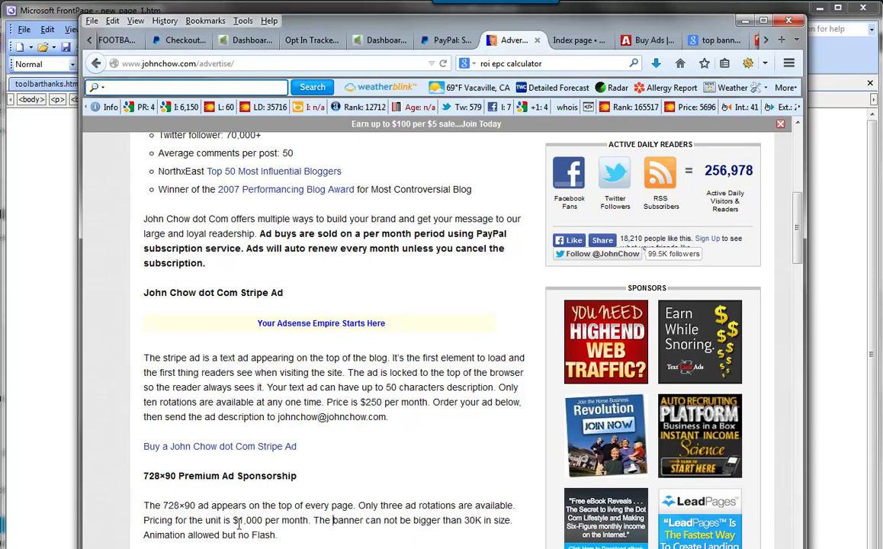
scroll(320, 520, "down", 3)
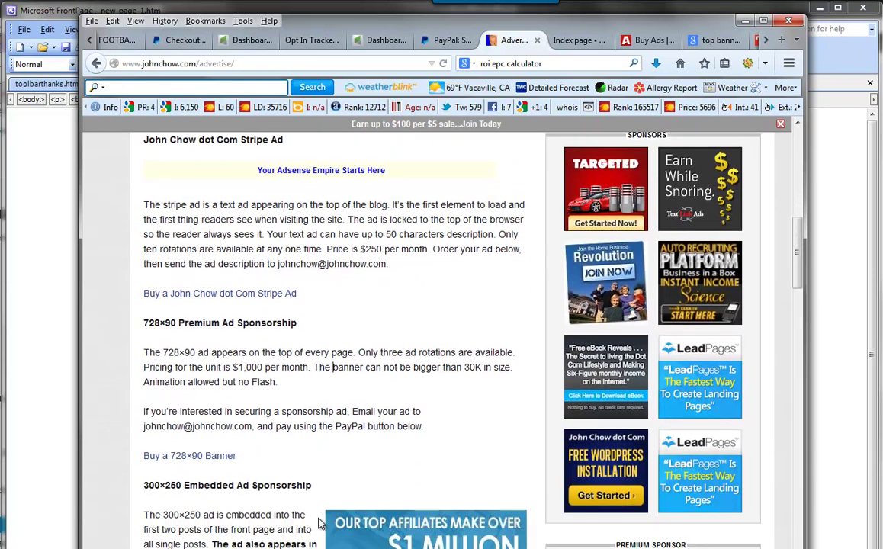
scroll(291, 473, "down", 2)
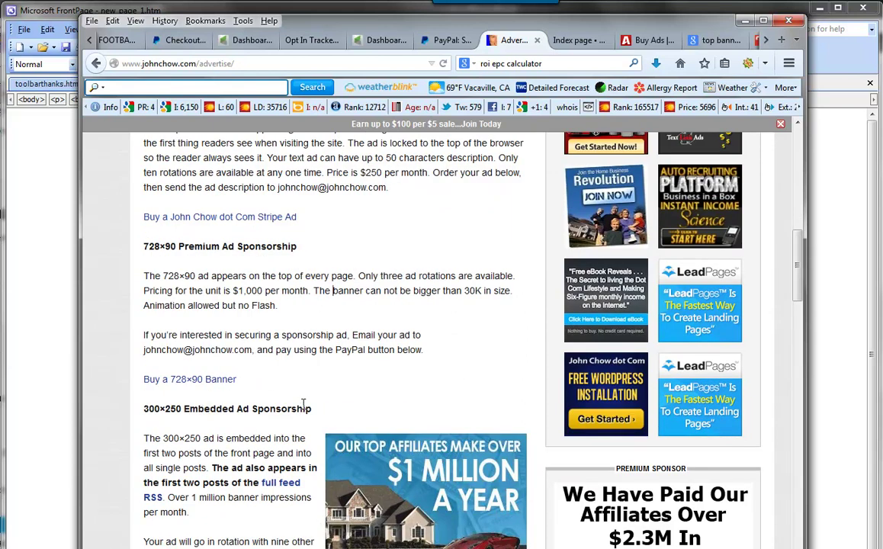
- Examine the prices and terms of the 300×250, 125×125 button, Feature Site and sponsored review offers on the Advertise page
scroll(304, 404, "down", 2)
scroll(303, 409, "down", 2)
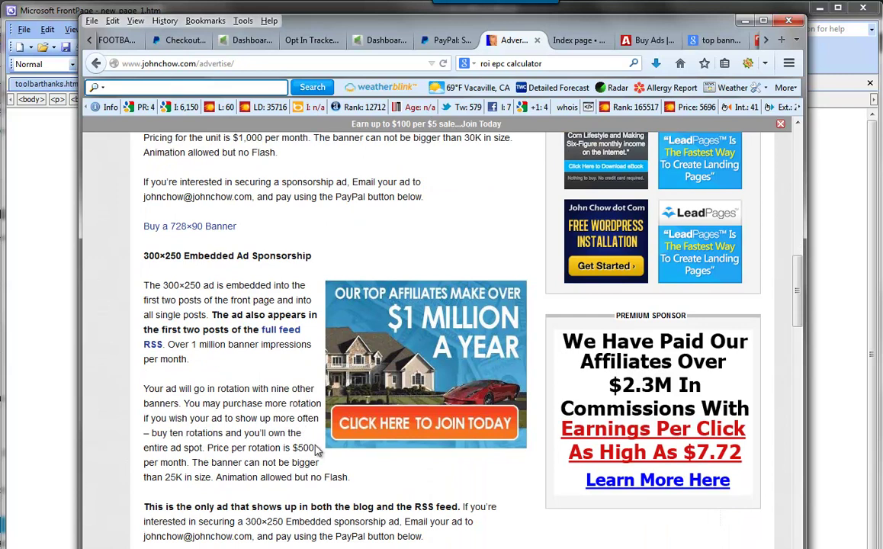
left_click_drag(300, 451, 284, 449)
scroll(465, 460, "down", 6)
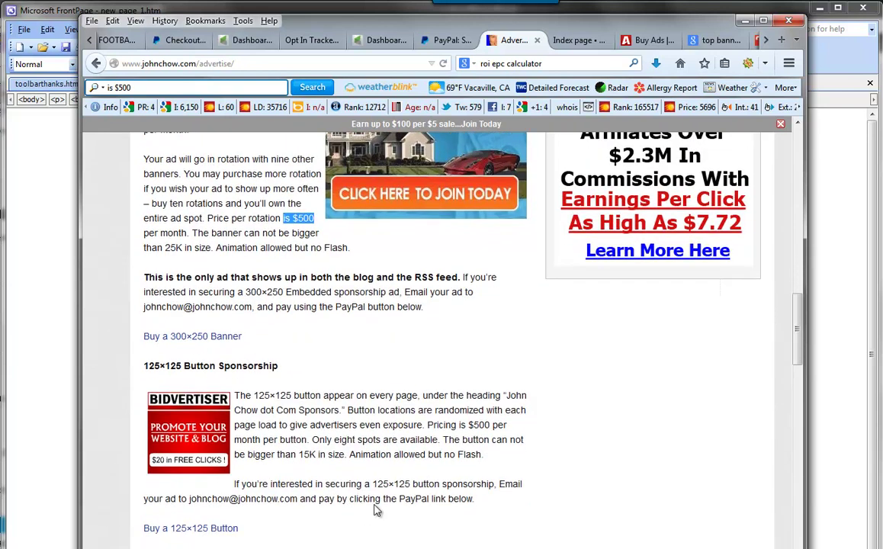
left_click_drag(467, 425, 490, 425)
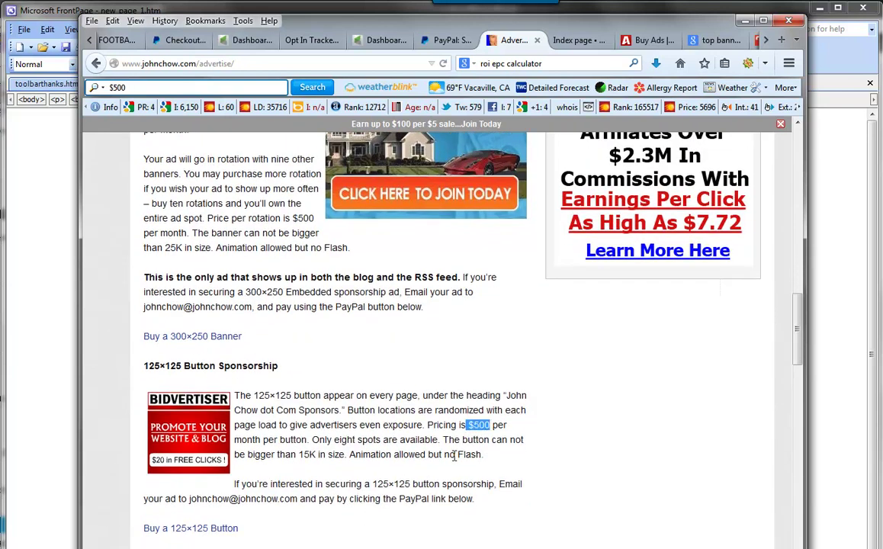
scroll(402, 384, "down", 4)
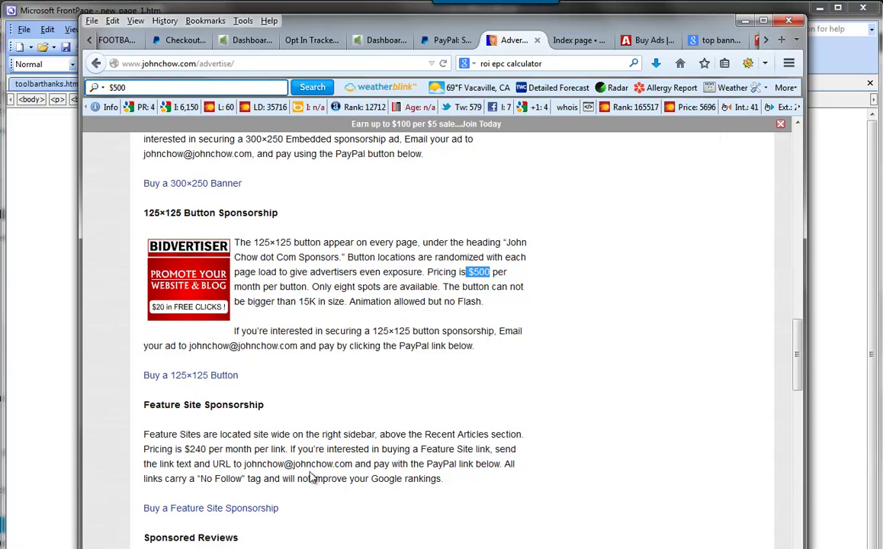
scroll(351, 493, "down", 4)
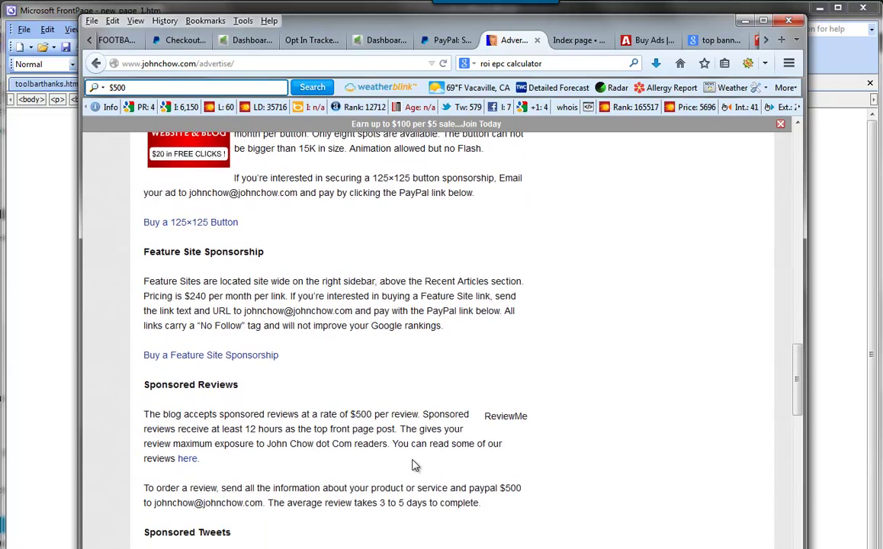
scroll(412, 465, "down", 2)
- Compare the 728×90 premium ad size with the sizes listed in the "top banner ad sizes" search results
left_click_drag(798, 394, 773, 241)
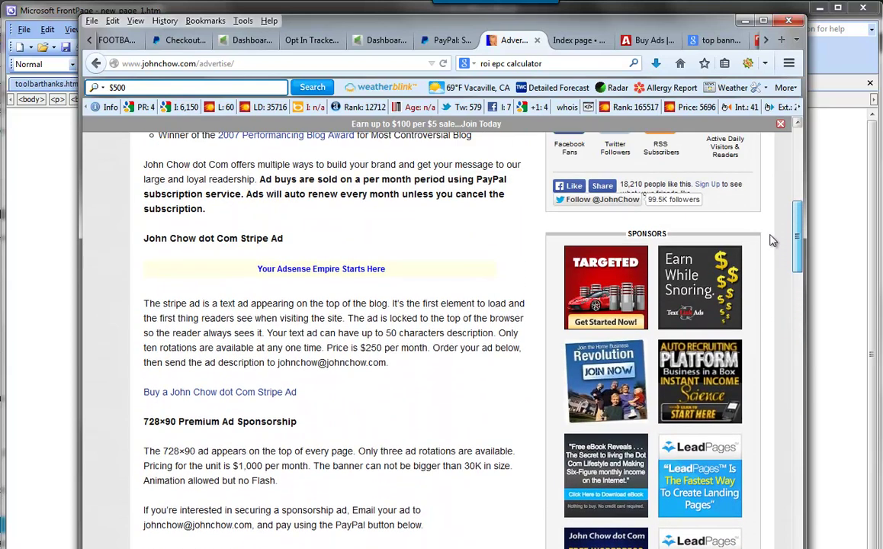
scroll(701, 227, "down", 4)
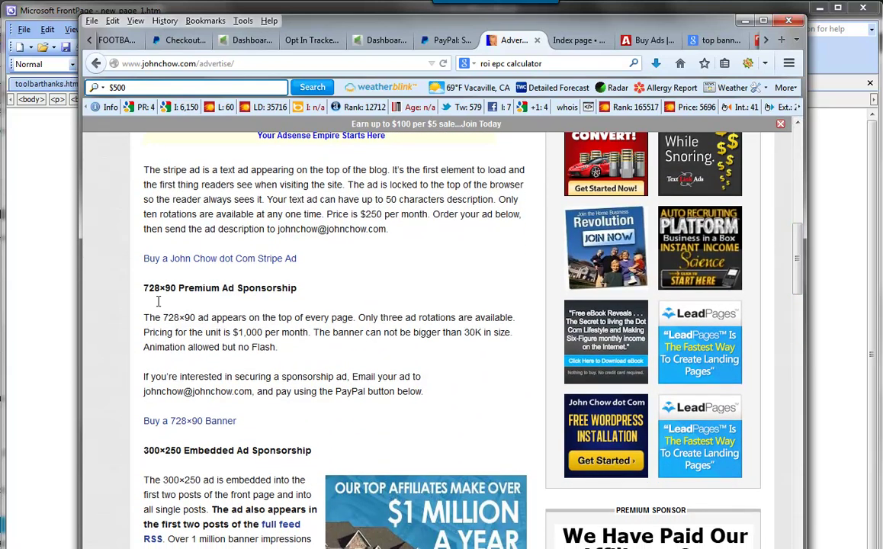
double_click(151, 291)
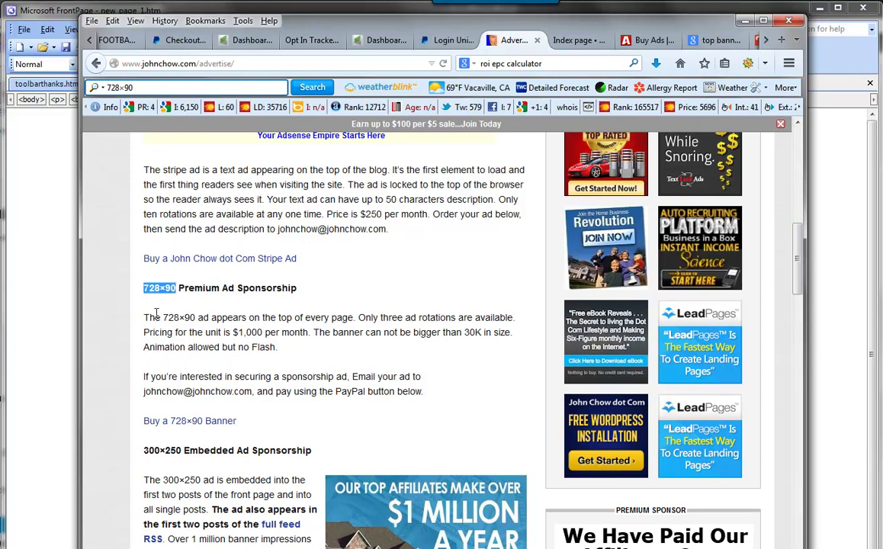
left_click(712, 41)
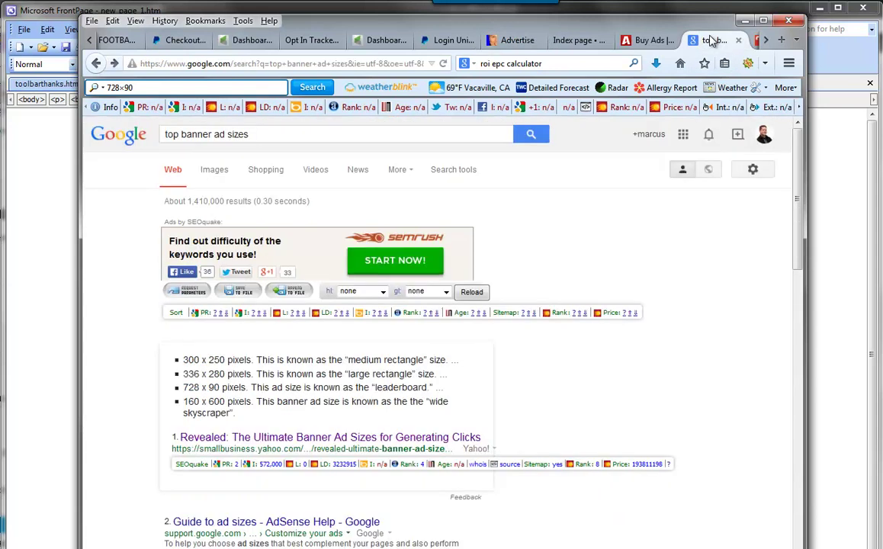
left_click_drag(235, 363, 182, 361)
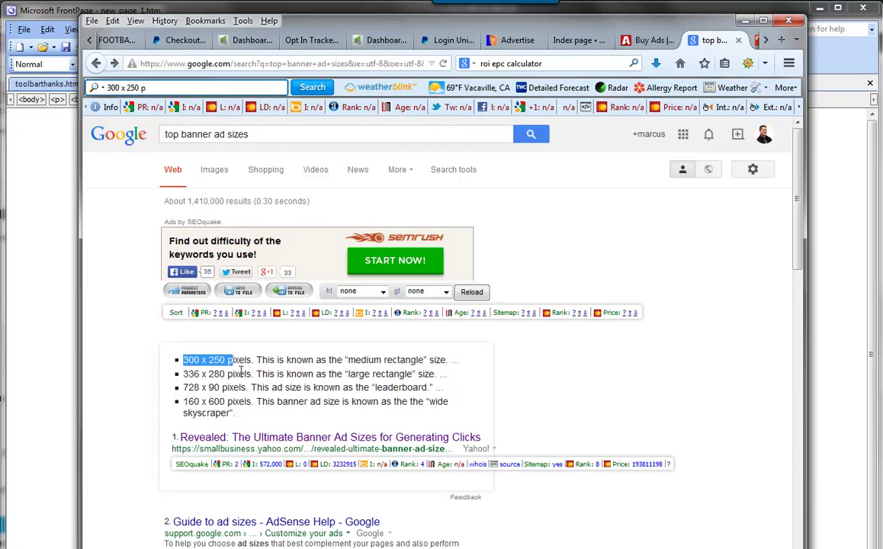
left_click_drag(228, 387, 183, 388)
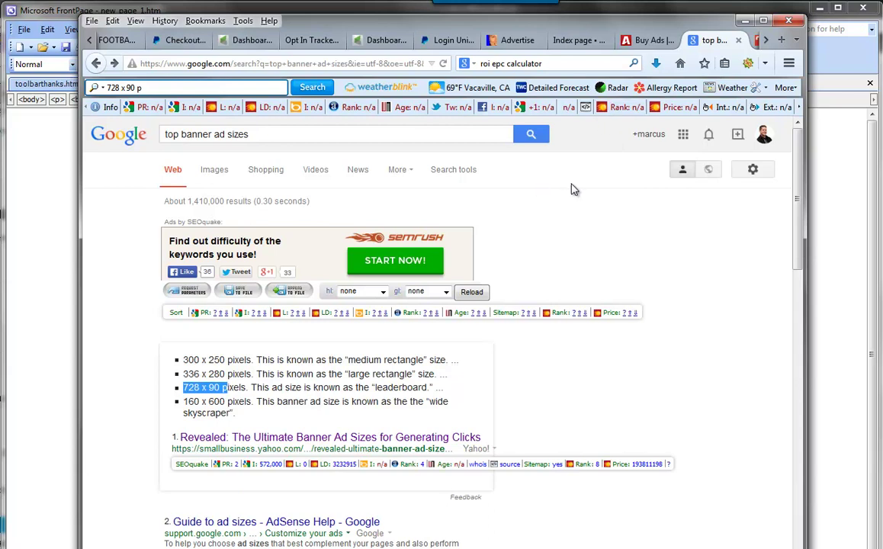
- Return to the johnchow.com site, open its homepage and examine the header banner and sponsor placements
left_click(517, 40)
scroll(575, 204, "up", 15)
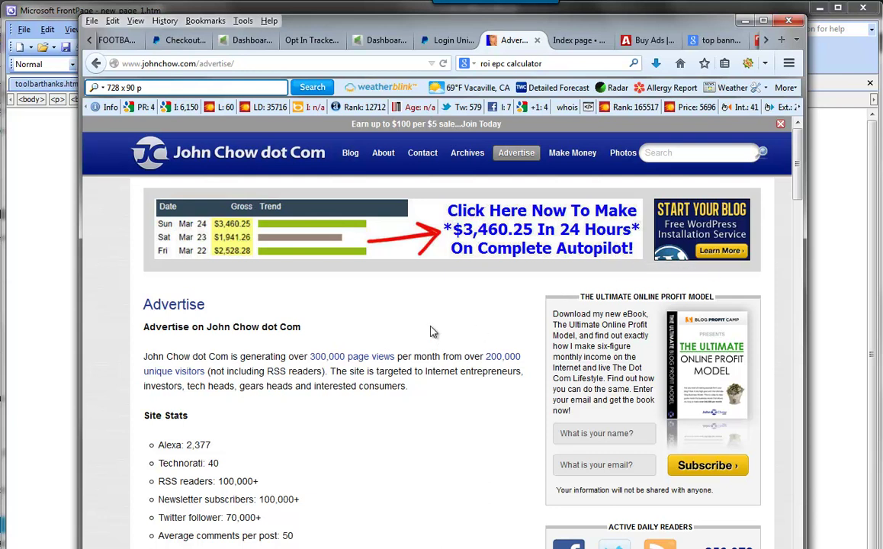
left_click(290, 238)
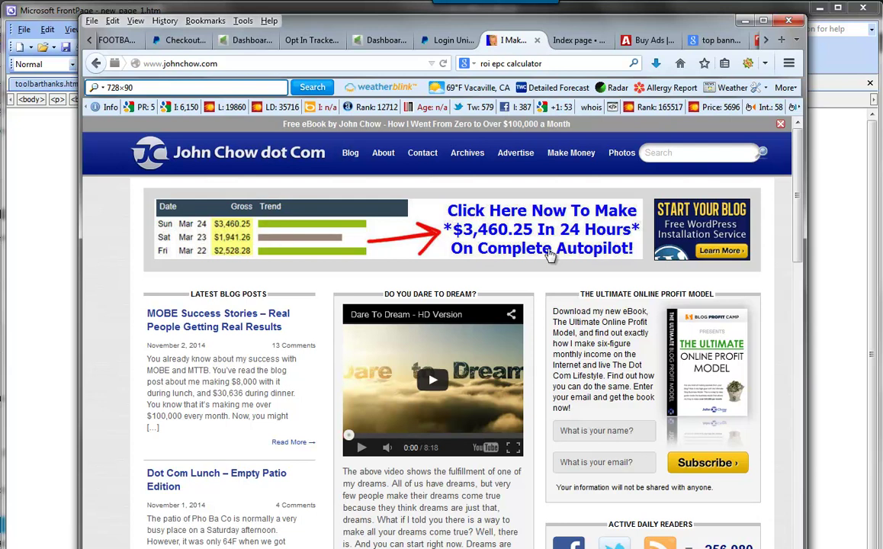
scroll(548, 256, "down", 4)
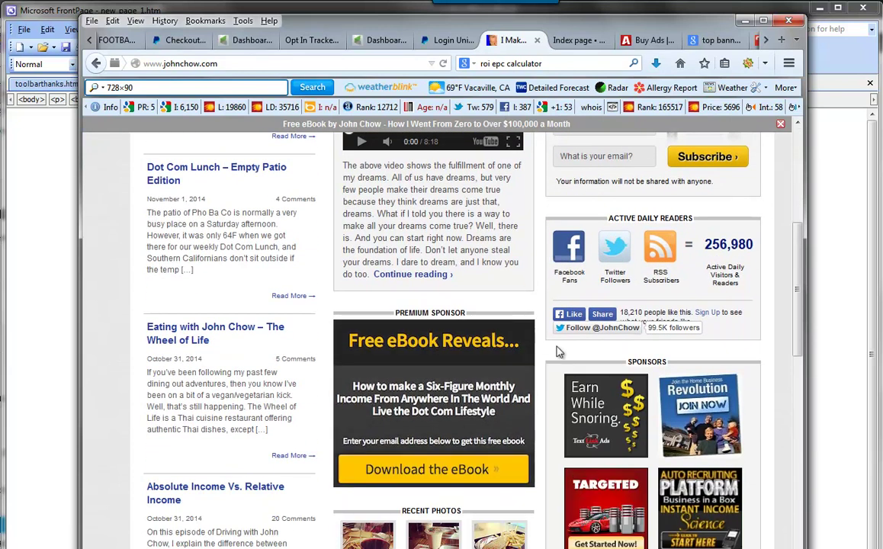
scroll(383, 330, "up", 1)
scroll(383, 329, "up", 4)
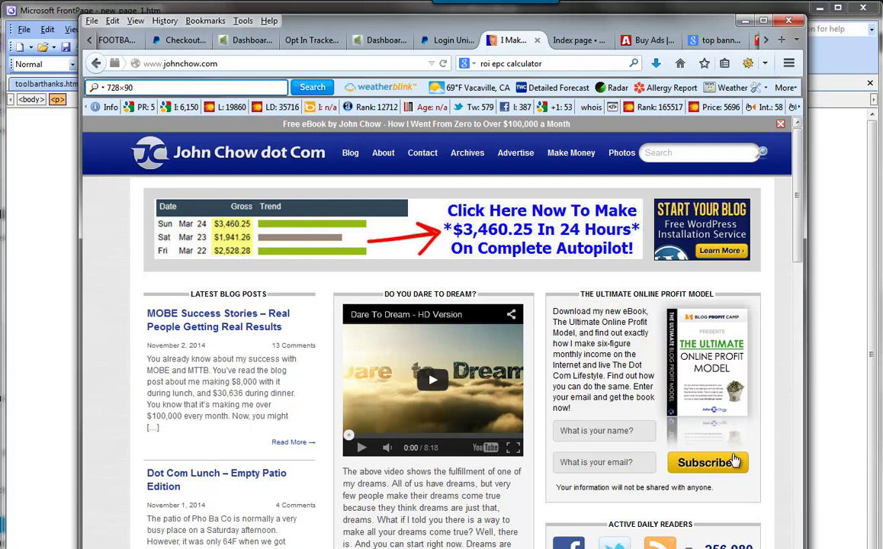
- Capture the homepage's header banner with Snagit as a 728 x 90 image and copy the whole capture
mouse_move(471, 3)
key("Print")
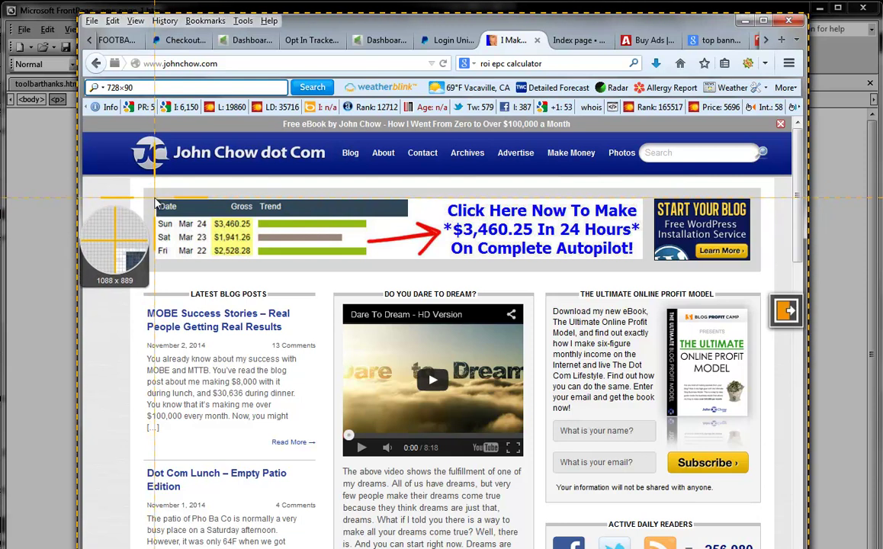
left_click_drag(154, 199, 643, 263)
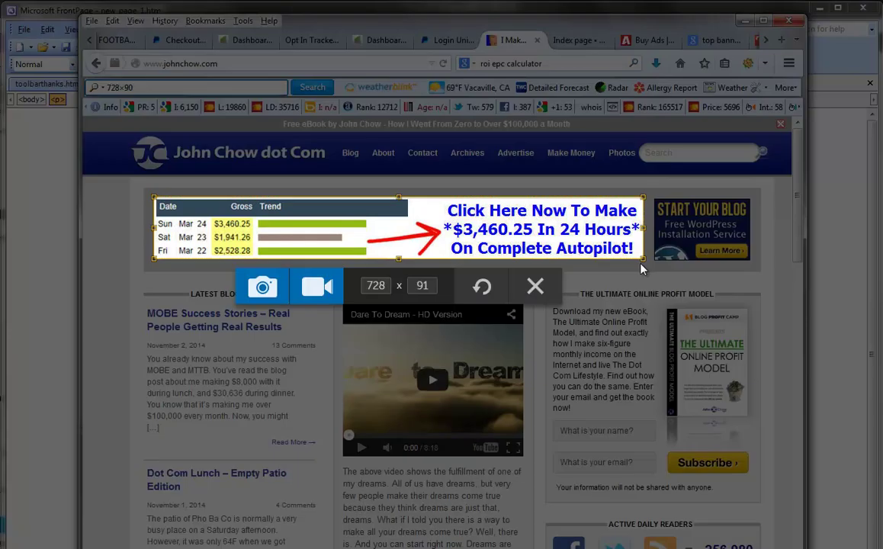
left_click(435, 285)
type("90")
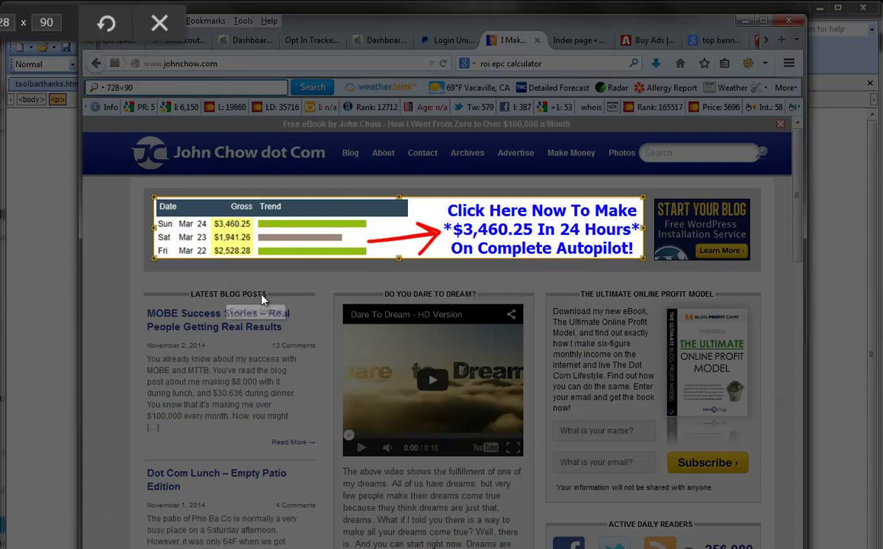
left_click(262, 296)
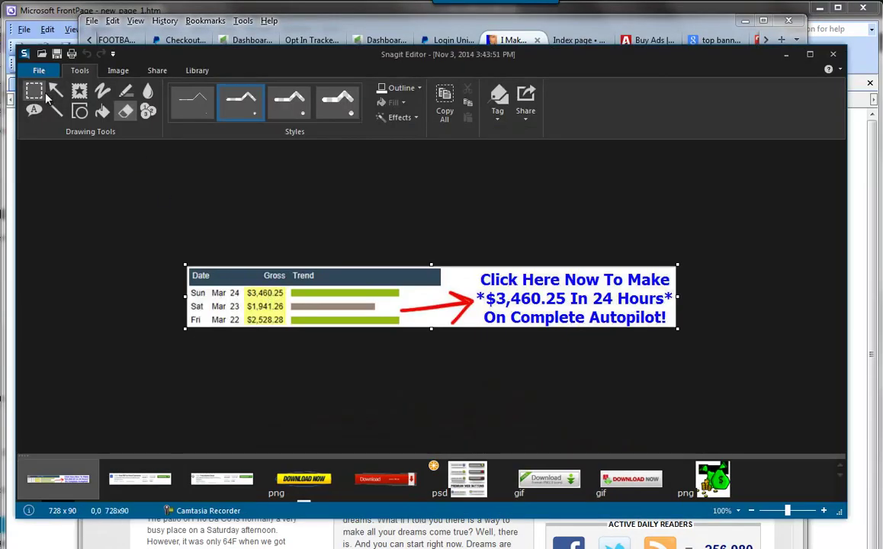
left_click(439, 113)
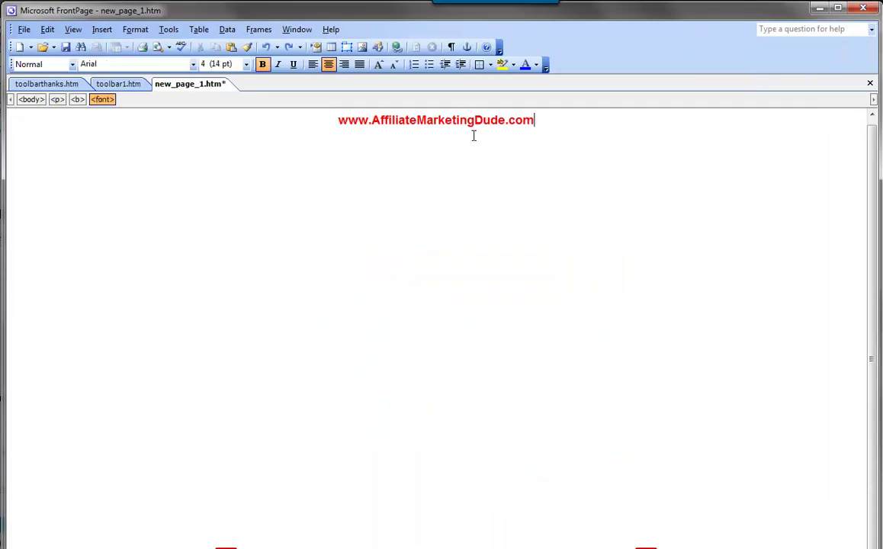
key("Return")
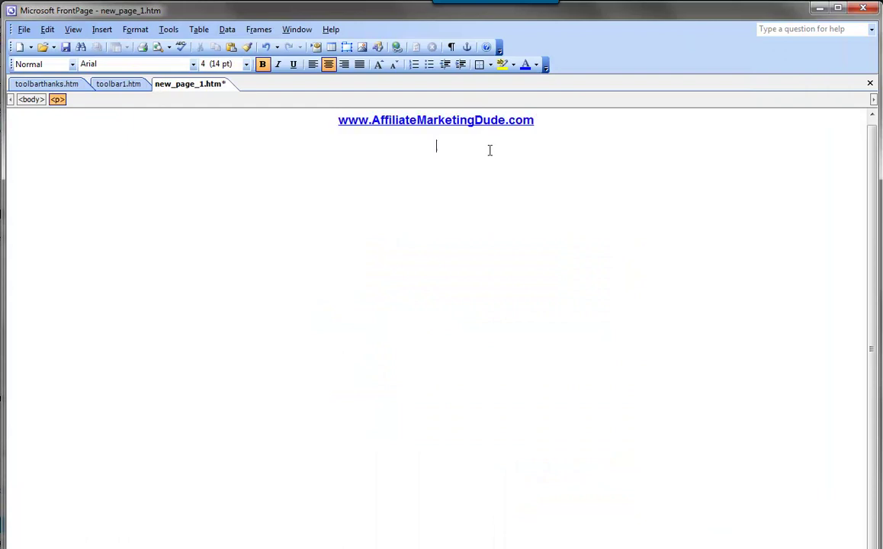
key("ctrl+v")
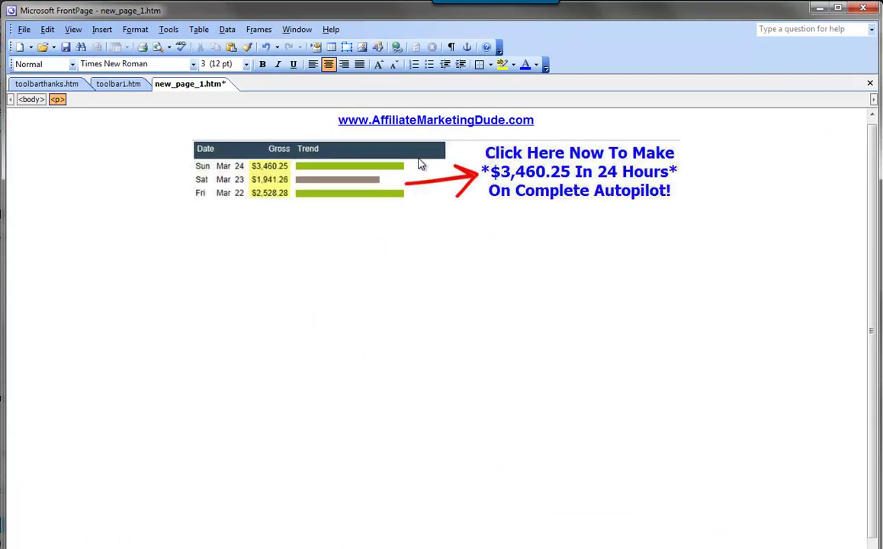
left_click(556, 128)
key("Return")
key("Return")
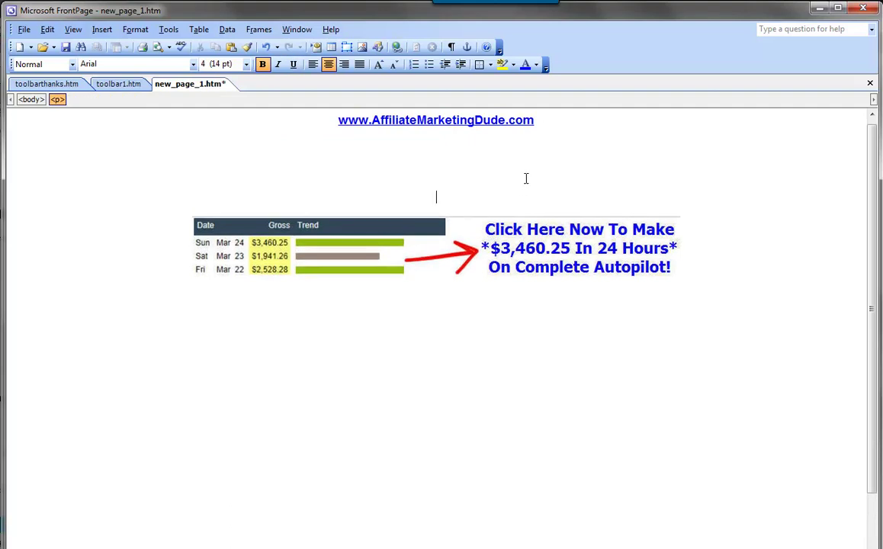
- Fill the line above the banner with placeholder letters matching the banner's width, and delete that line again
type("asdasdasd")
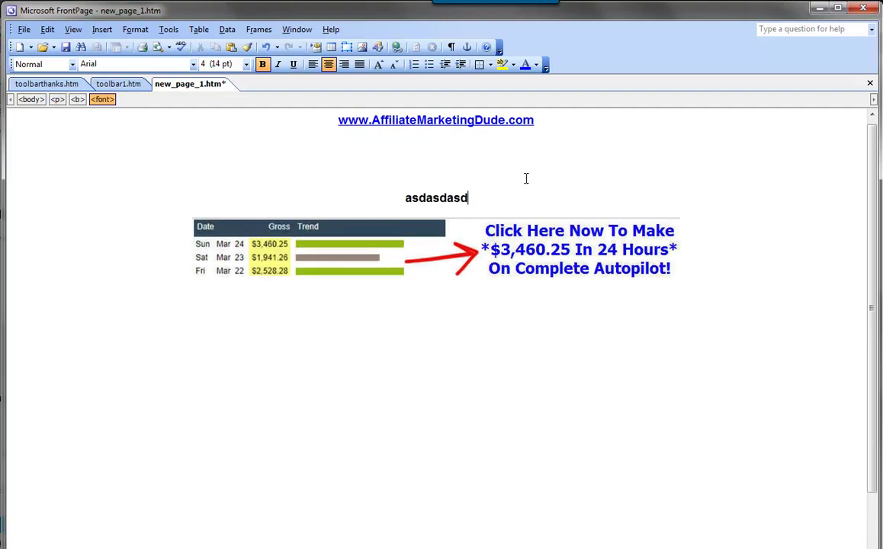
type("dddddddddddddddddddddddddddddddddddddddddddd")
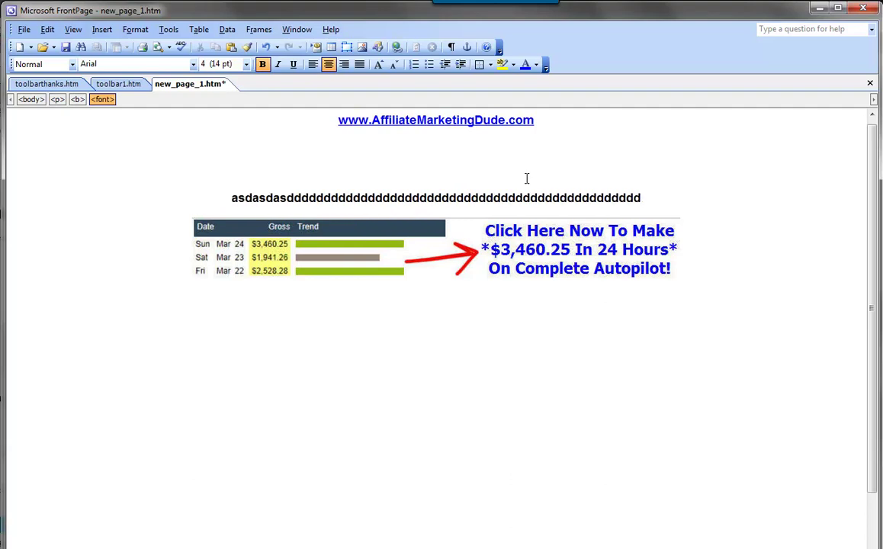
type("dddddddasdasdasd")
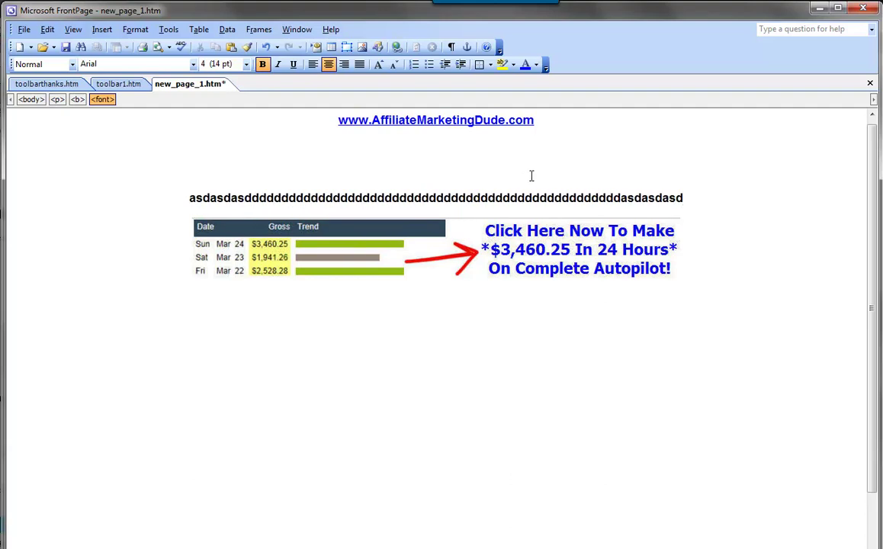
key("BackSpace")
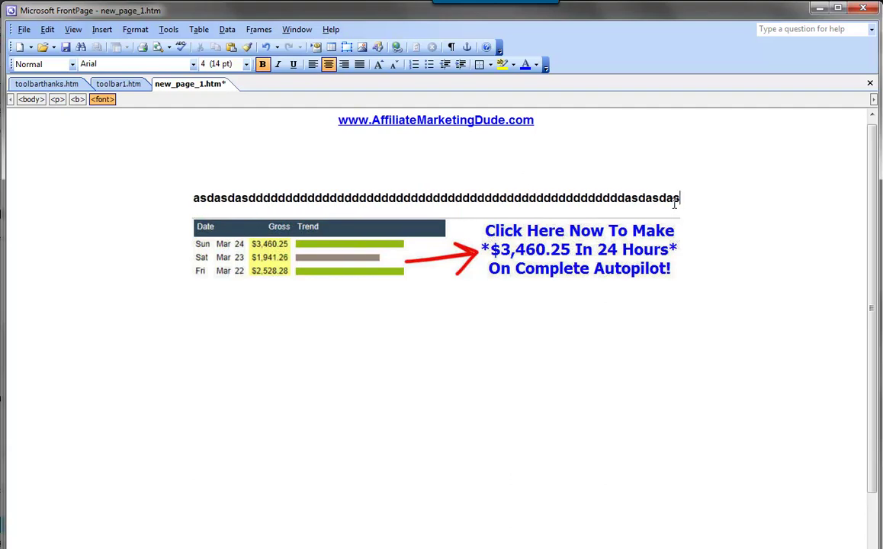
left_click_drag(675, 197, 208, 189)
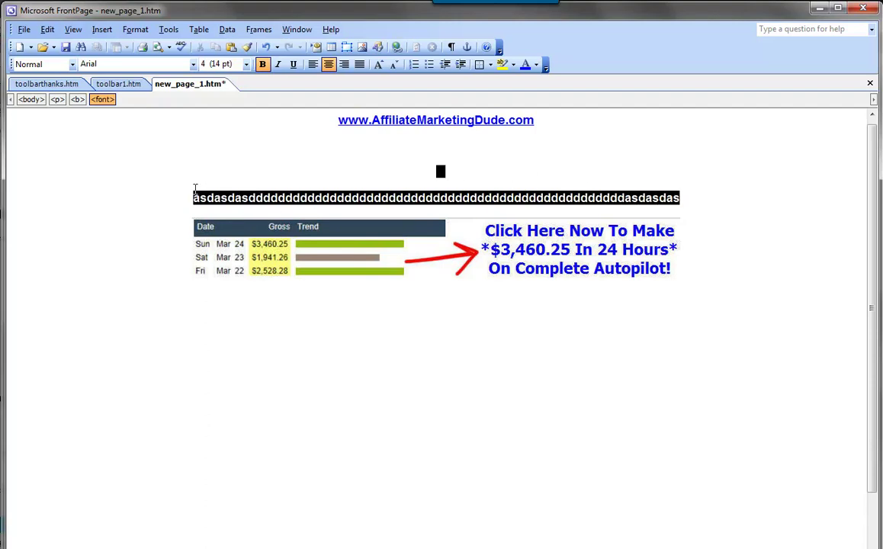
key("Delete")
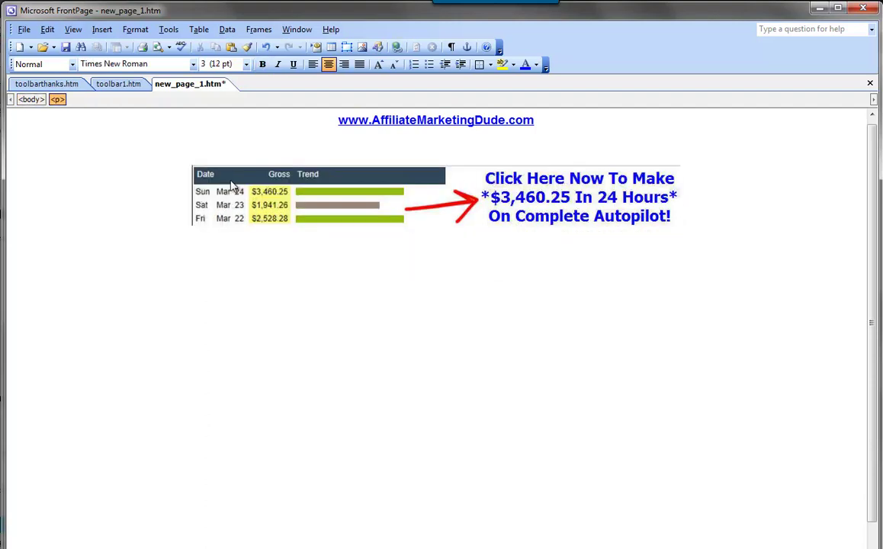
- Set the page's background color to light gray in the page properties
left_click(446, 152)
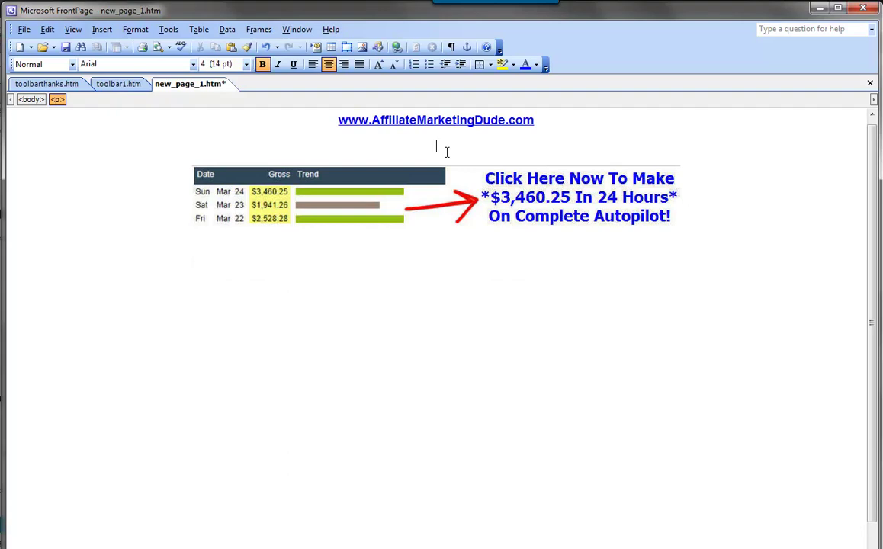
right_click(447, 152)
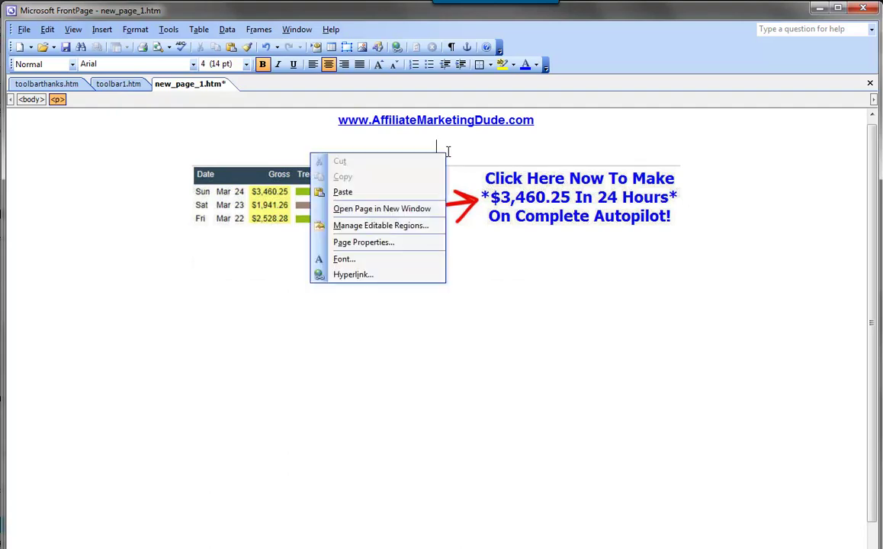
left_click(414, 242)
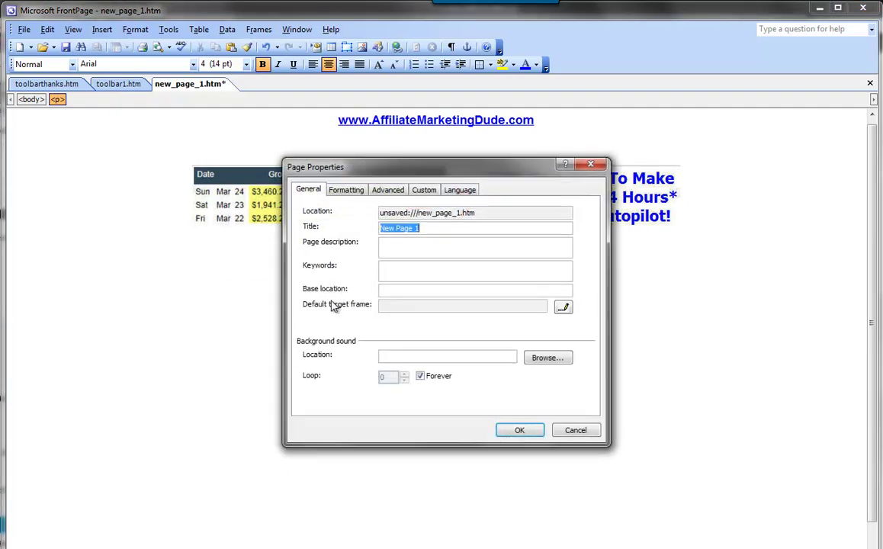
left_click(359, 192)
left_click(358, 282)
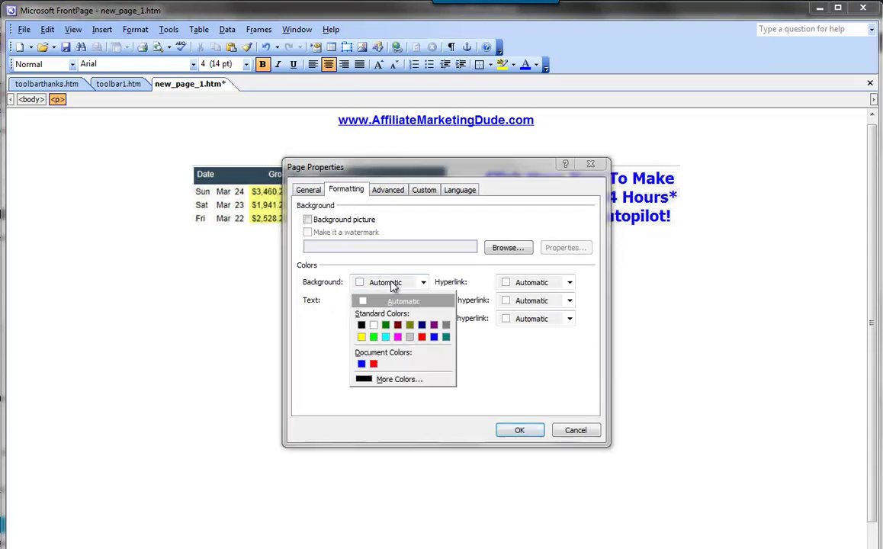
left_click(409, 336)
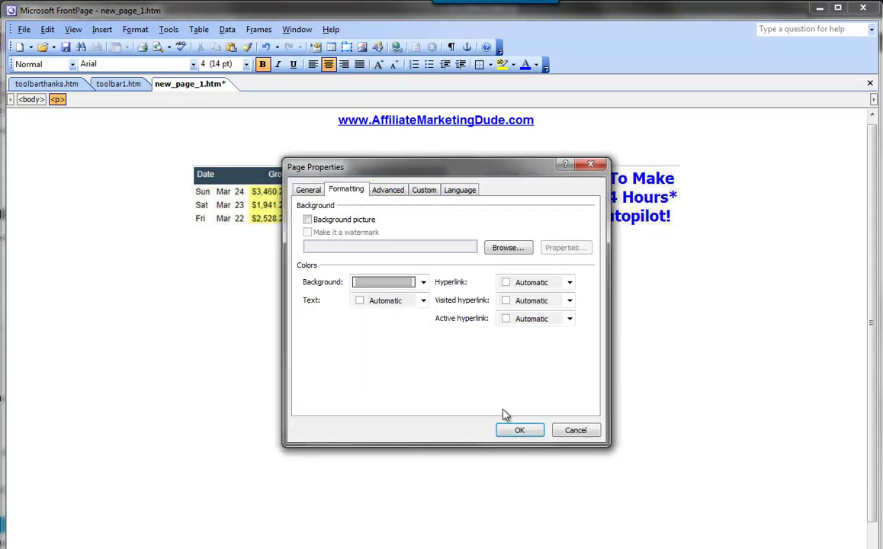
left_click(519, 430)
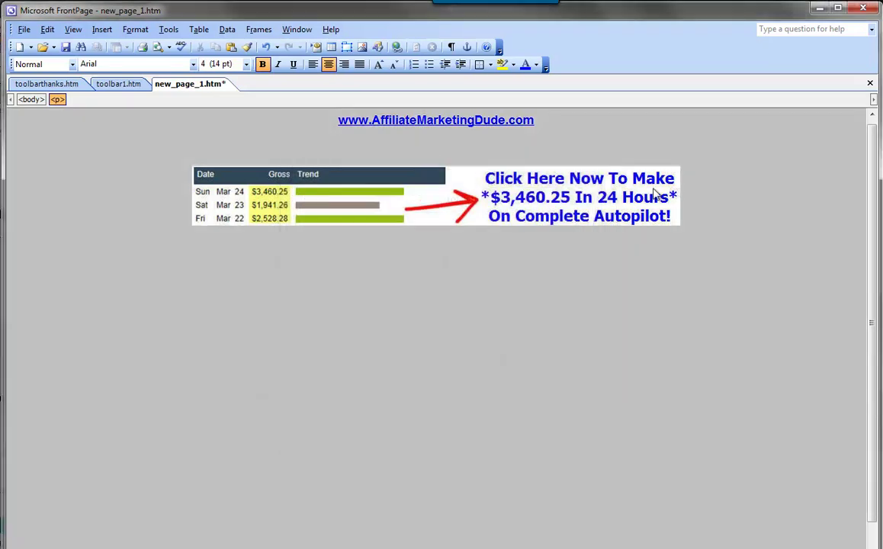
- Set the page's background to the custom light gray CF,CF,CF in the page properties
right_click(679, 156)
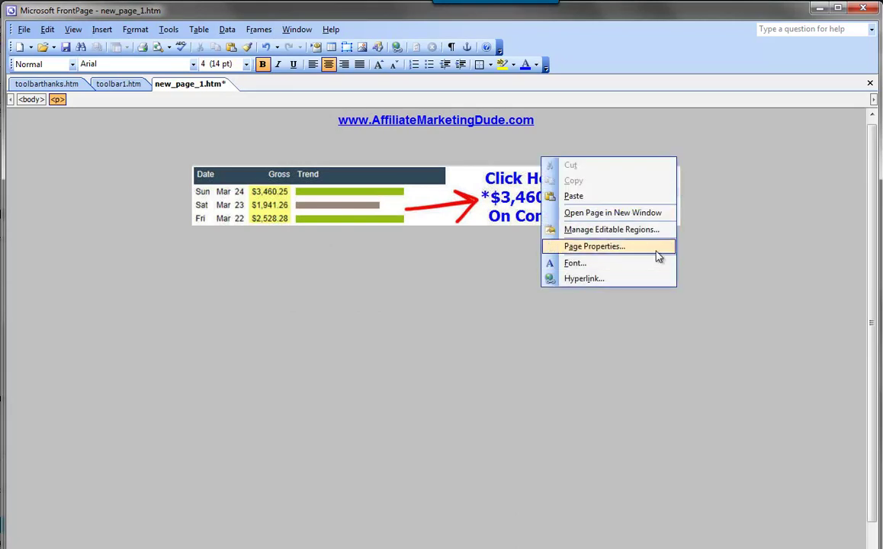
left_click(664, 247)
left_click(345, 190)
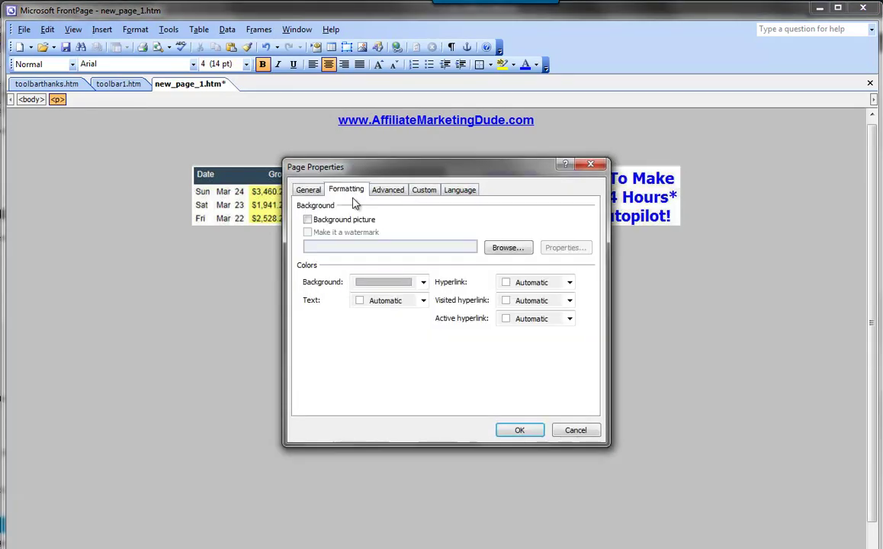
left_click(388, 284)
left_click(392, 380)
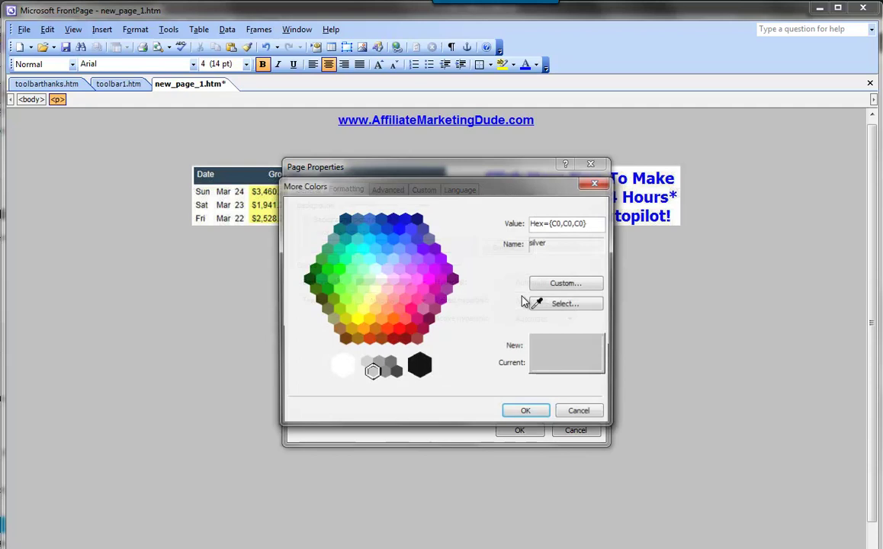
left_click(582, 285)
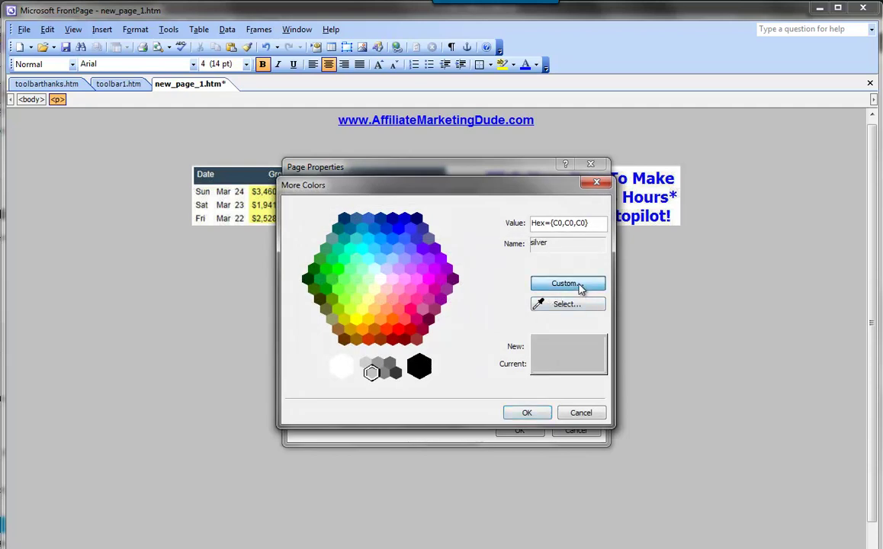
left_click_drag(594, 254, 594, 240)
left_click(320, 400)
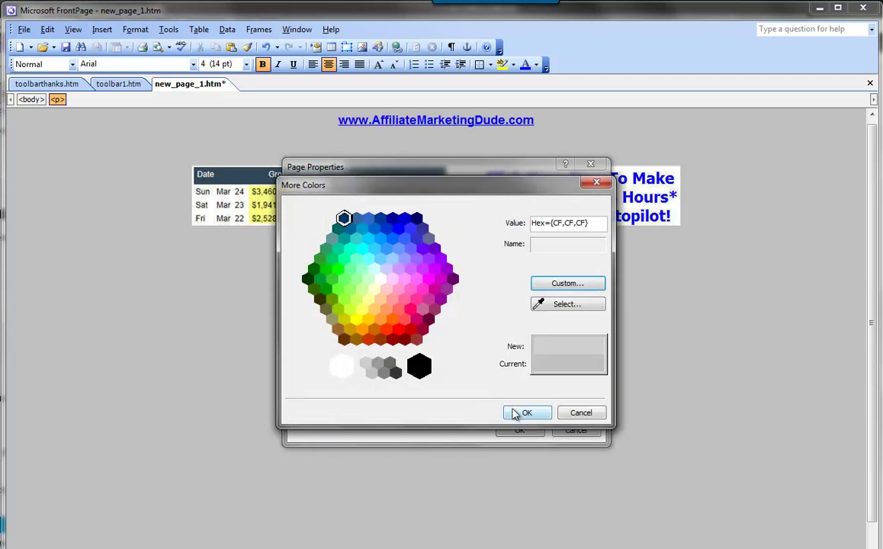
left_click(517, 414)
left_click(518, 428)
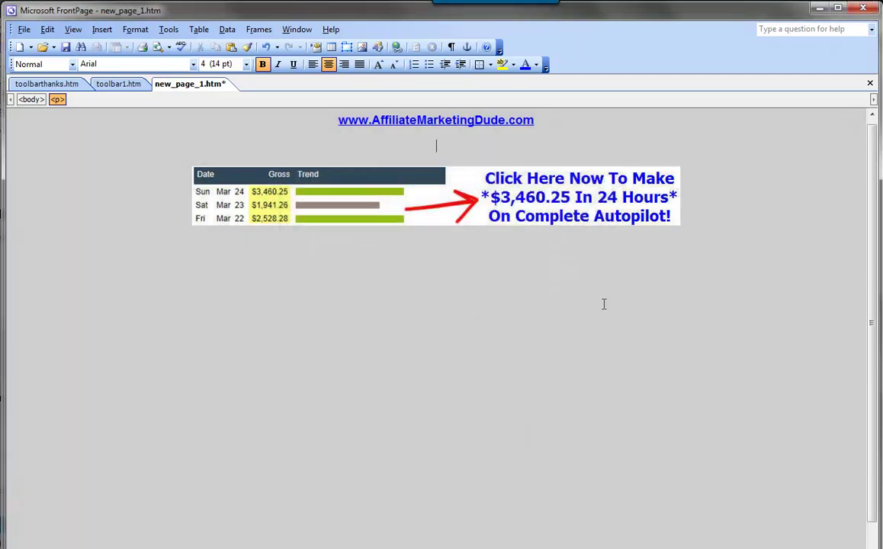
left_click(463, 183)
left_click(506, 163)
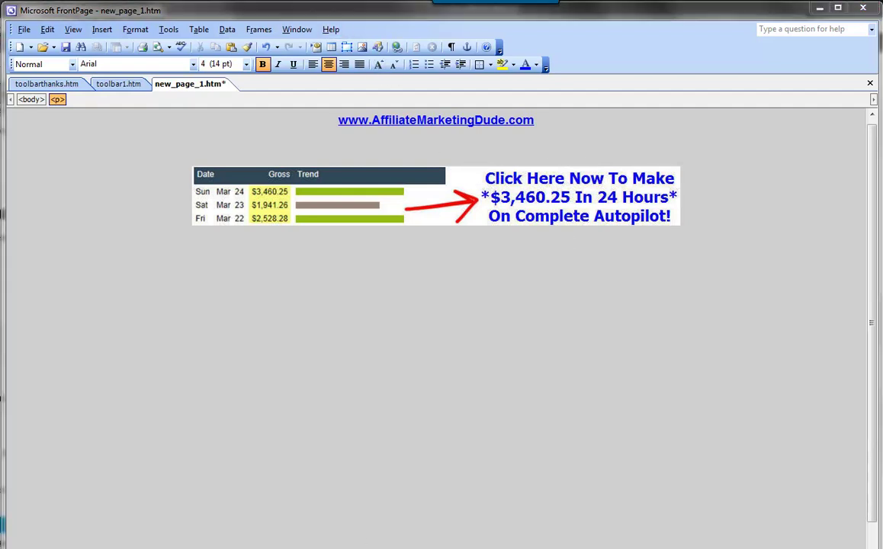
- Switch to the browser, inspect the header banner on johnchow.com at different window widths, and return to FrontPage
key("alt+Tab")
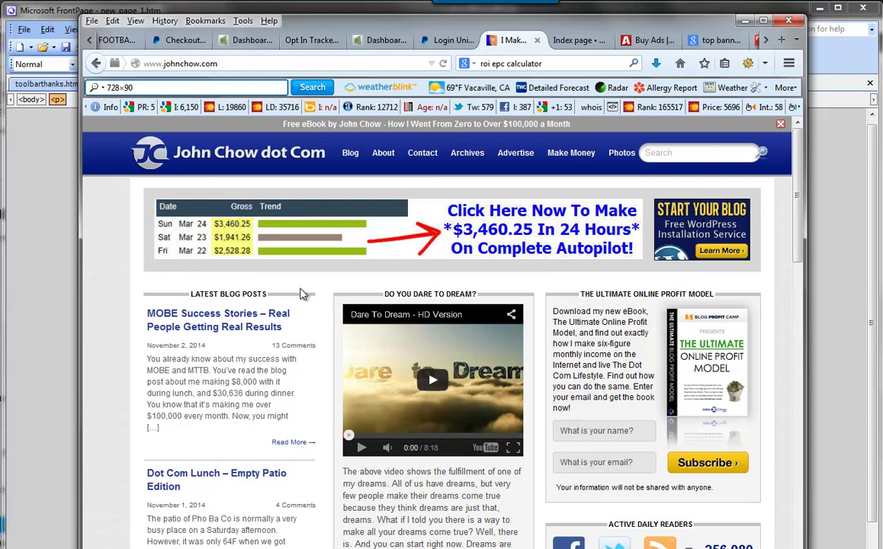
left_click_drag(798, 273, 703, 273)
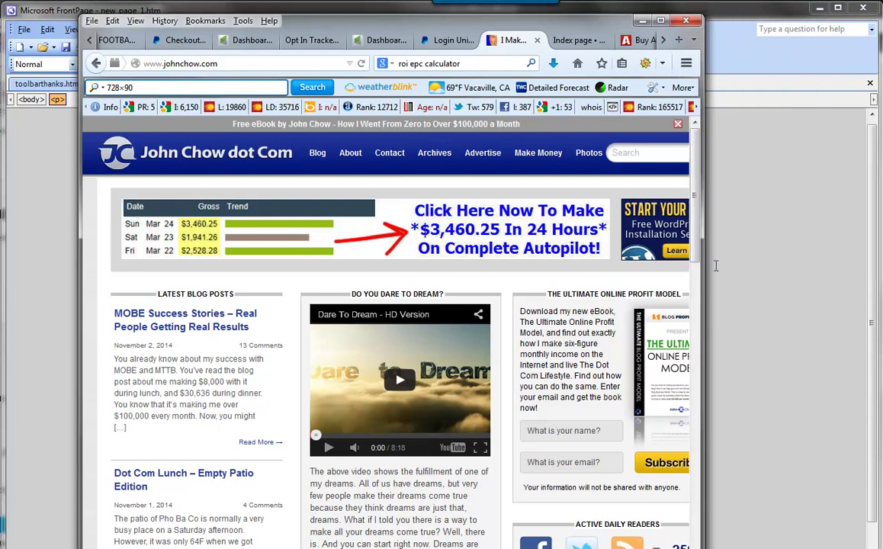
left_click_drag(703, 298, 767, 299)
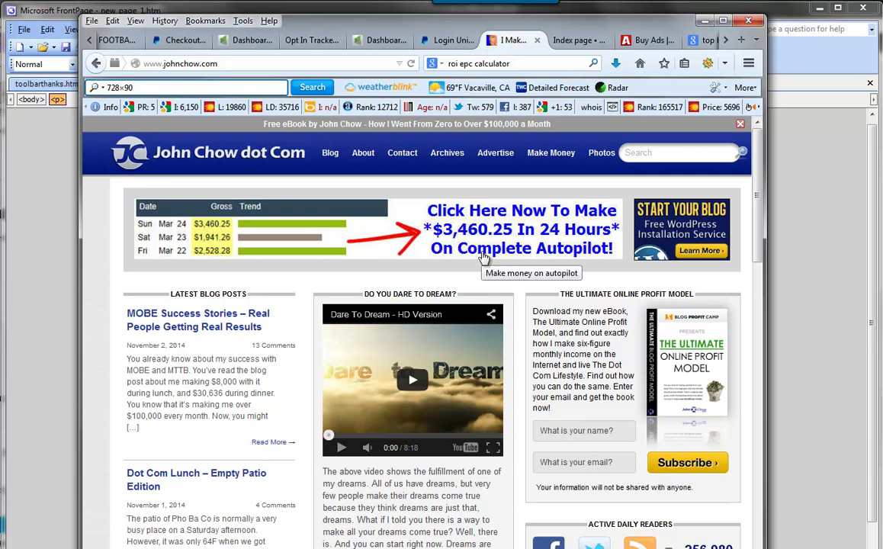
left_click(801, 243)
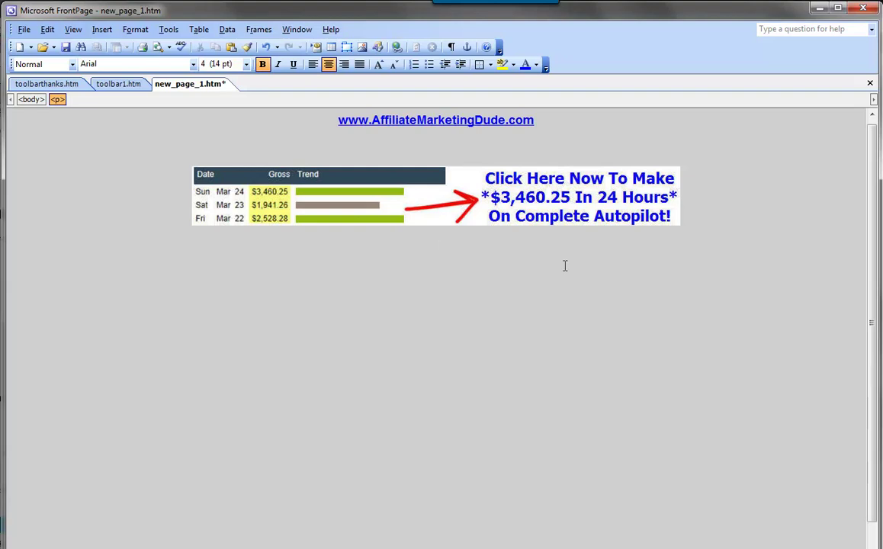
- Begin a headline below the banner with "Get", the marketer's first name in possessive form, and "Free Blogging Toolbar"
type("G")
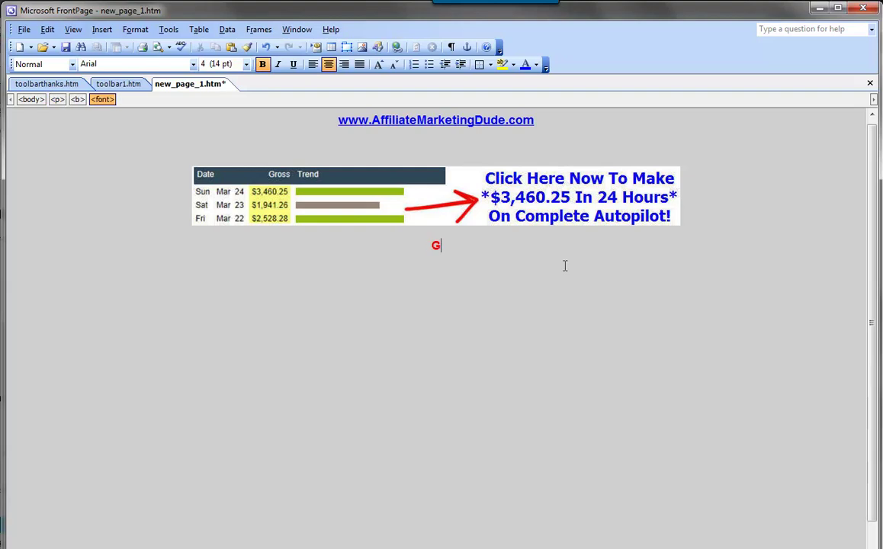
type("et Marcus")
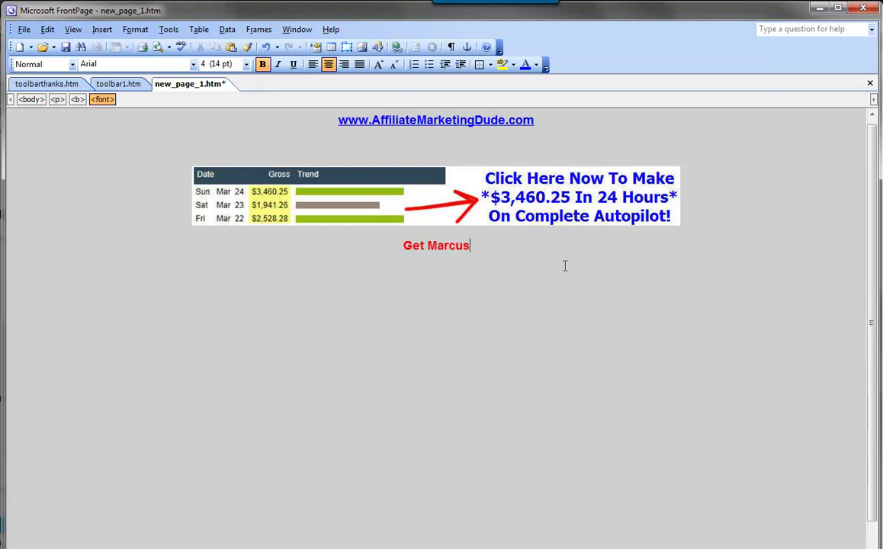
type("' Free Bl")
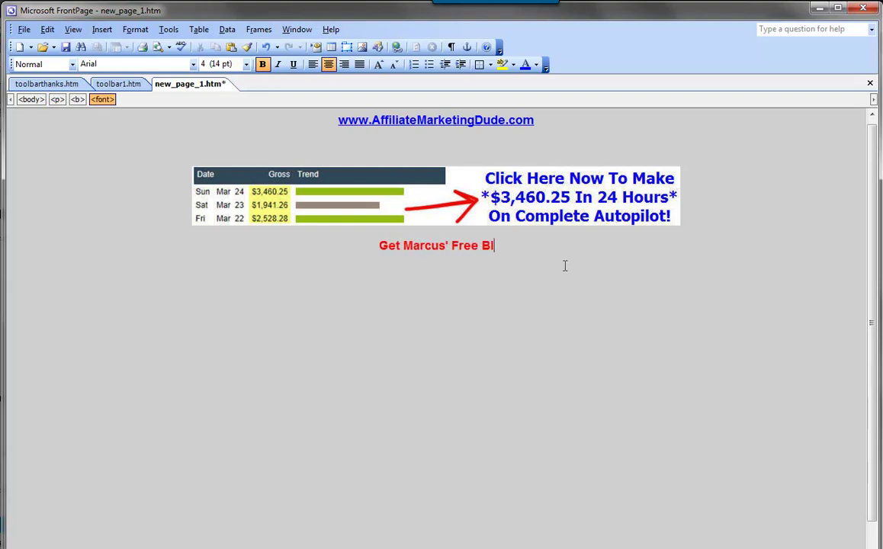
type("oging")
key("BackSpace")
key("BackSpace")
key("BackSpace")
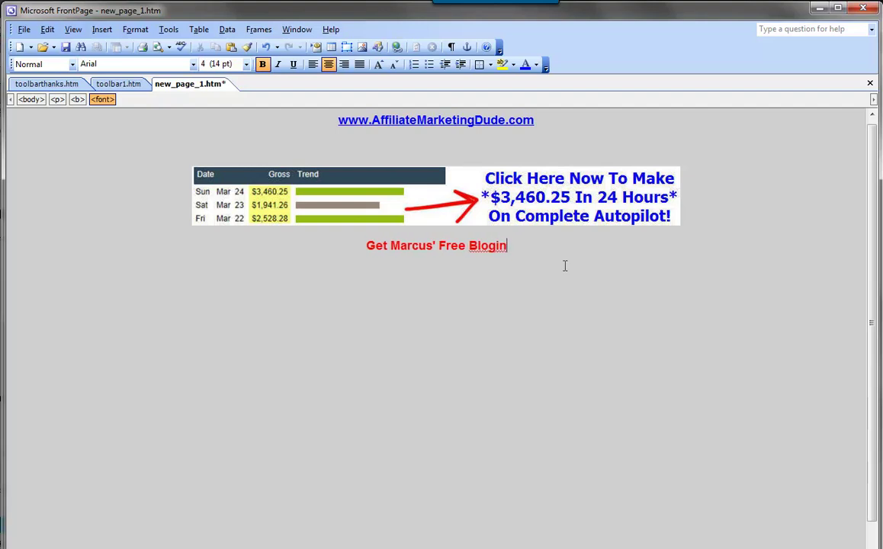
type("ging To")
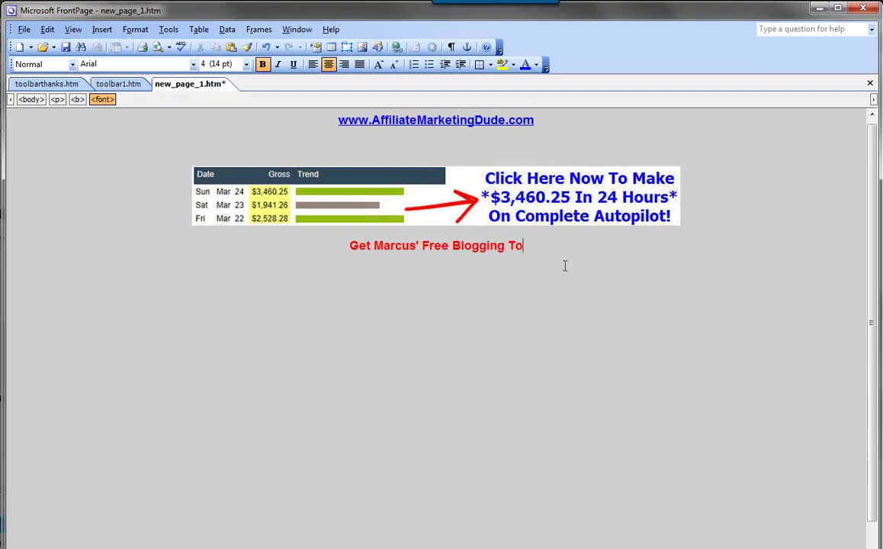
type("olbar")
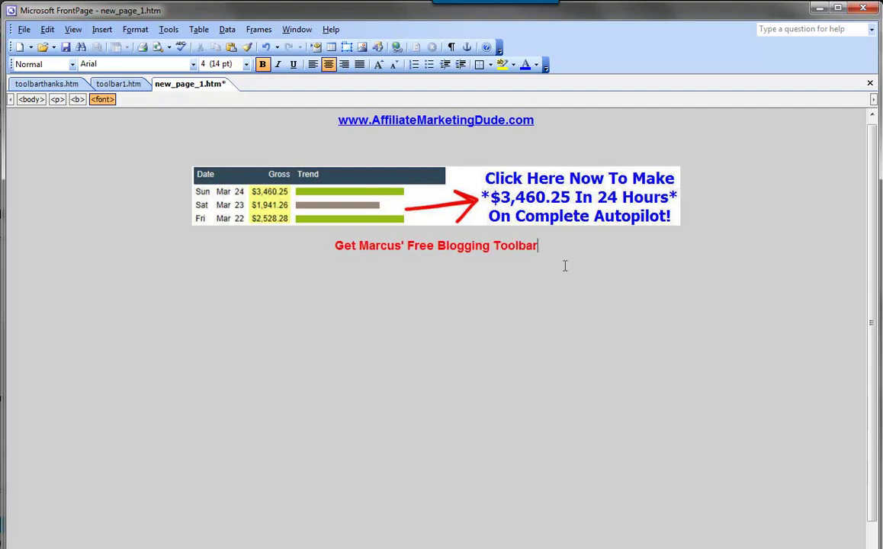
- Continue the headline with "And Turn Your Computer Into A Money Getting Machine Instantly" over two lines, correcting the spelling of "Machine"
type(" And Turn Your Computer Into")
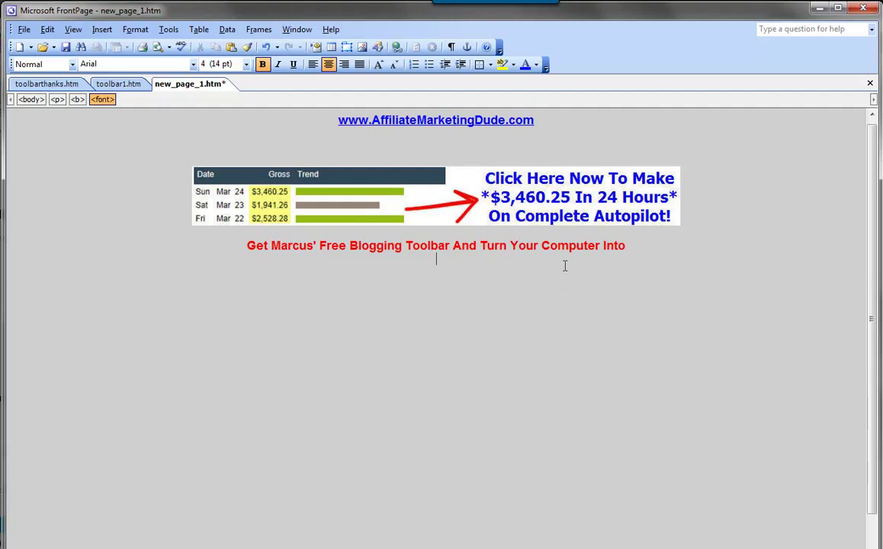
type(" A Money Get")
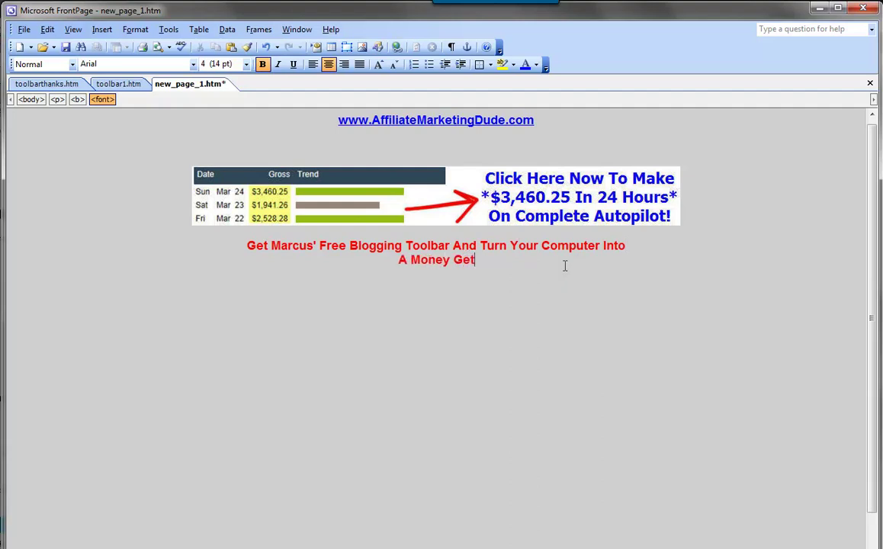
type("ting Maching Instantly")
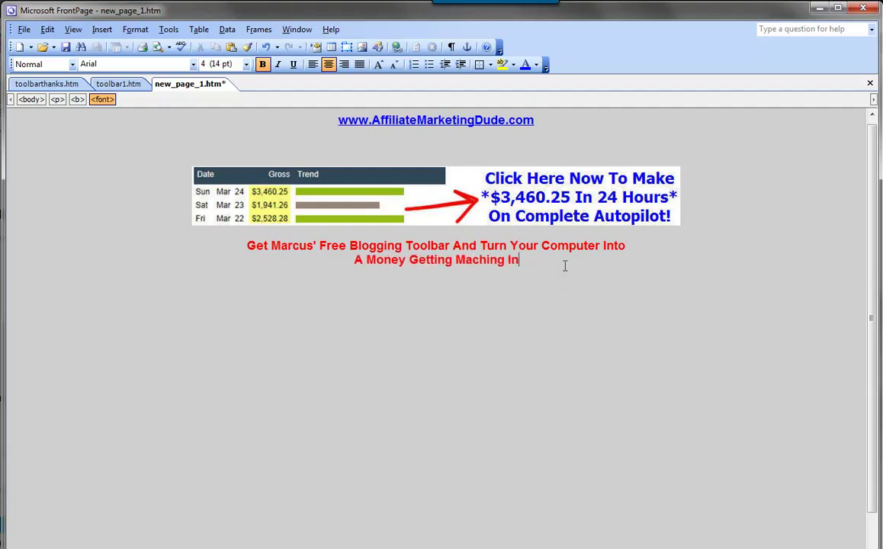
right_click(462, 264)
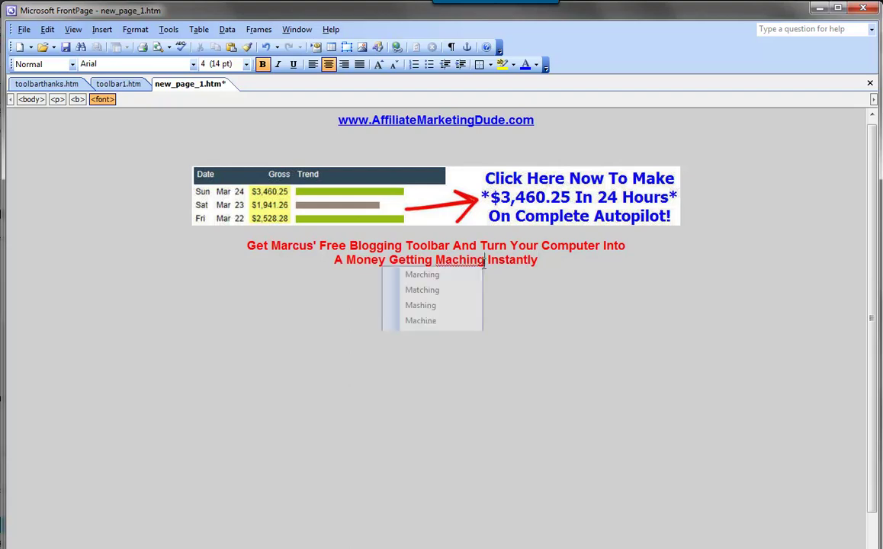
left_click(450, 321)
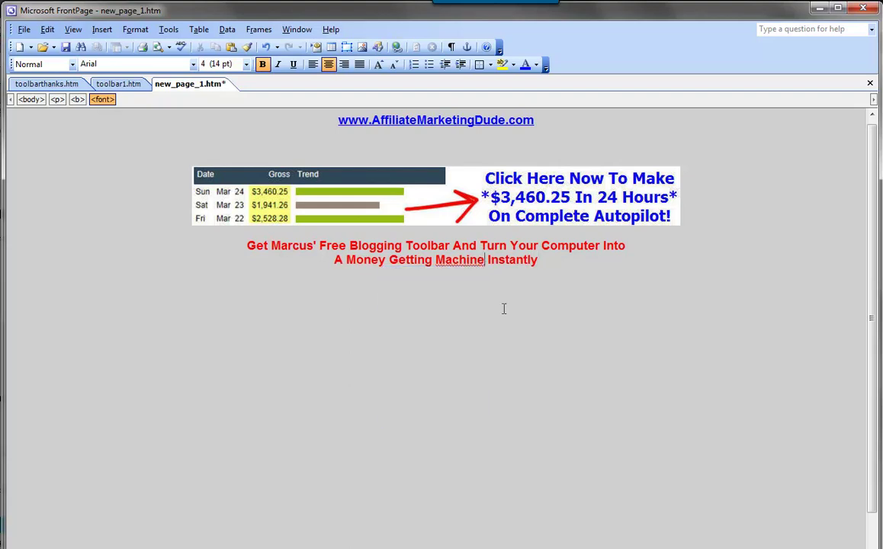
- Move the headline's line break so that its second line starts at "Into"
left_click(544, 246)
key("shift+Return")
left_click(495, 263)
key("Delete")
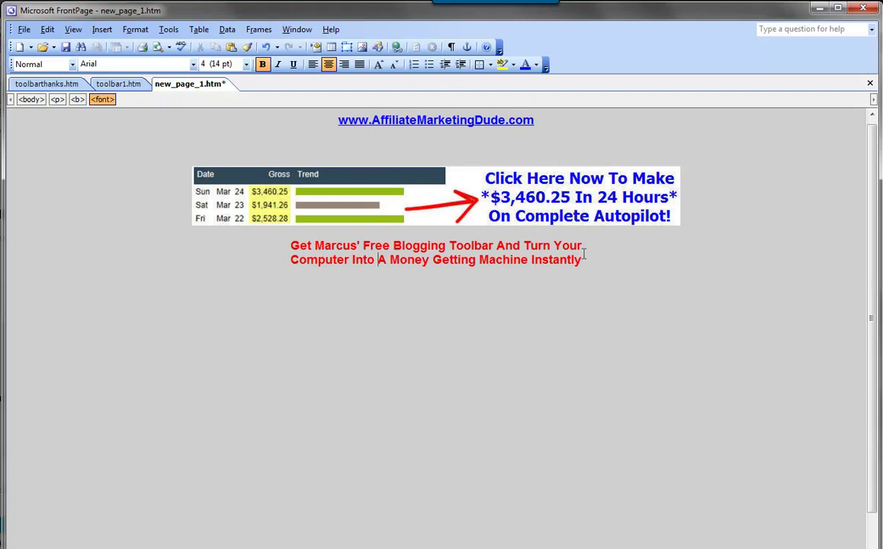
key("Delete")
key("shift+Return")
key("BackSpace")
key("ctrl+Right")
key("shift+Return")
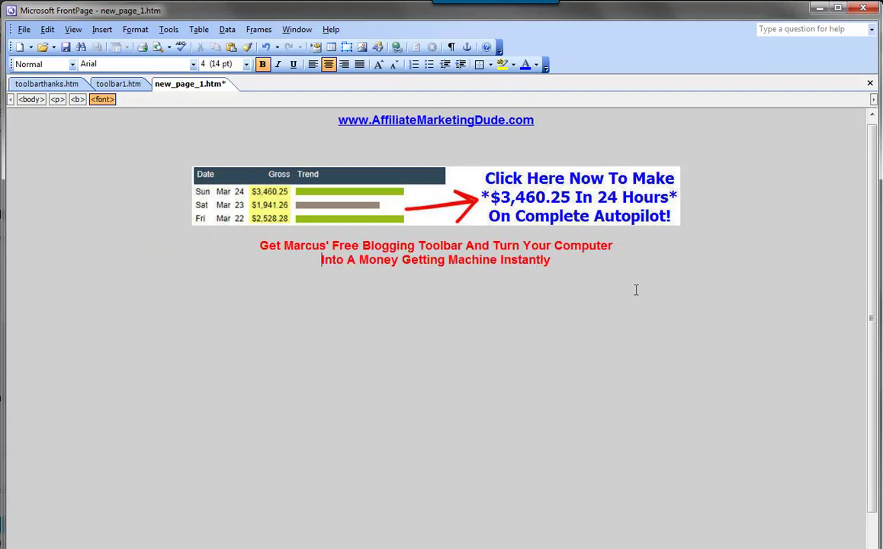
- Change the font color of the two-line headline below the banner to black
triple_click(563, 265)
left_click(558, 286)
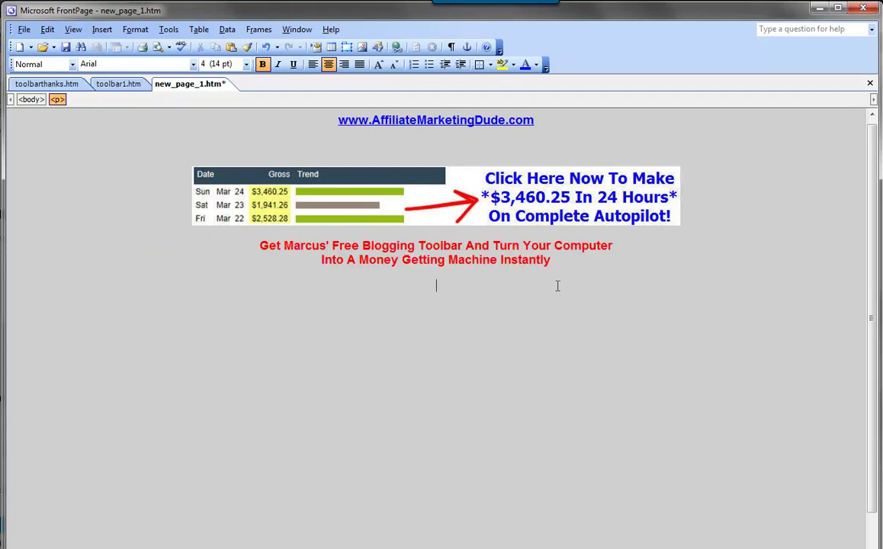
left_click_drag(566, 262, 259, 245)
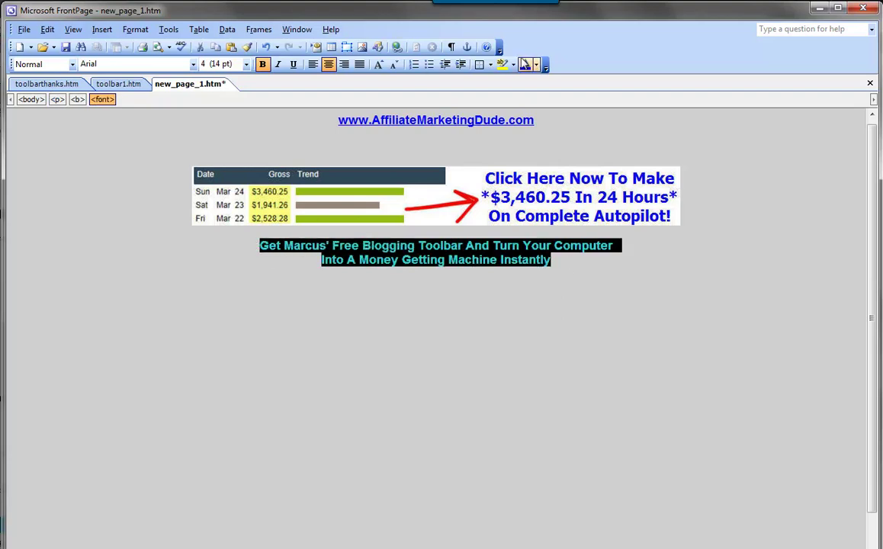
left_click(536, 65)
left_click(450, 121)
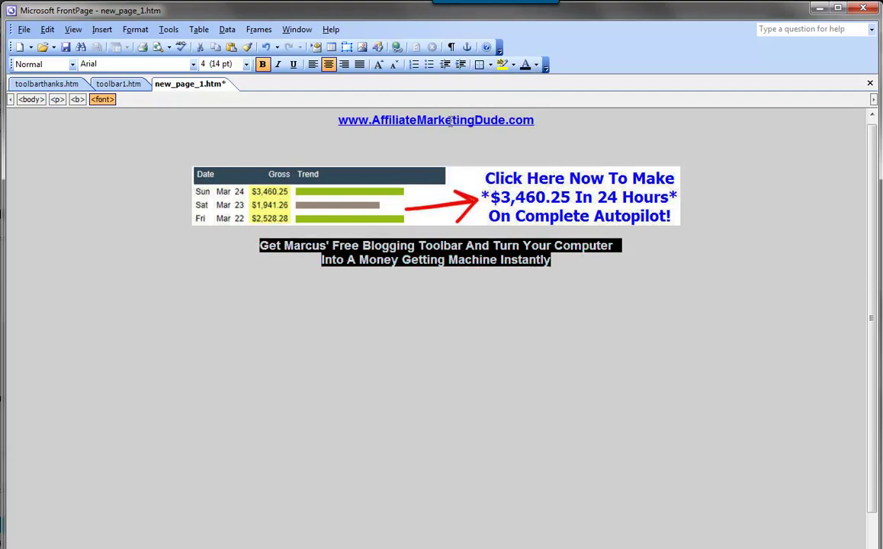
left_click(566, 267)
left_click_drag(568, 262, 259, 246)
left_click(549, 180)
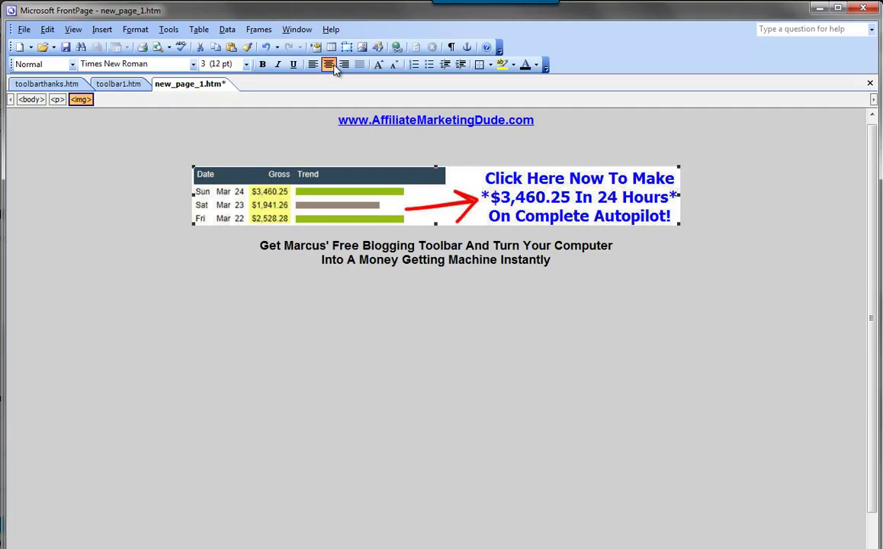
left_click(312, 64)
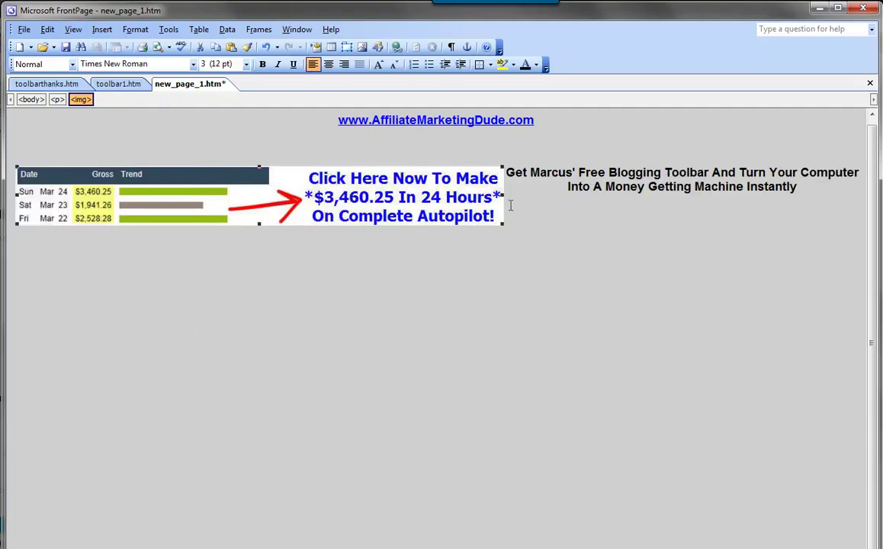
key("ctrl+e")
- Insert a blank line between the banner and the headline, left-align both, and end the headline with "...."
left_click(706, 223)
key("Return")
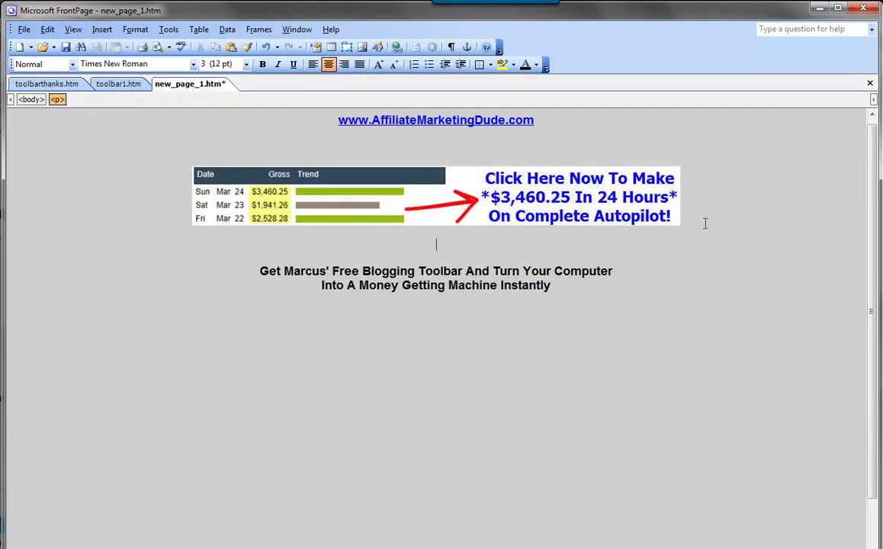
left_click_drag(654, 280, 192, 168)
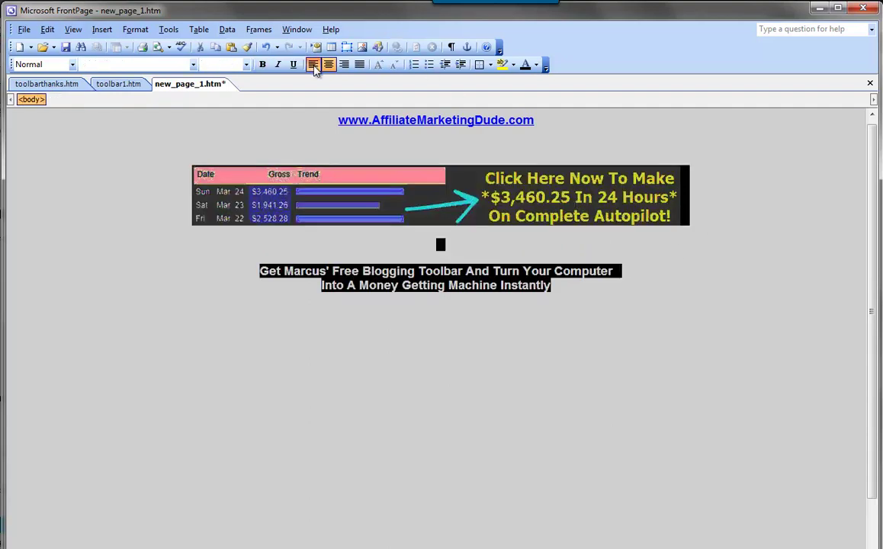
left_click(313, 64)
key("Right")
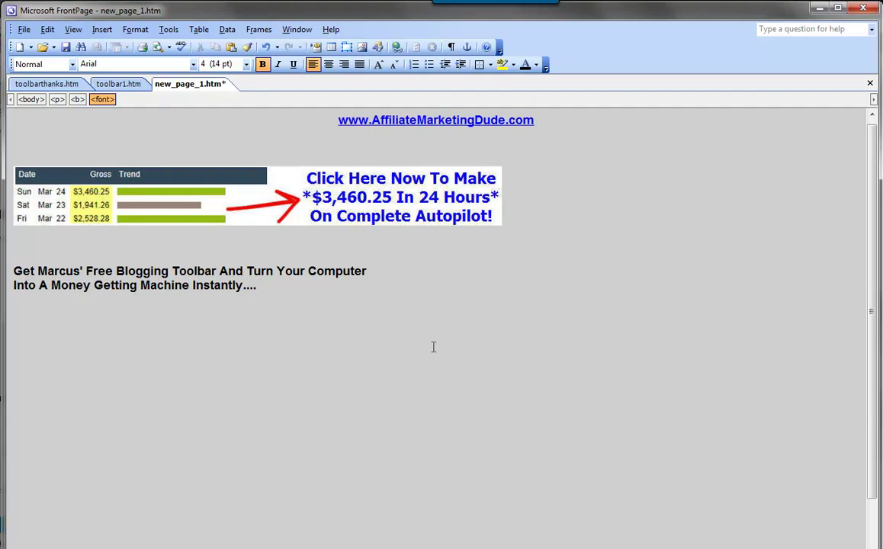
- Insert a drop-down box form field below the headline and move it to the end of the headline's second line
left_click(102, 29)
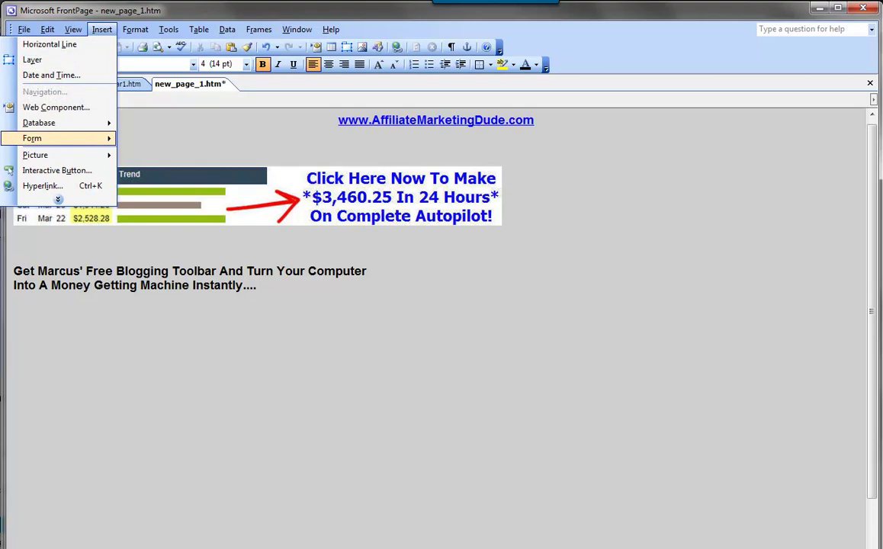
mouse_move(61, 138)
left_click(160, 248)
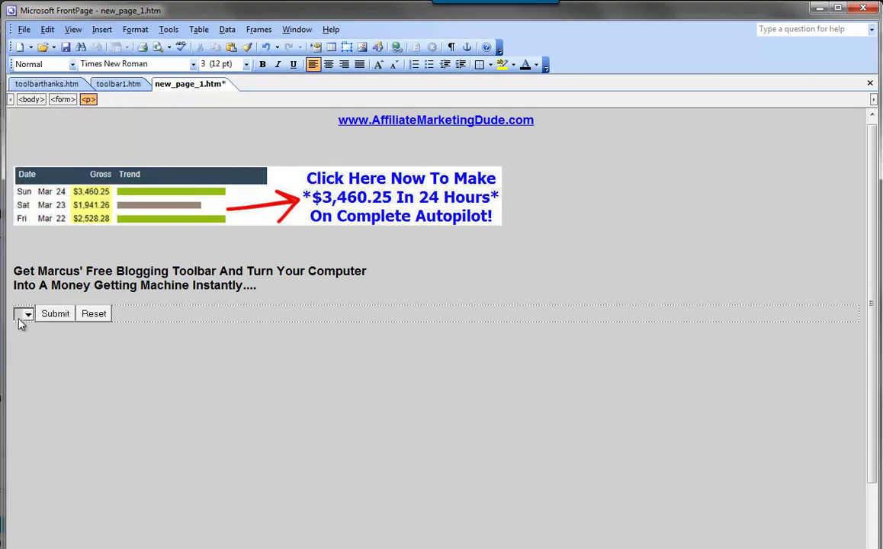
left_click_drag(259, 301, 263, 291)
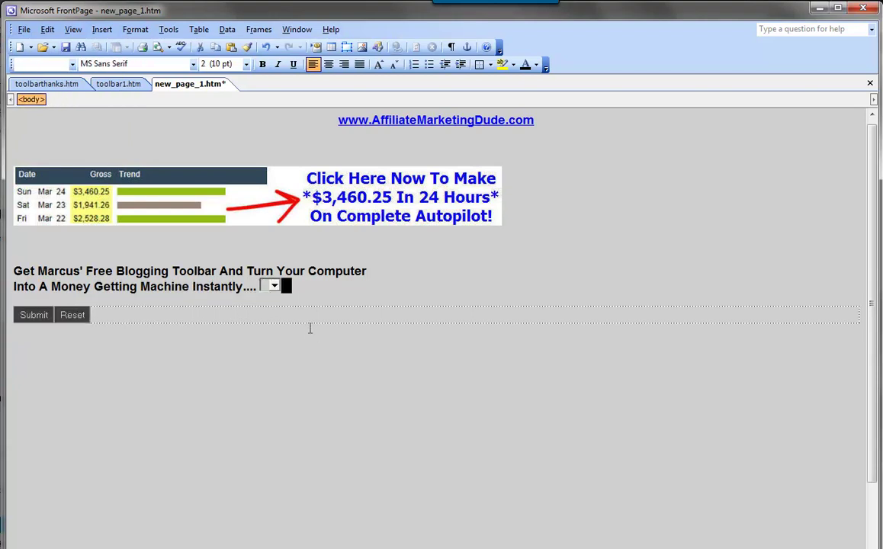
- Delete the leftover Submit and Reset buttons, and add the choice "Download For Windows XP" to the drop-down box after the headline
key("Delete")
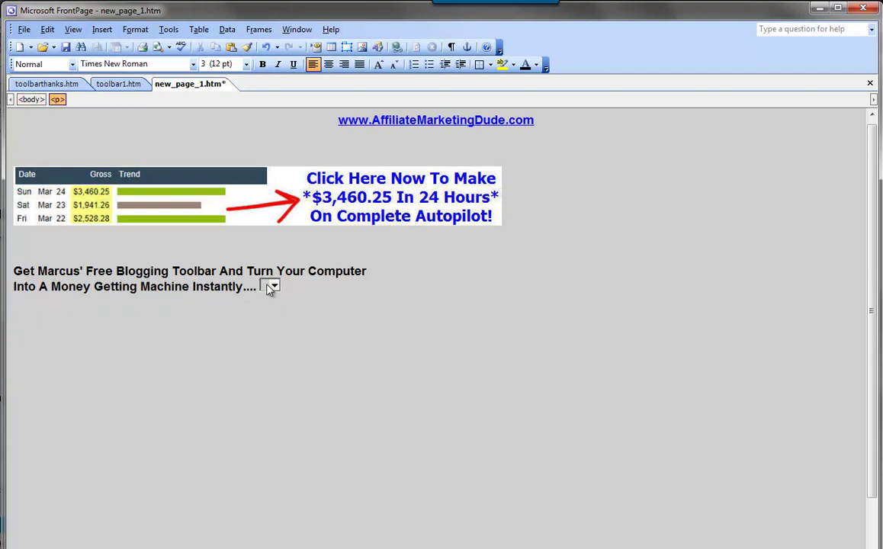
double_click(272, 286)
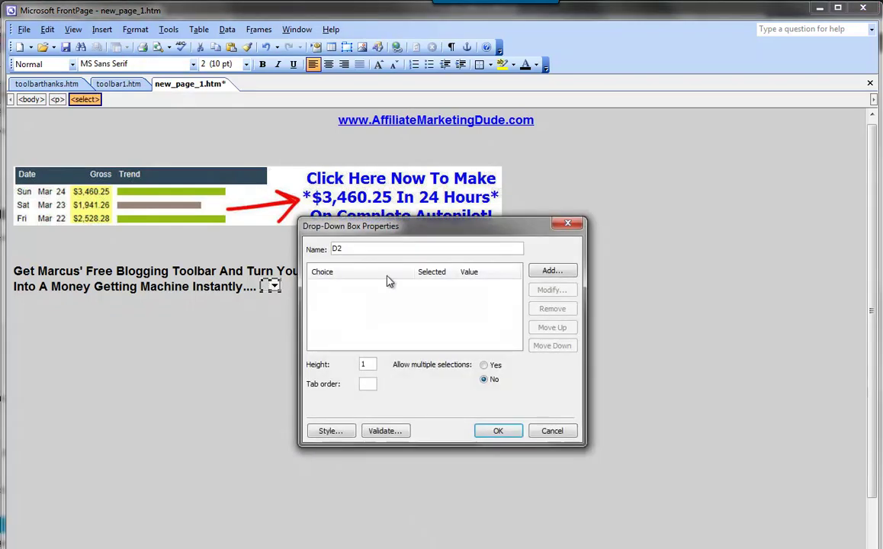
left_click(552, 271)
type("Download For Win")
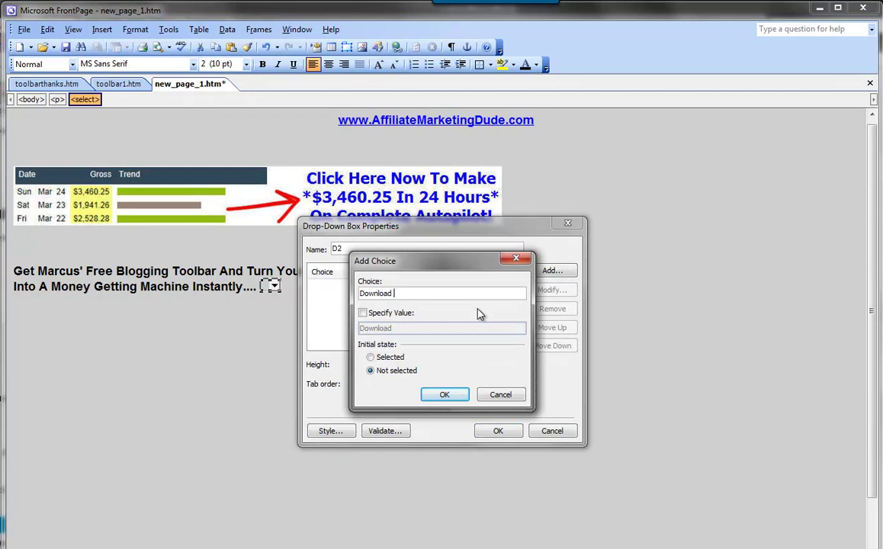
type("dows XP")
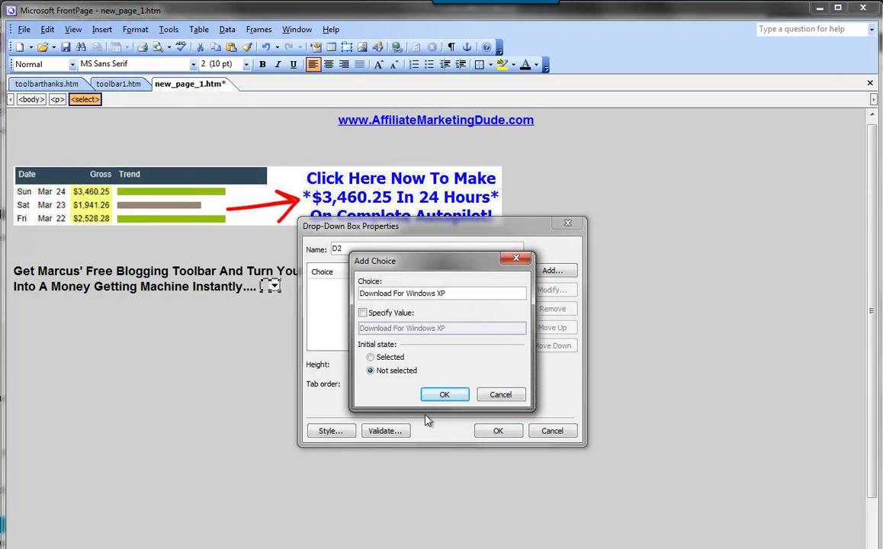
left_click(445, 394)
left_click(498, 431)
left_click(448, 323)
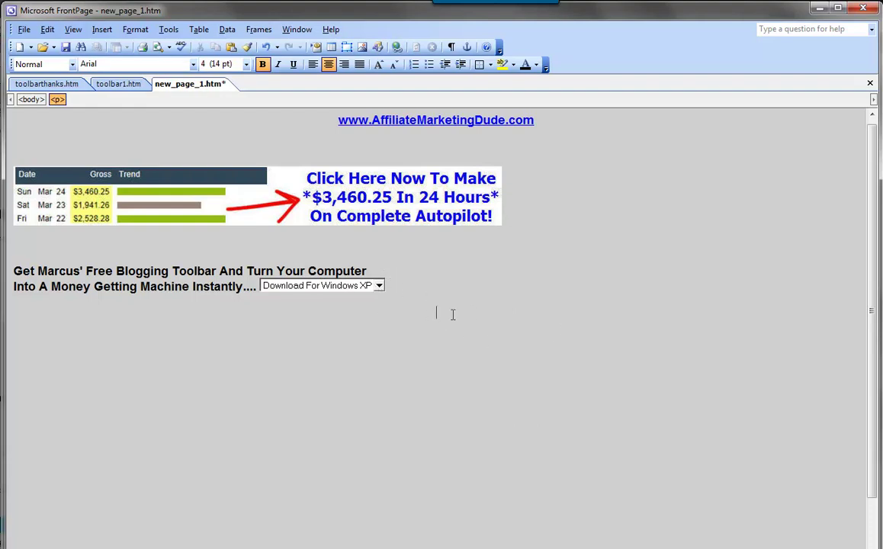
left_click(499, 311)
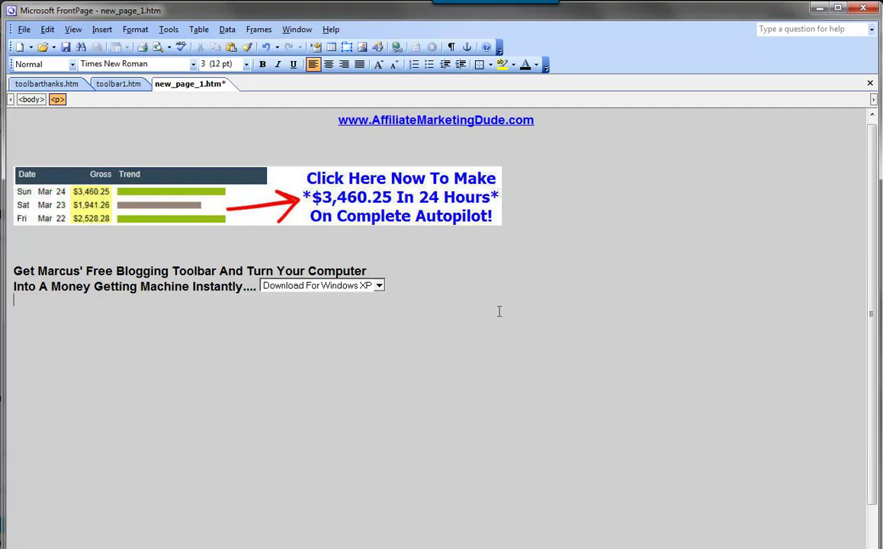
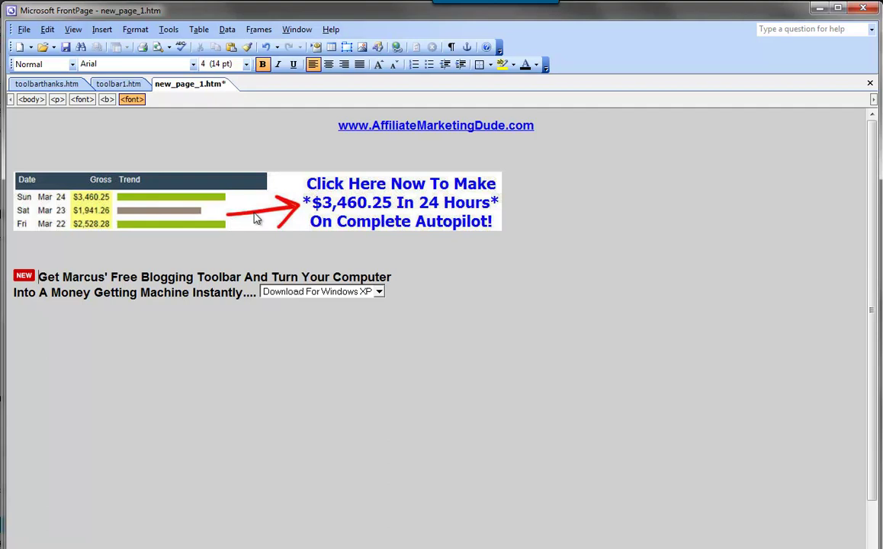
- Add an italic line below the headline offering "Free Software" and ending in "And Start Making Money Online -->>>"
key("Down")
left_click(394, 297)
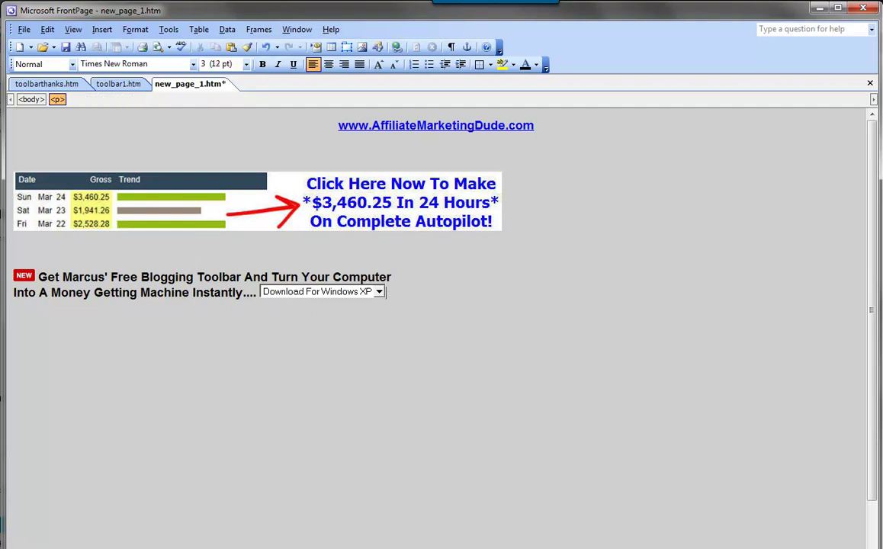
left_click(442, 148)
left_click(397, 299)
type("Get Marcus' Free Software And Start Making Money Online -->>>")
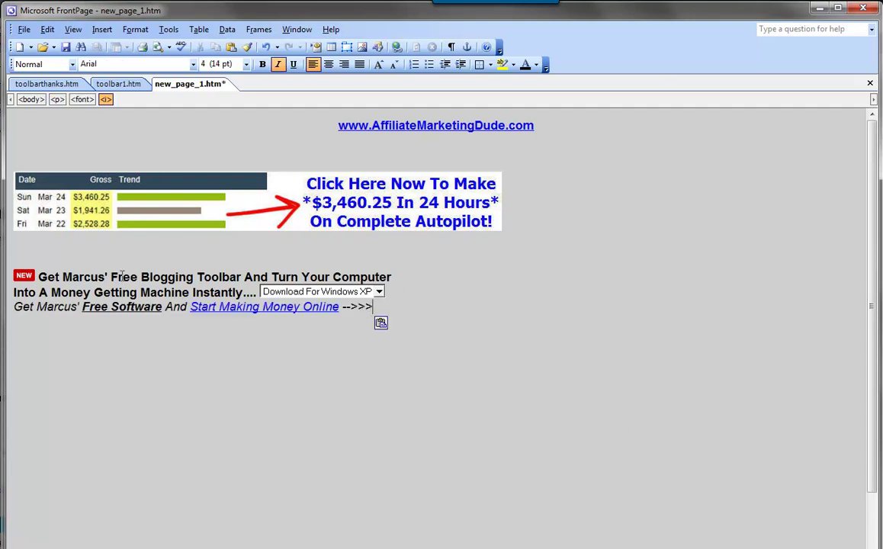
- Format "Free Blogging Toolbar" in the headline as blue, underlined text so that it looks like a link
left_click_drag(113, 276, 244, 277)
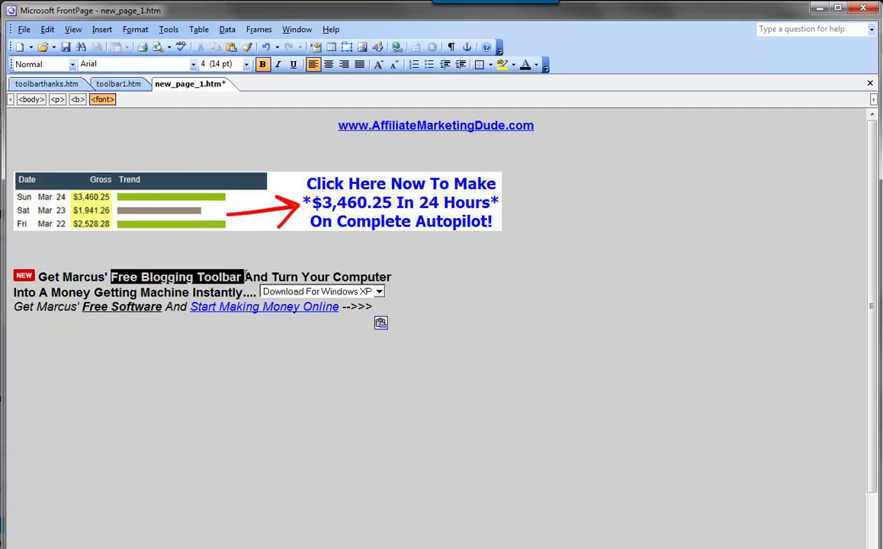
left_click(536, 64)
left_click(519, 132)
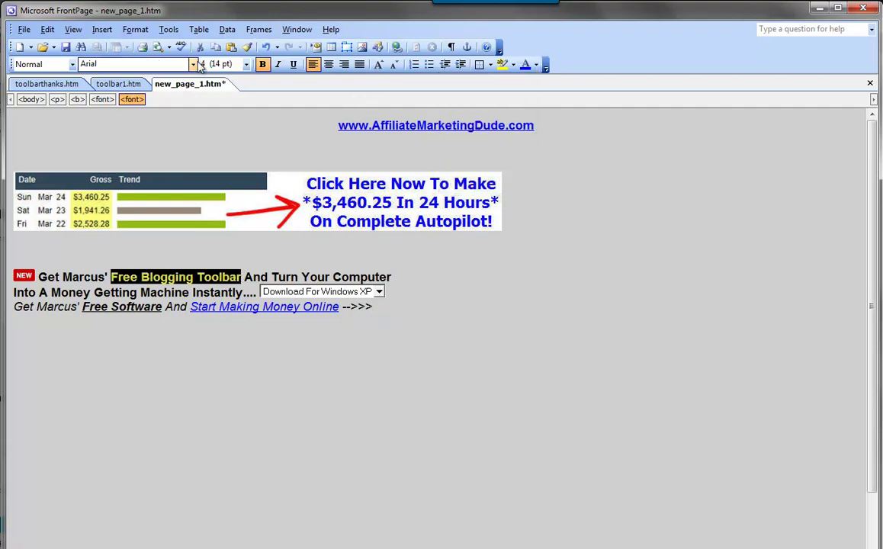
left_click(293, 64)
left_click(362, 355)
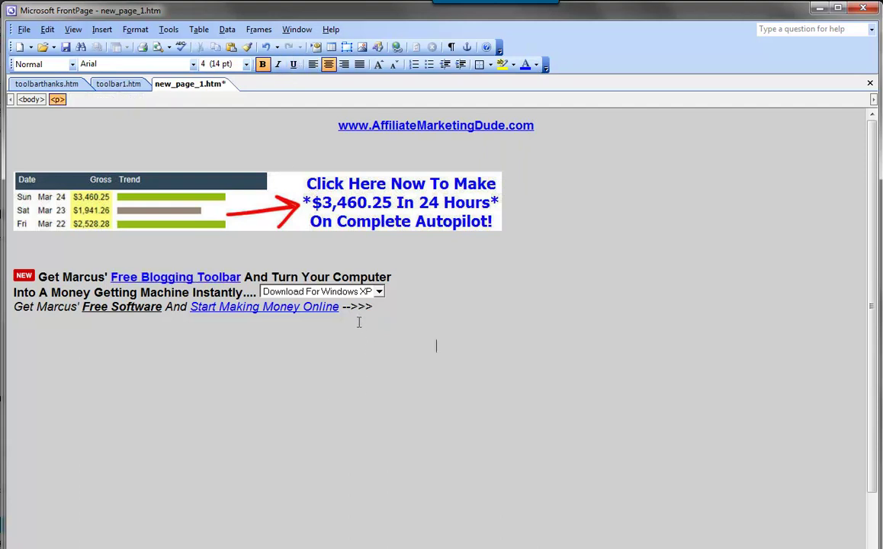
- Bold "Start Making Money Online" in the italic line and delete the "-->>>" after it
left_click_drag(340, 308, 190, 307)
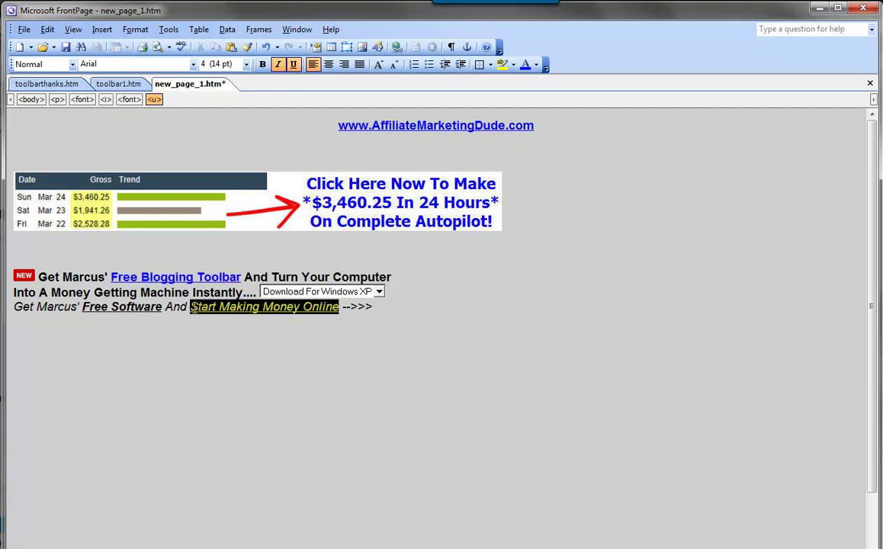
left_click(263, 64)
left_click_drag(392, 304, 351, 307)
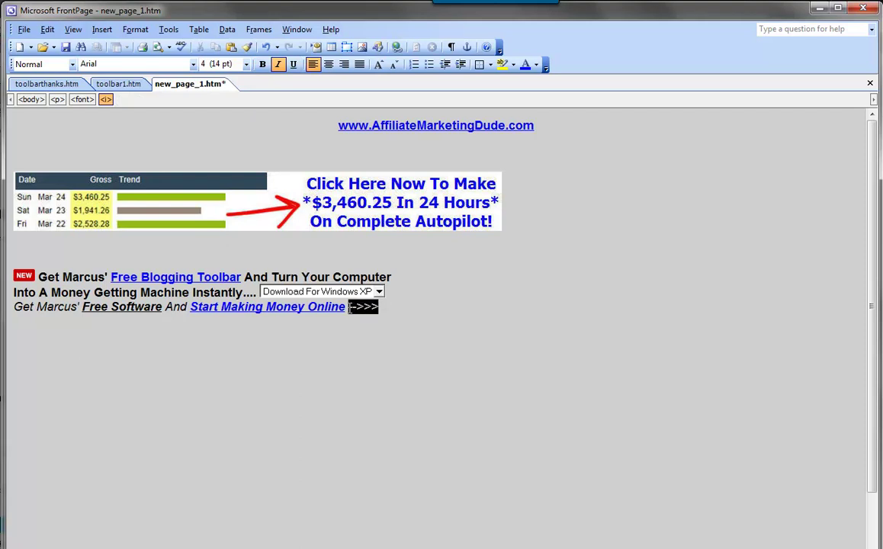
key("Delete")
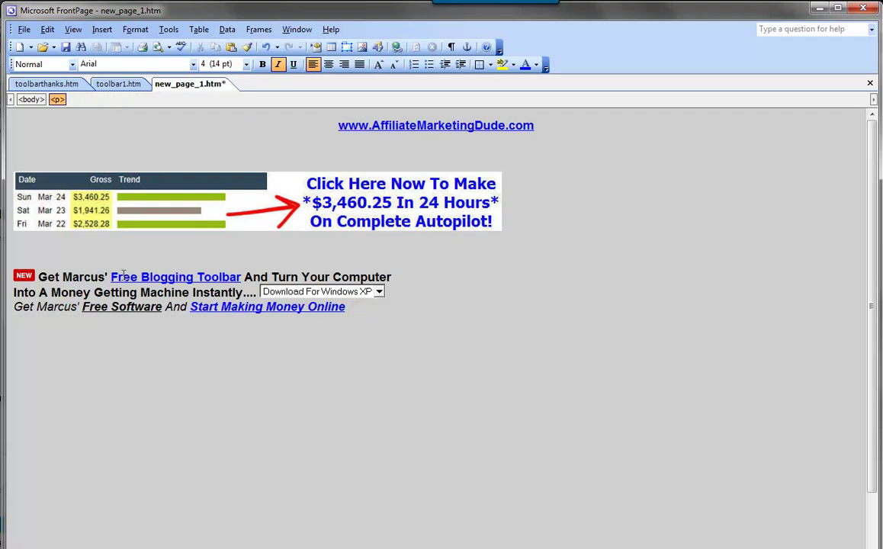
- Try a copy of the NEW badge at the end of the italic line
left_click(24, 275)
left_click(353, 305)
key("ctrl+v")
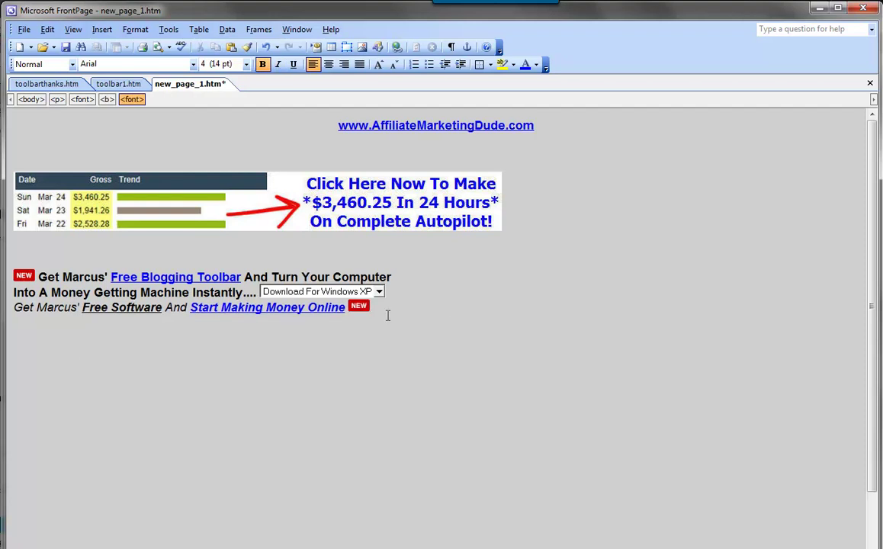
key("BackSpace")
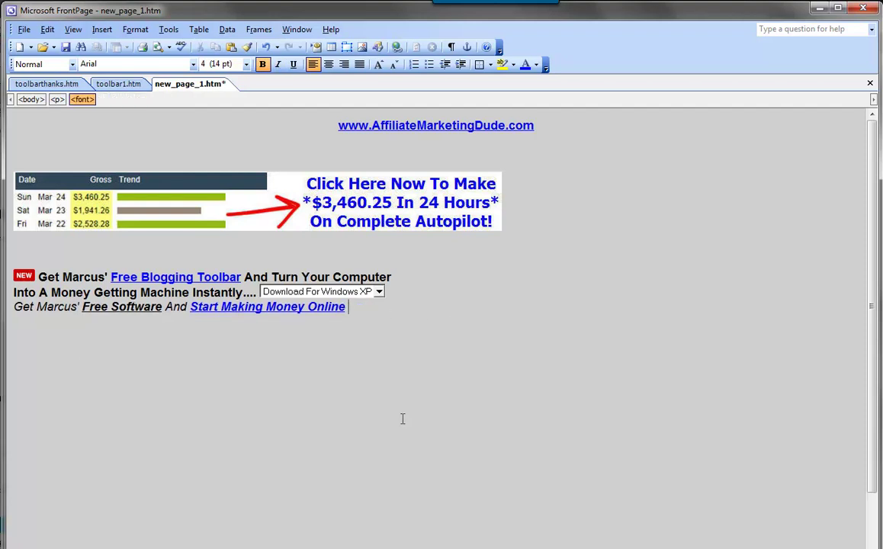
- Capture the toolbar ad text below the existing banner with Snagit as a 728 x 90 image
key("Return")
key("ctrl+e")
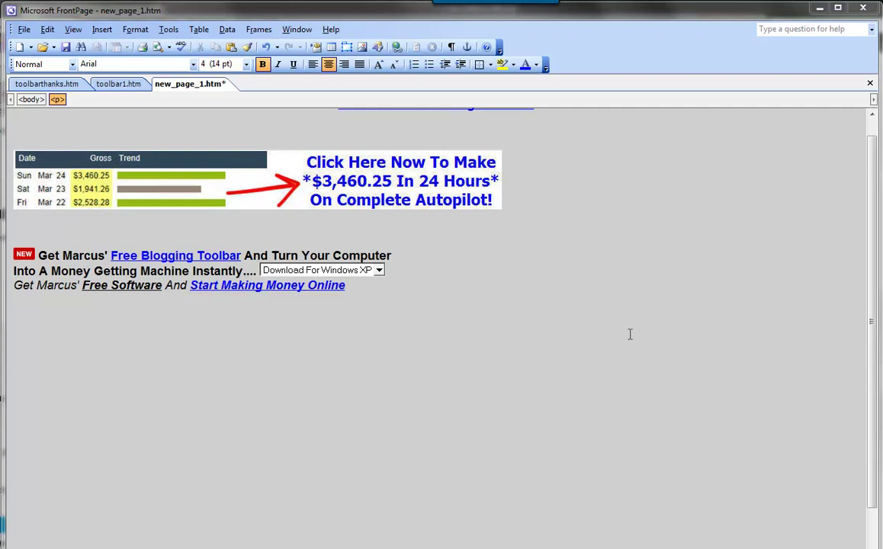
key("Print")
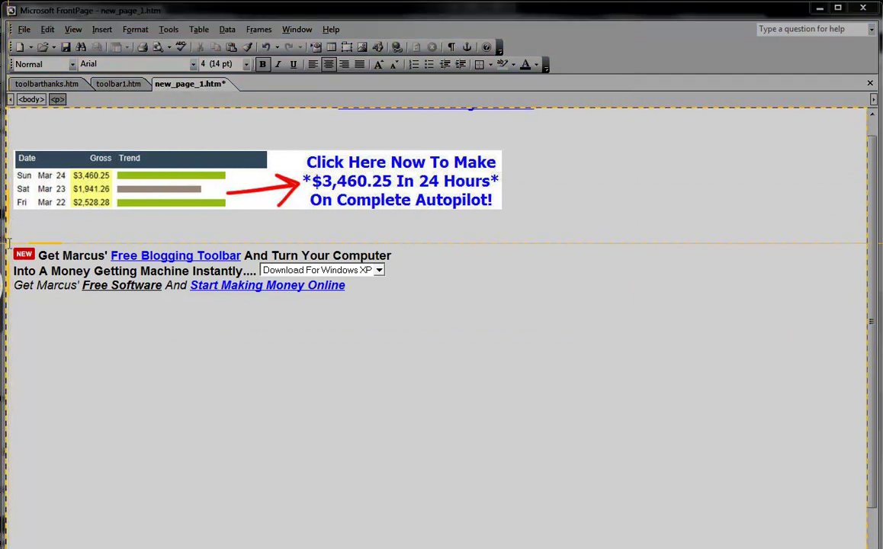
left_click_drag(7, 243, 498, 302)
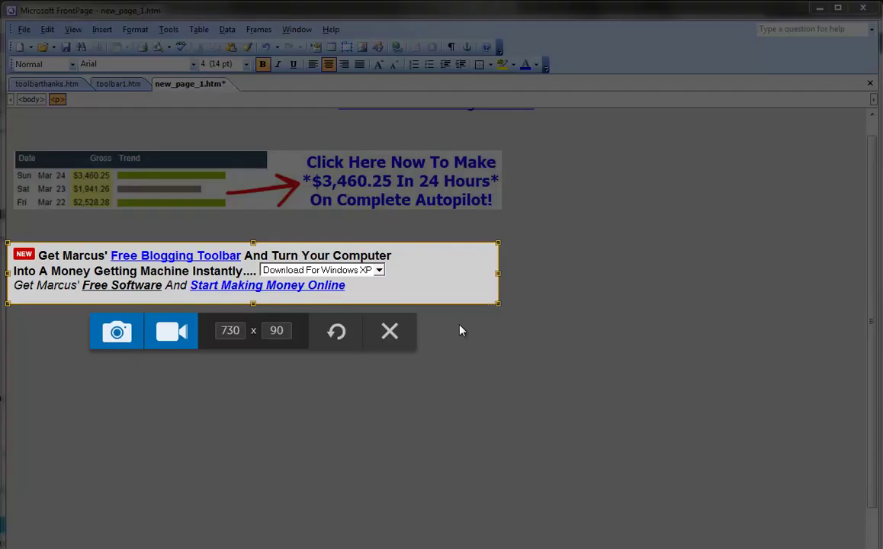
left_click(229, 330)
type("729")
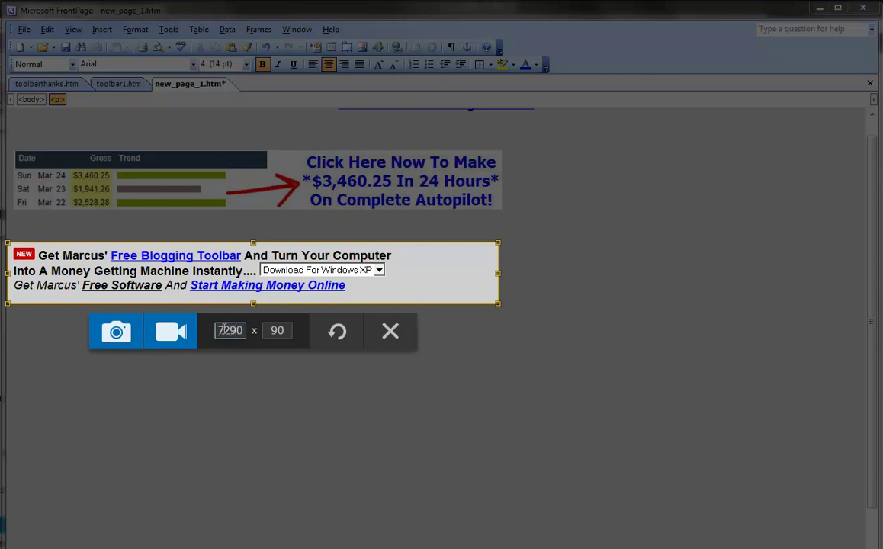
double_click(235, 330)
type("728")
left_click(126, 329)
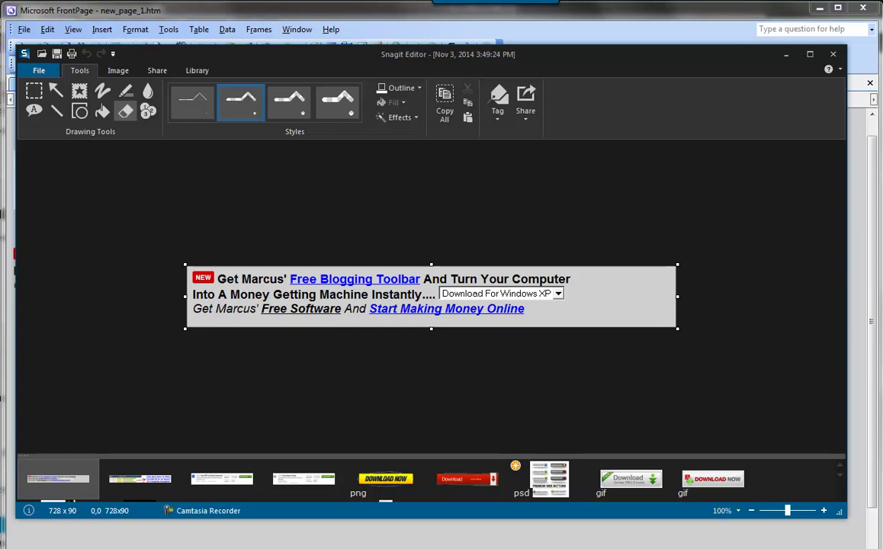
- Return to FrontPage and insert a blank line between the headline's drop-down line and the italic line
key("alt+Tab")
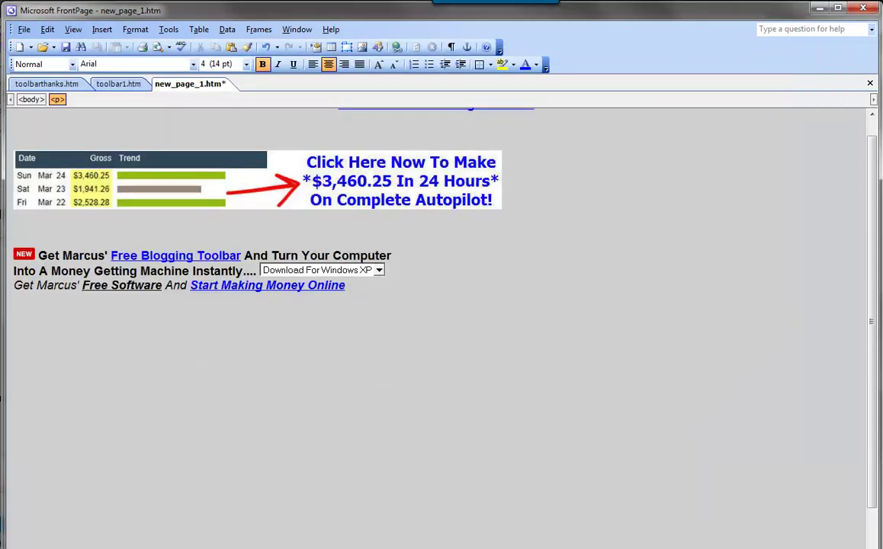
left_click(406, 258)
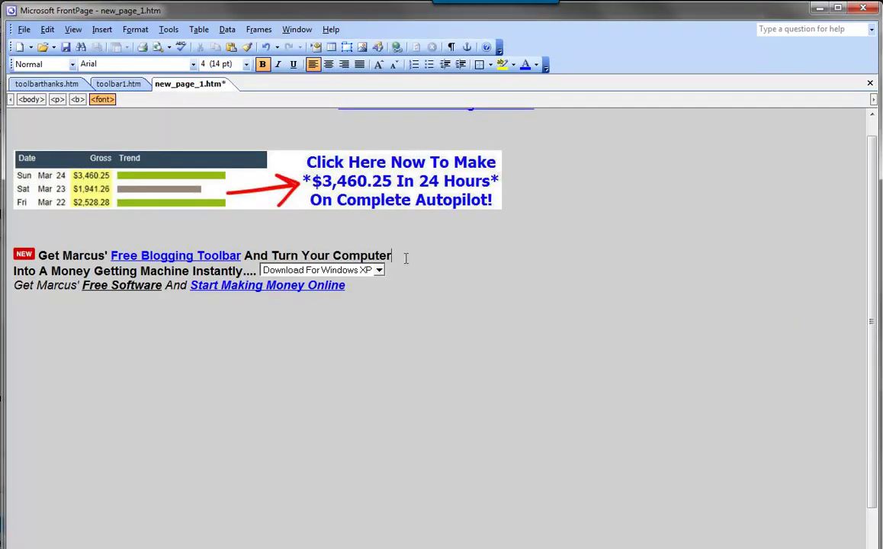
key("Return")
key("BackSpace")
key("Down")
key("Return")
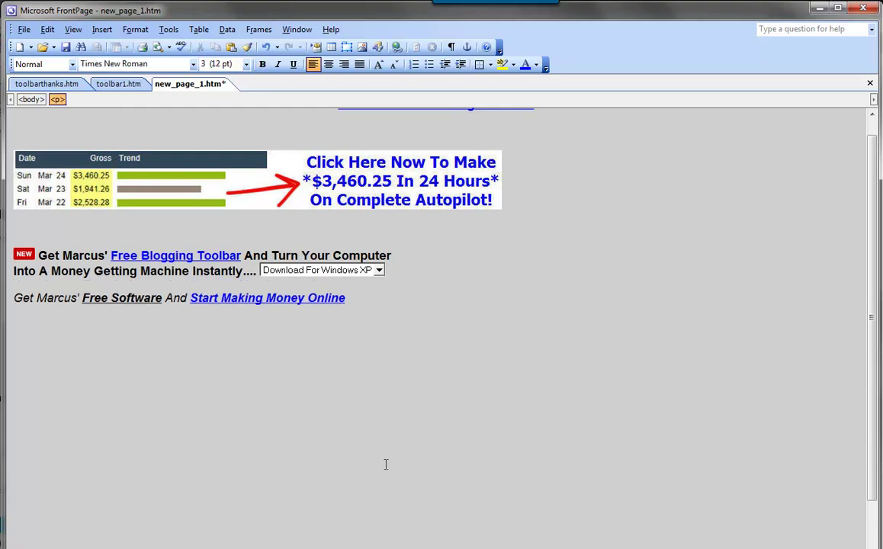
left_click(386, 465)
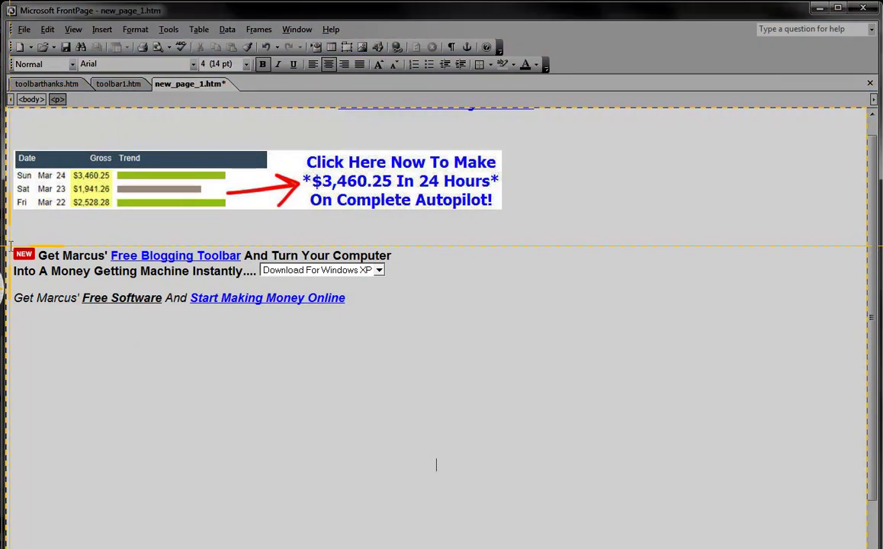
- Recapture the respaced toolbar ad text with Snagit as a 728 x 90 image
key("Print")
left_click_drag(11, 246, 498, 306)
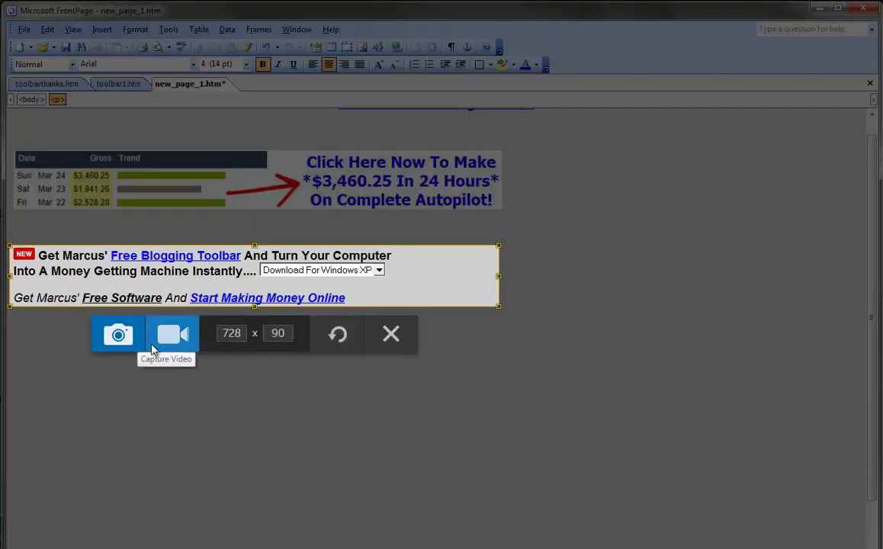
left_click(116, 334)
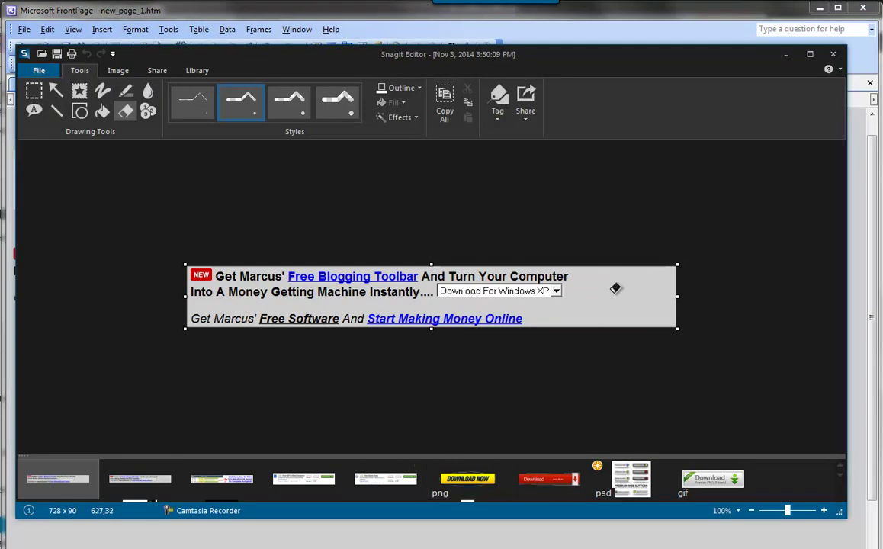
- Copy the yellow DOWNLOAD NOW button from download.png and paste it onto the latest banner capture without enlarging the banner
left_click(468, 478)
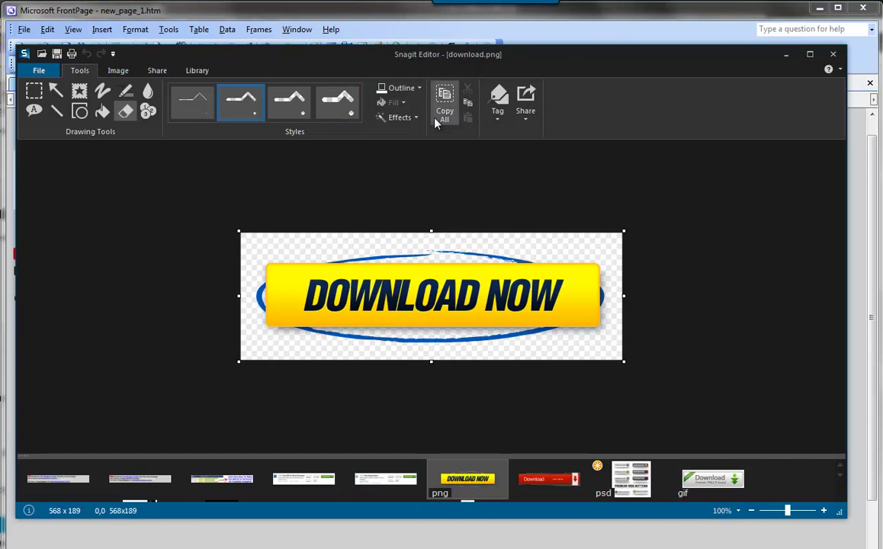
left_click(86, 468)
key("ctrl+v")
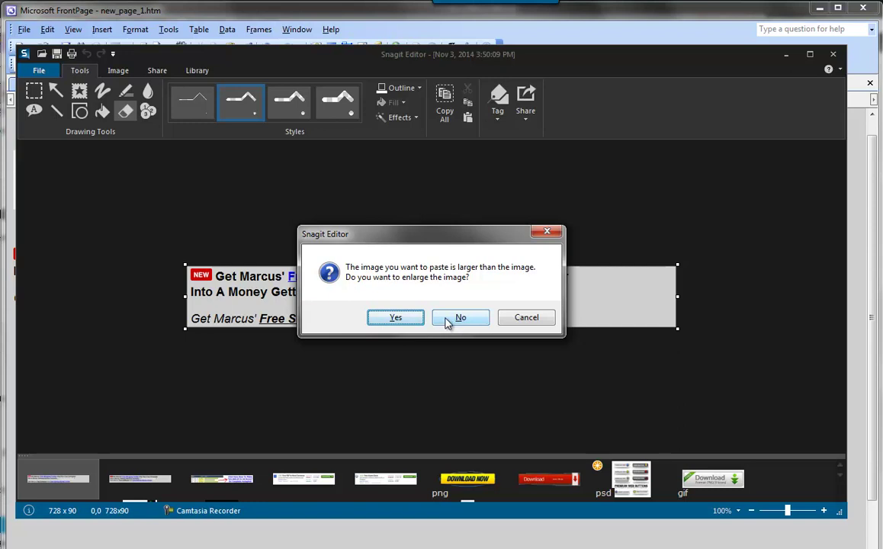
left_click(457, 319)
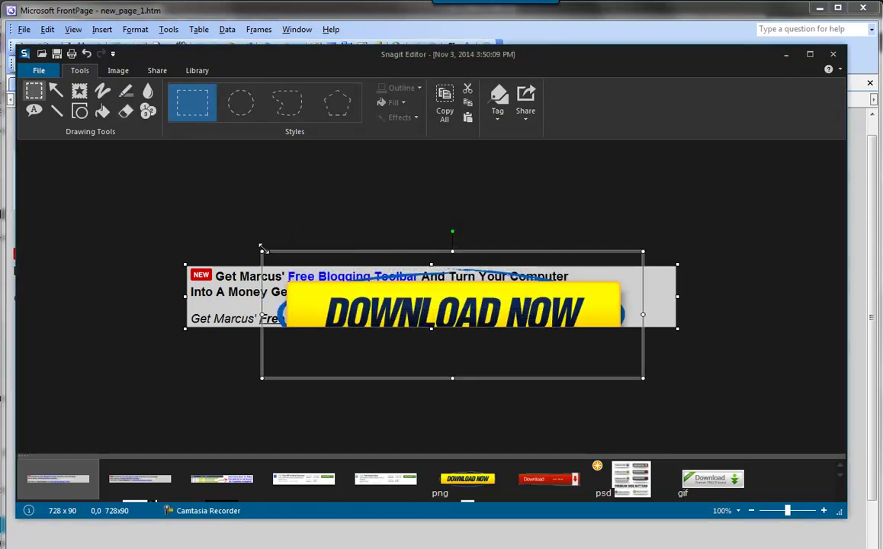
- Shrink the pasted DOWNLOAD NOW button and move it into the banner's bottom-right corner
left_click_drag(261, 249, 486, 333)
left_click_drag(557, 353, 596, 314)
left_click_drag(522, 291, 537, 290)
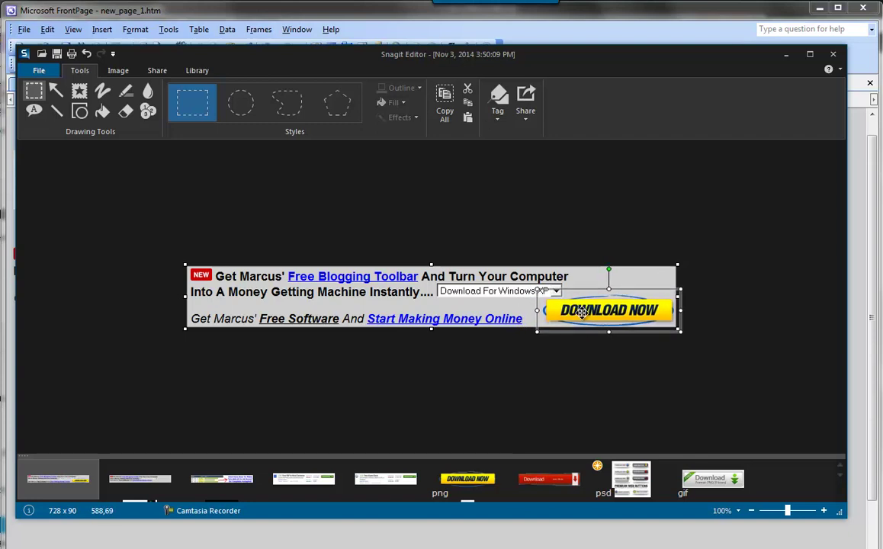
left_click(724, 321)
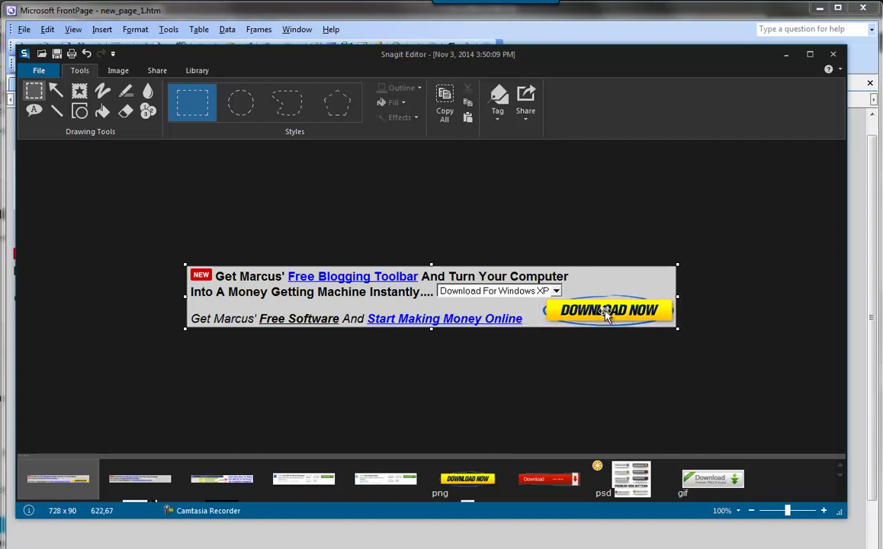
- Fit the DOWNLOAD NOW button inside the banner's bottom-right corner and widen it leftward almost to the end of the italic line
left_click_drag(682, 332, 548, 292)
left_click(630, 243)
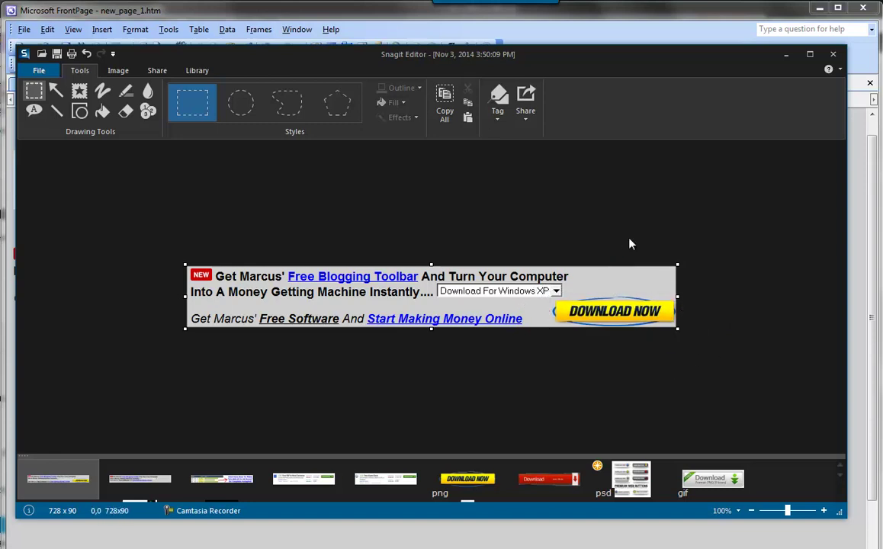
left_click(565, 310)
left_click_drag(547, 311, 542, 312)
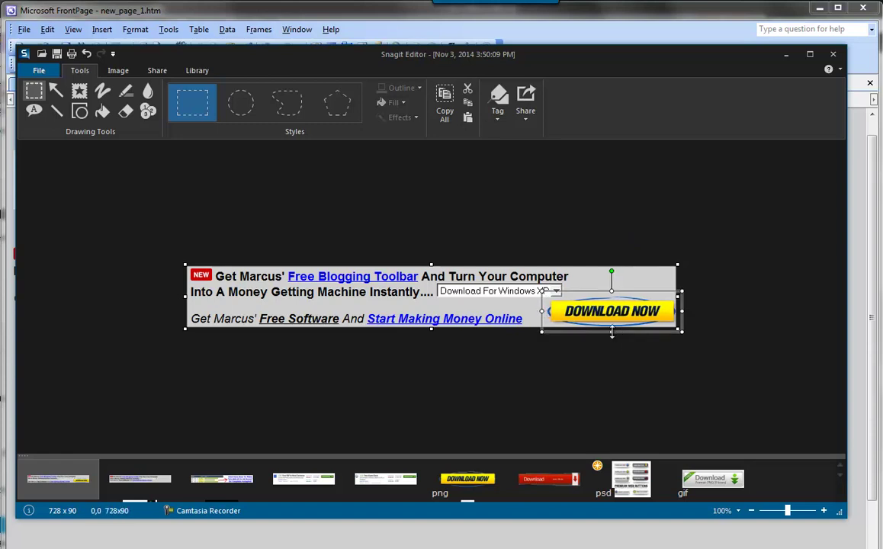
left_click(637, 353)
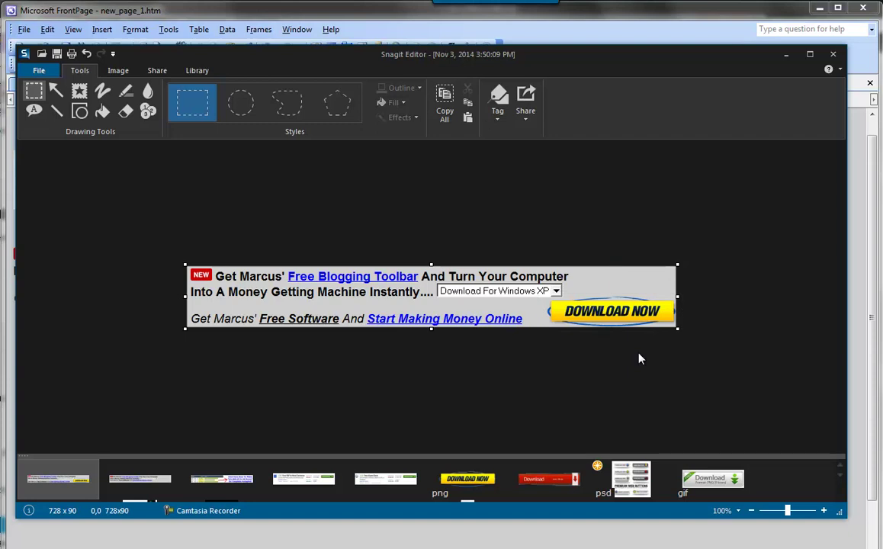
left_click(617, 305)
left_click_drag(541, 311, 526, 313)
left_click(660, 232)
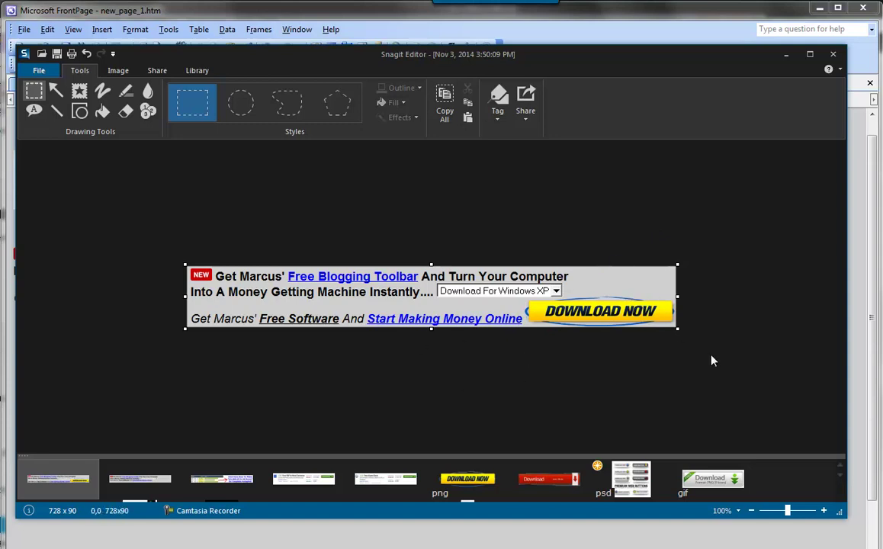
- Draw three red arrows with a 2 px outline width above the DOWNLOAD NOW button, all pointing down at it
left_click(57, 89)
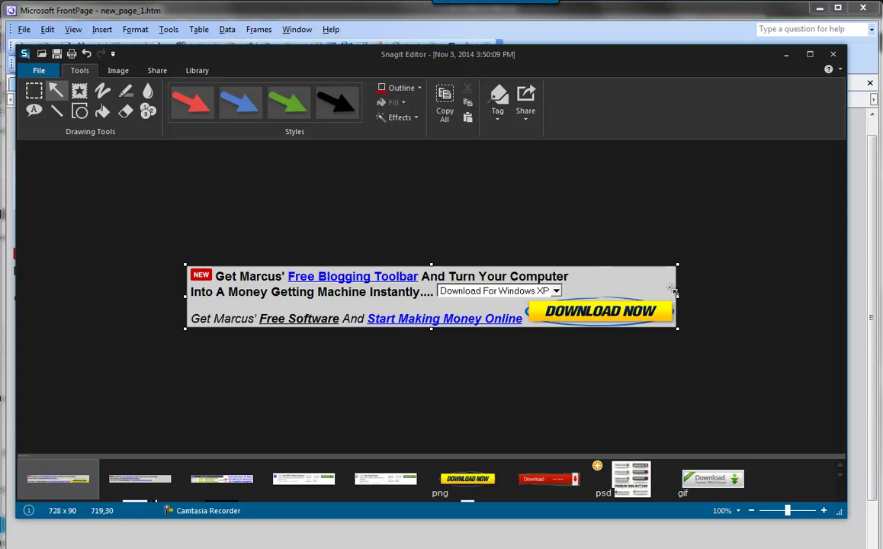
left_click_drag(669, 275, 652, 296)
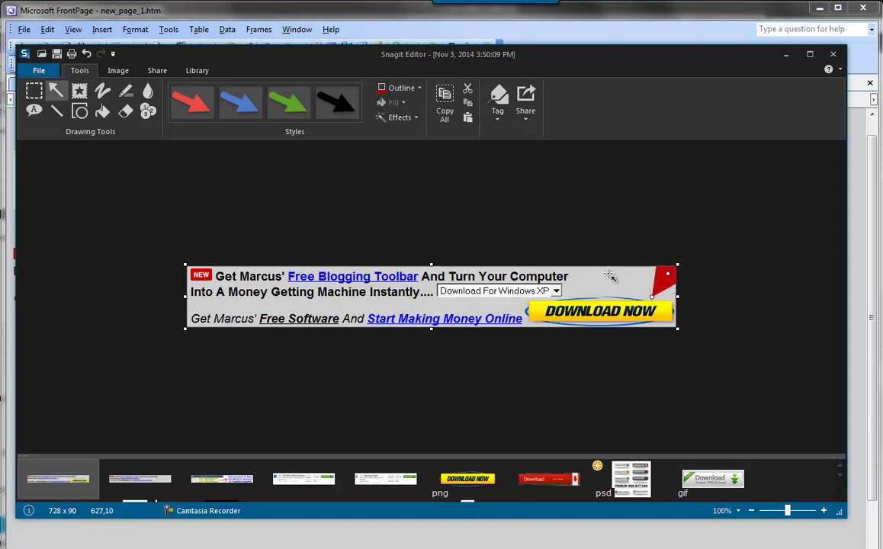
left_click(414, 118)
left_click(418, 89)
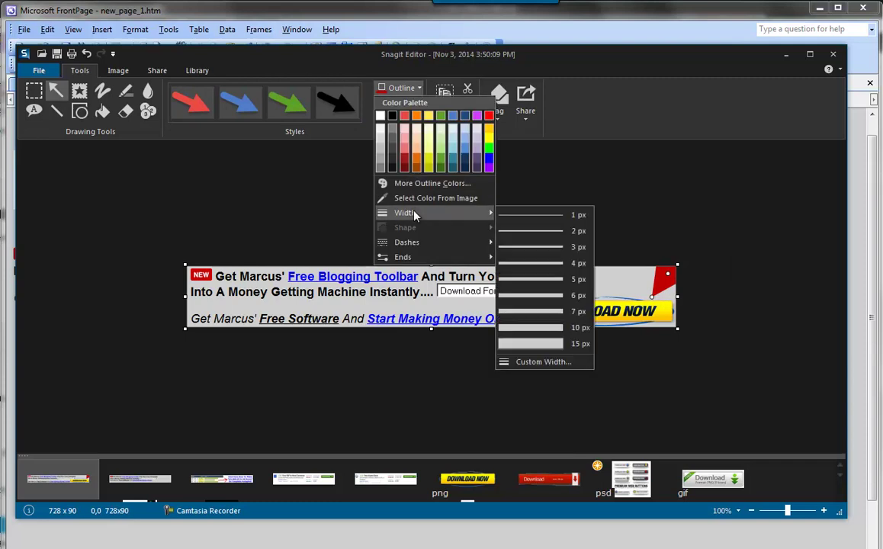
left_click(529, 230)
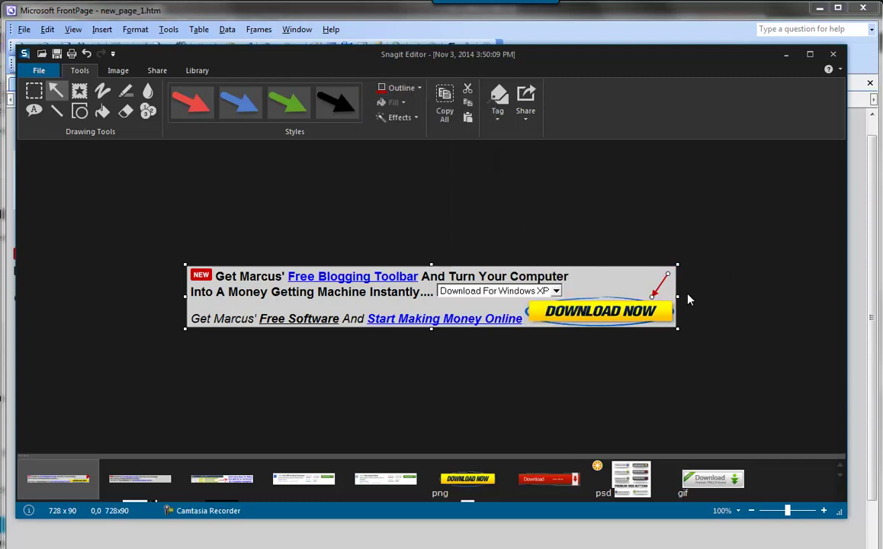
left_click(627, 288)
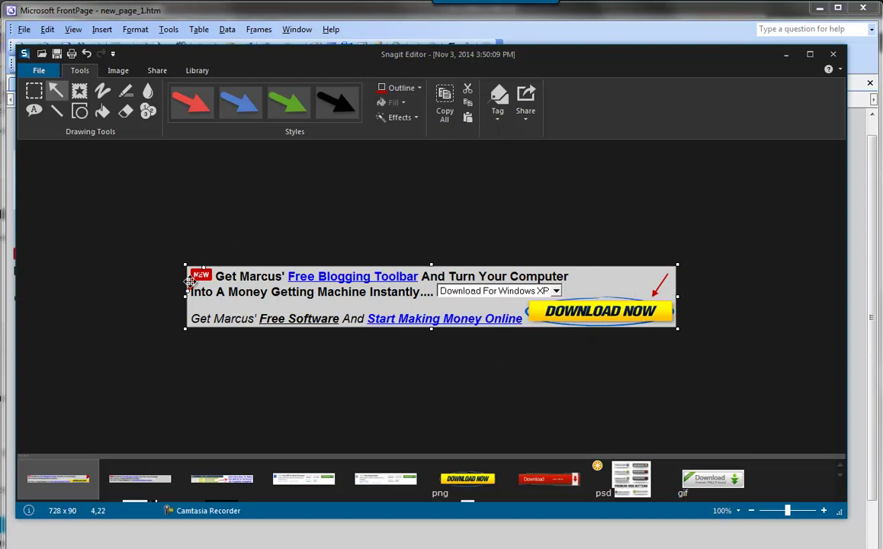
left_click_drag(630, 269, 616, 283)
left_click(671, 240)
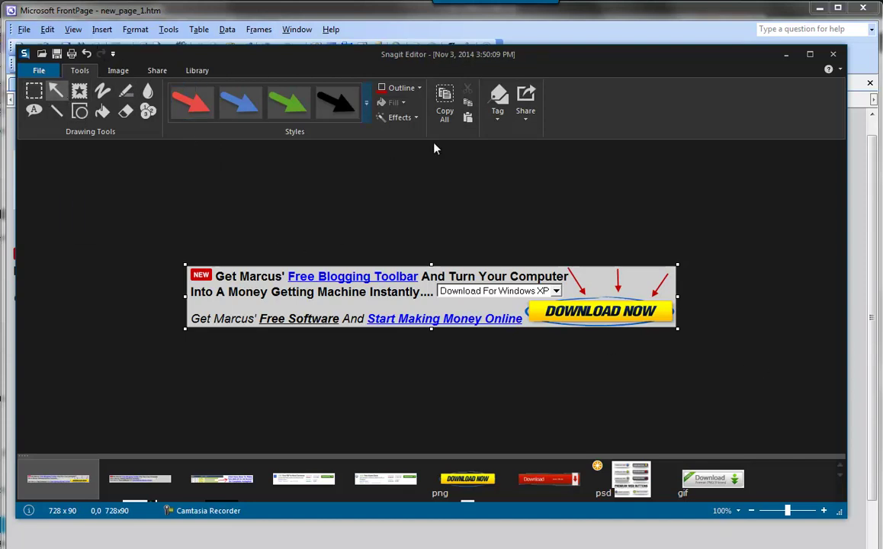
- Save the finished banner as a GIF named bannerjchow in the WSO 7 DAY BLOG PROFIT folder
left_click(24, 58)
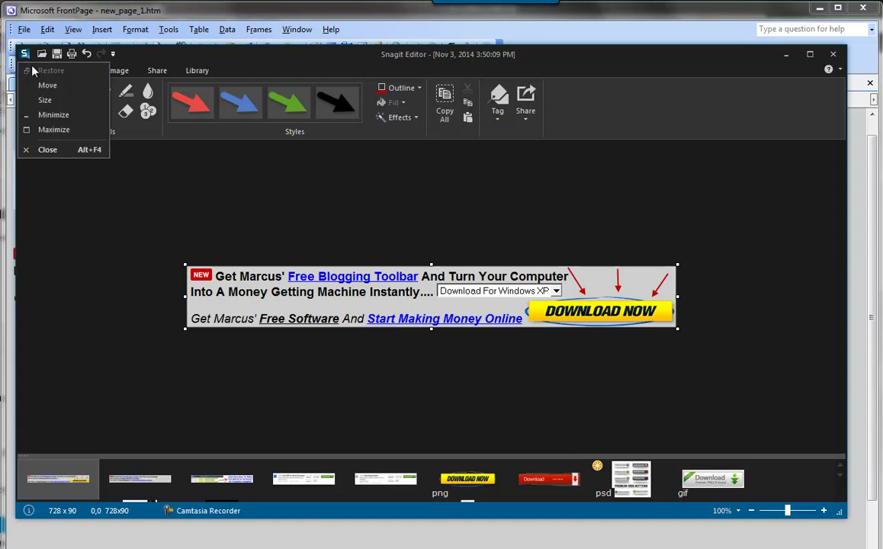
left_click(138, 54)
left_click(38, 70)
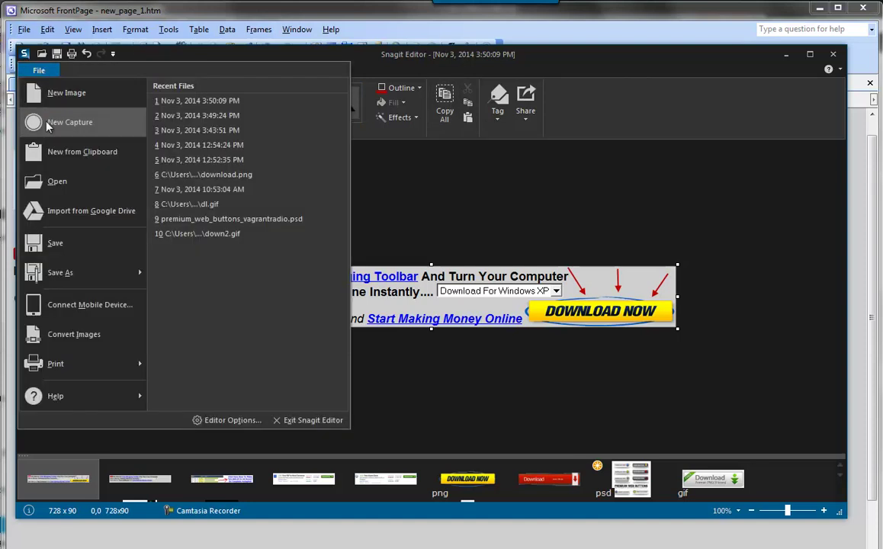
left_click(59, 259)
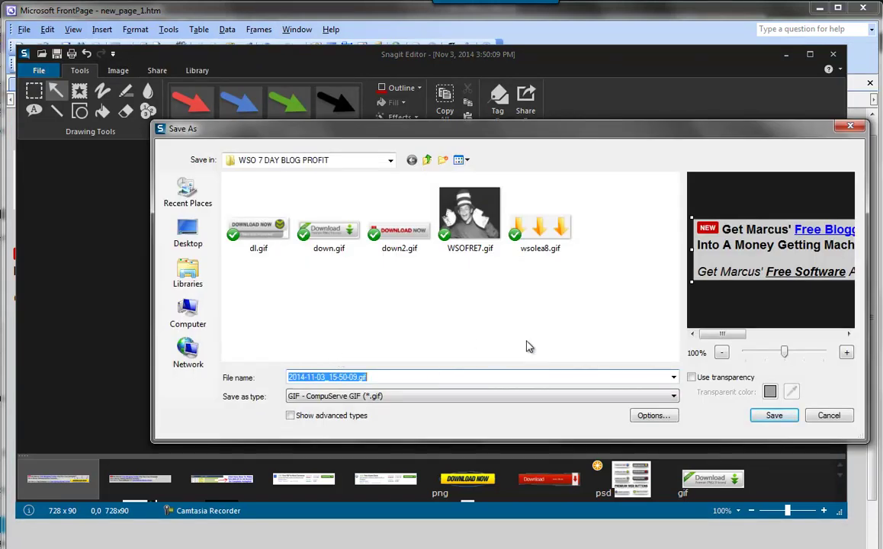
type("banner")
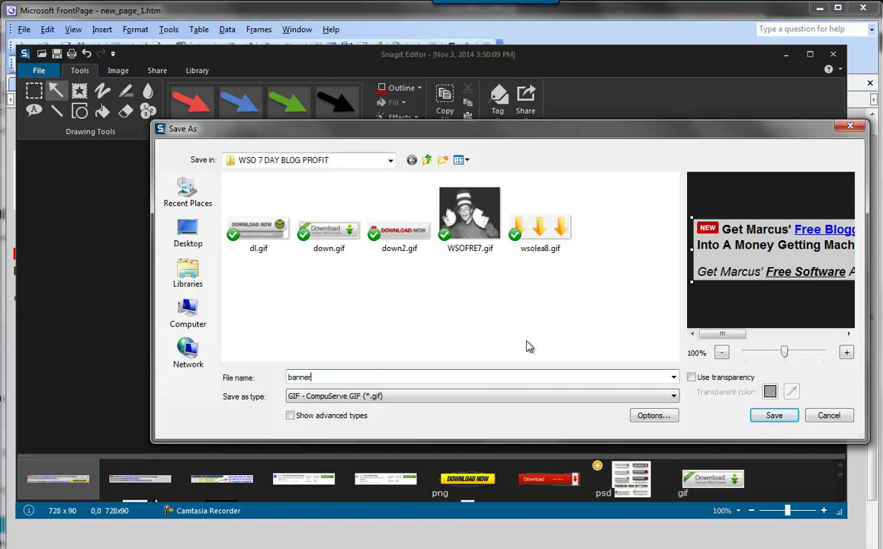
type("jchow")
left_click(785, 417)
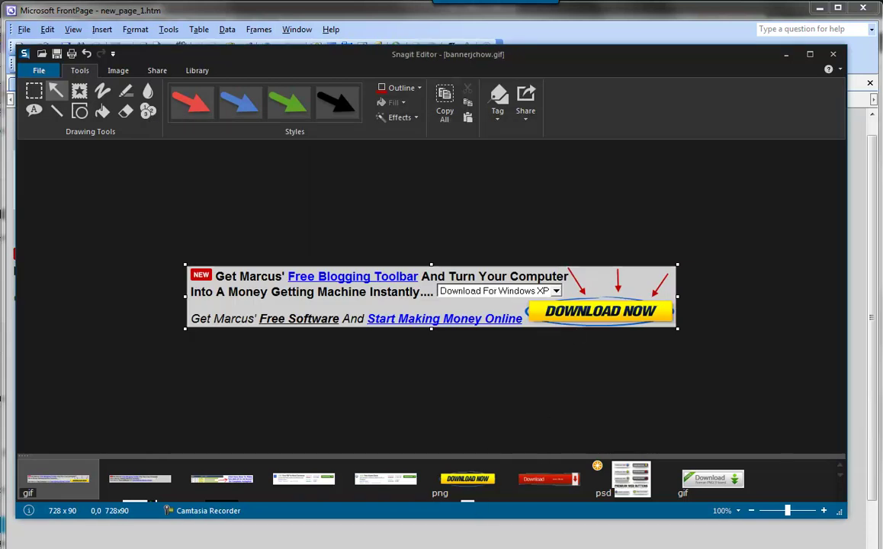
- Switch to the browser and capture johnchow.com's premium sponsor ad, Free eBook Reveals, as a 300 x 250 image
key("alt+Tab")
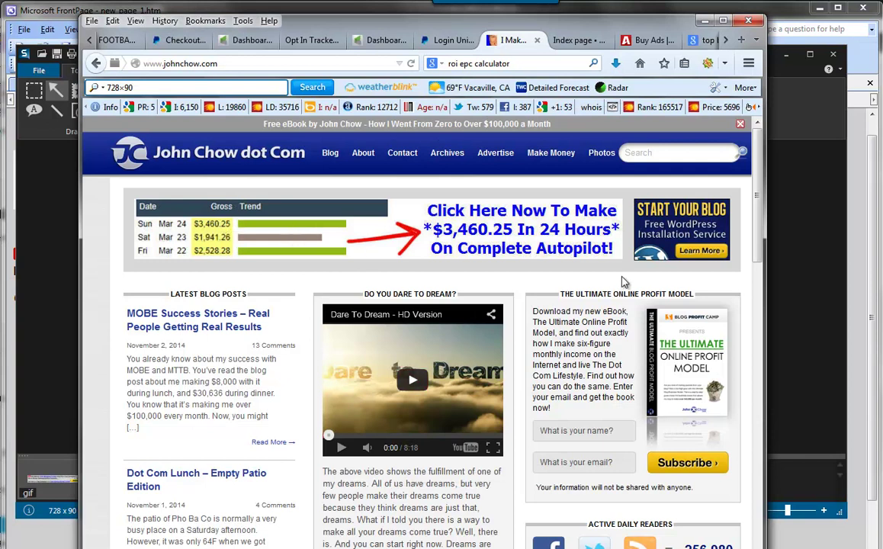
left_click_drag(757, 198, 752, 305)
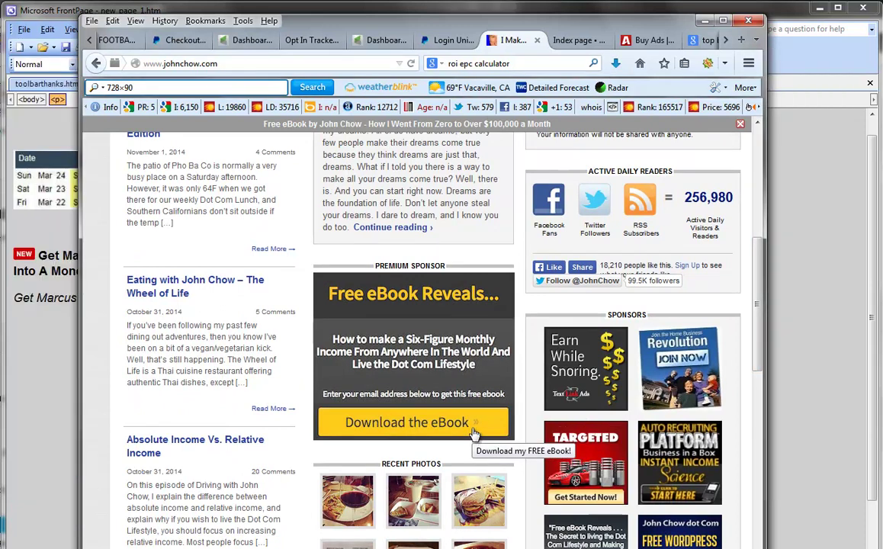
key("Print")
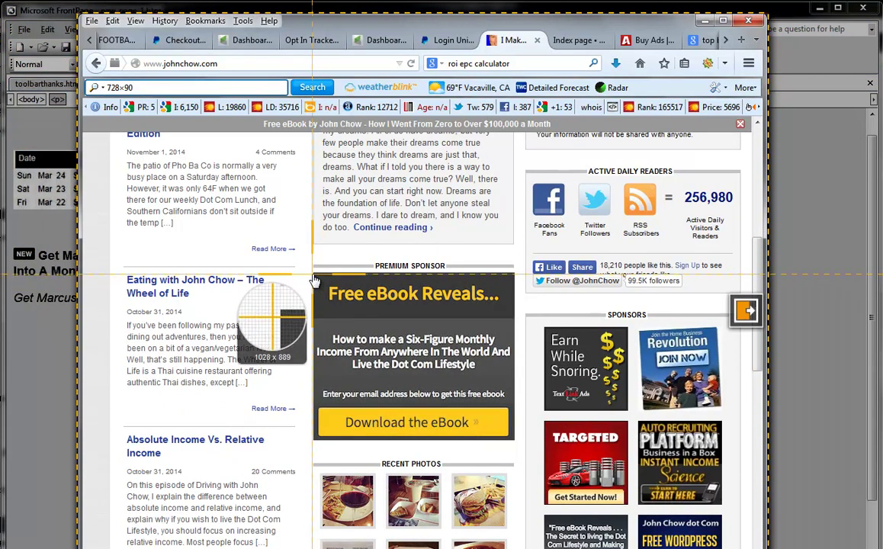
left_click_drag(312, 272, 516, 446)
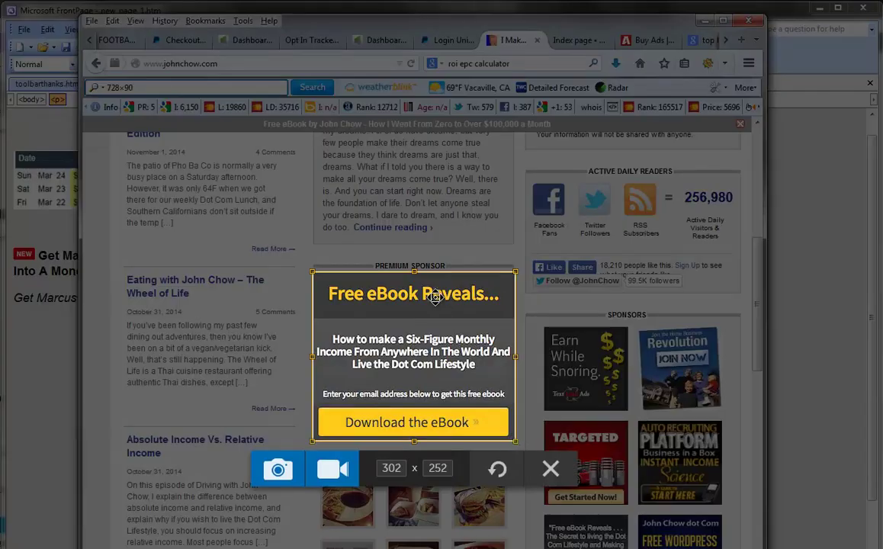
left_click_drag(414, 273, 414, 275)
left_click_drag(312, 356, 312, 357)
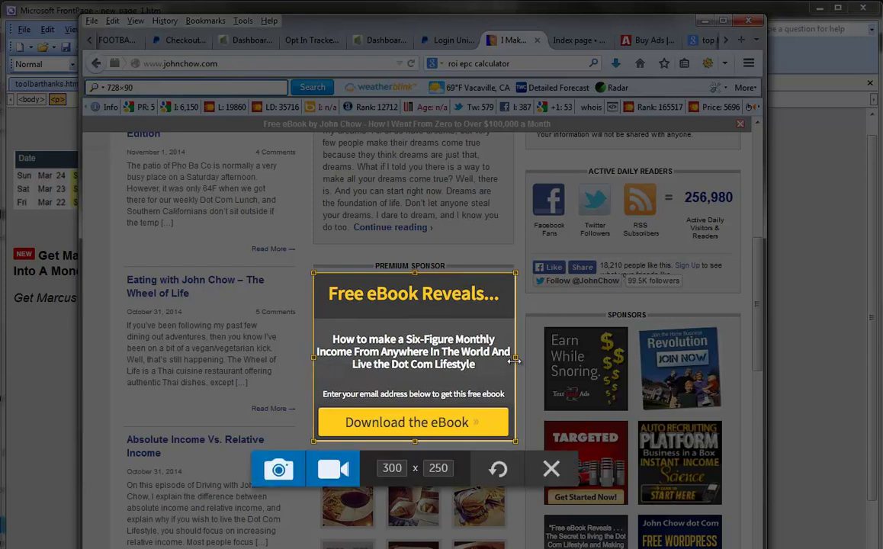
left_click(278, 468)
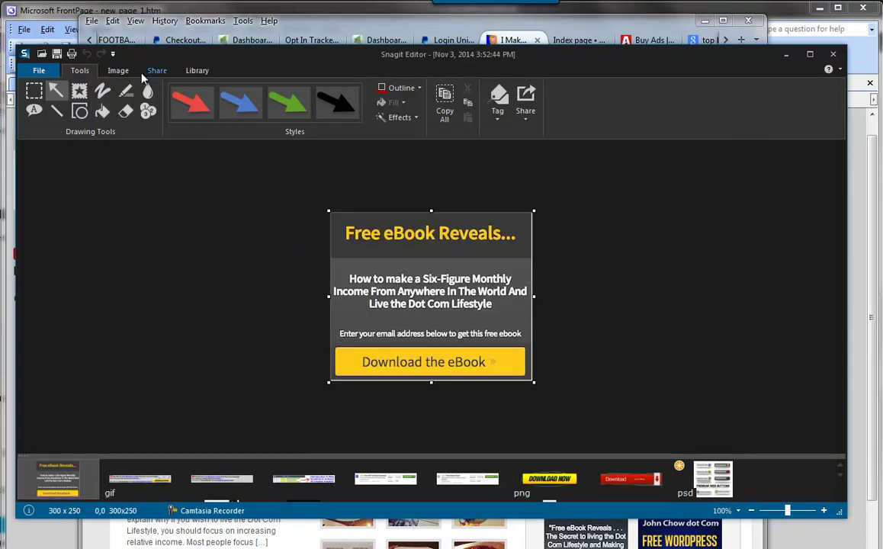
- Copy the captured eBook ad, paste it below the toolbar text in FrontPage, and remove the blank lines above it
left_click(446, 110)
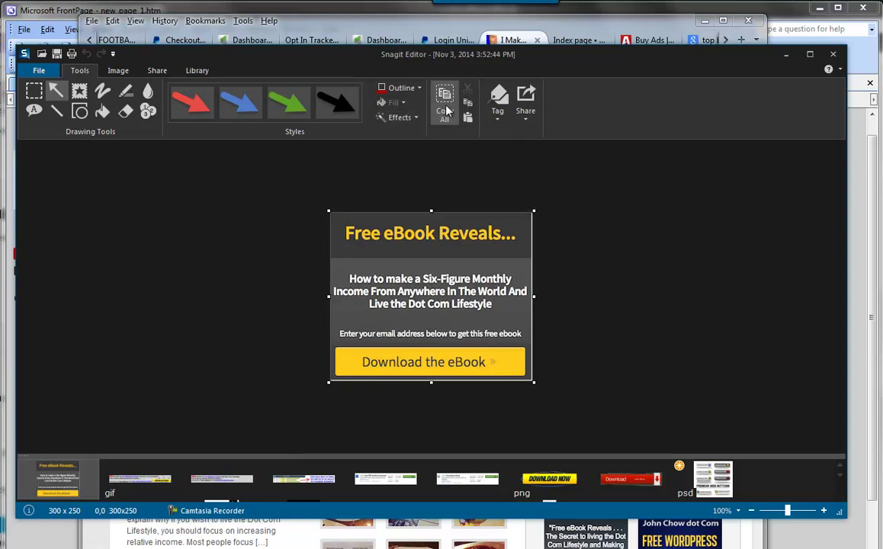
left_click(787, 55)
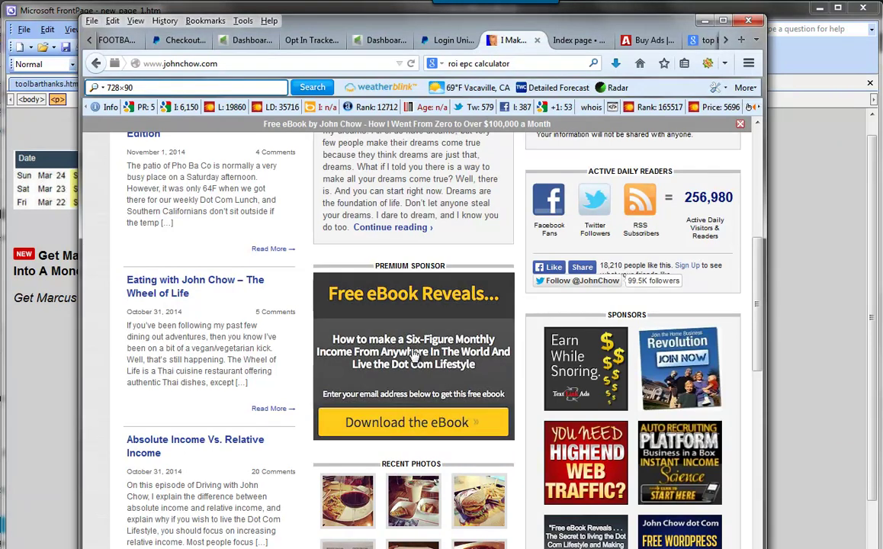
left_click(808, 382)
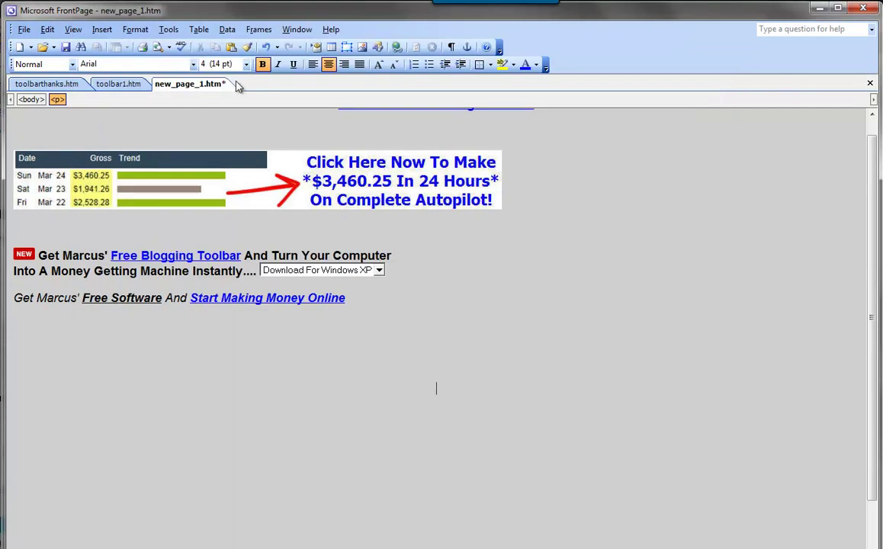
key("ctrl+v")
left_click(528, 370)
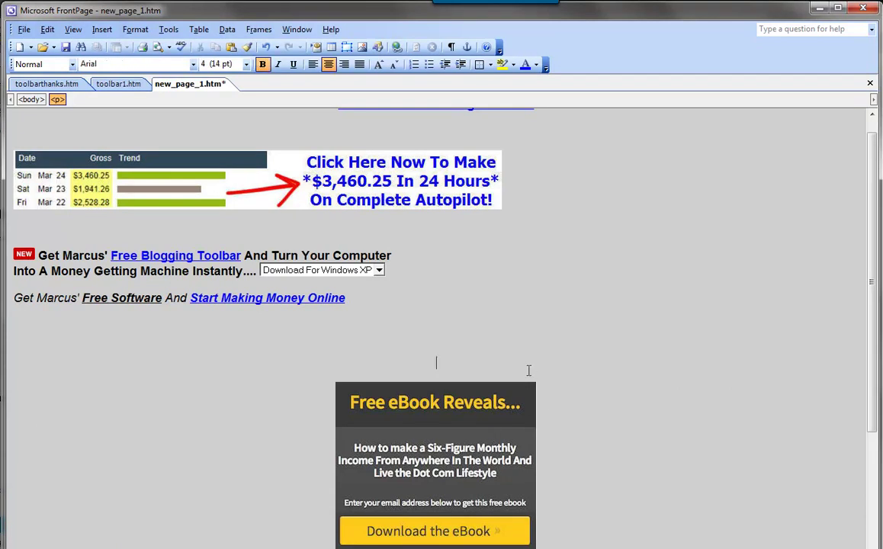
key("Delete")
key("Delete")
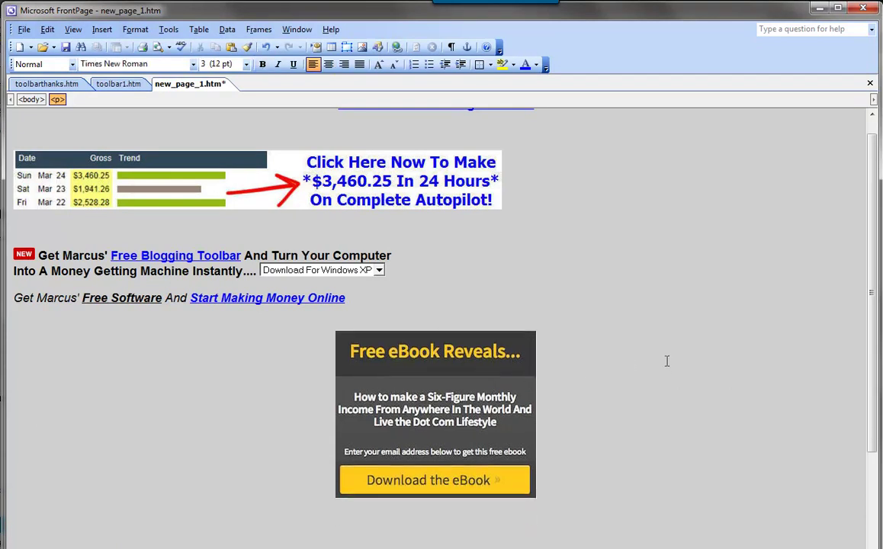
- Set the page's background color to white in the page properties
right_click(672, 296)
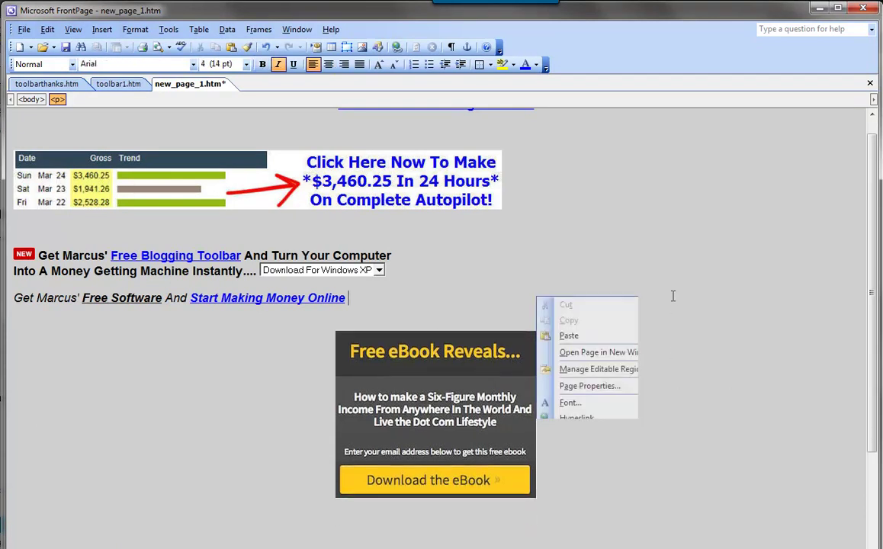
left_click(612, 389)
left_click(346, 190)
left_click(374, 282)
left_click(369, 302)
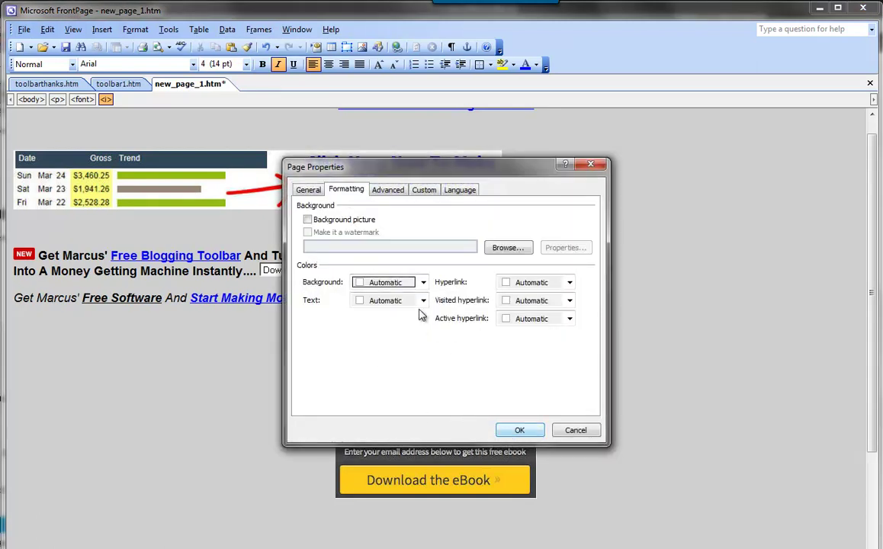
left_click(409, 284)
left_click(374, 325)
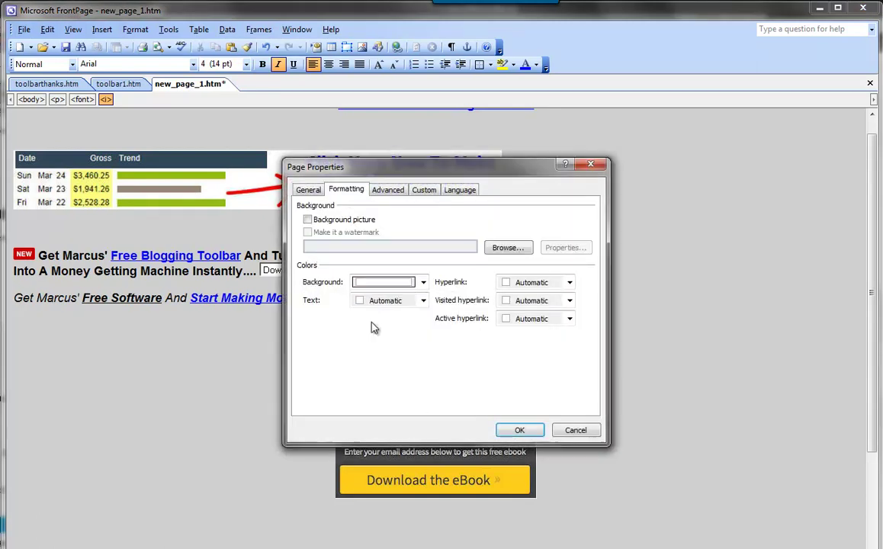
left_click(513, 432)
- Add the headline "Free Seven Day Blog Profits Download" on a new line beneath the eBook ad
left_click(575, 396)
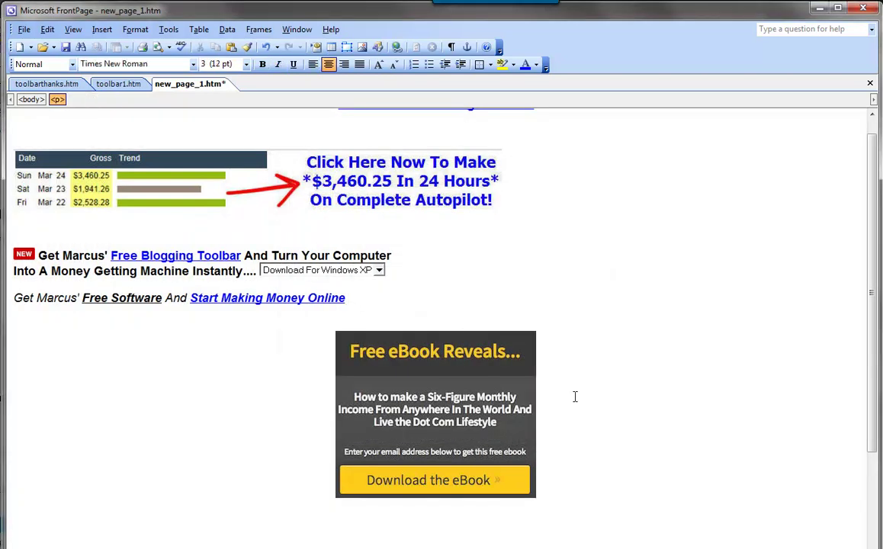
key("Return")
type("Free Software")
key("BackSpace")
key("BackSpace")
key("BackSpace")
key("BackSpace")
key("BackSpace")
key("BackSpace")
key("BackSpace")
key("BackSpace")
key("BackSpace")
type("Seven Day Blog ")
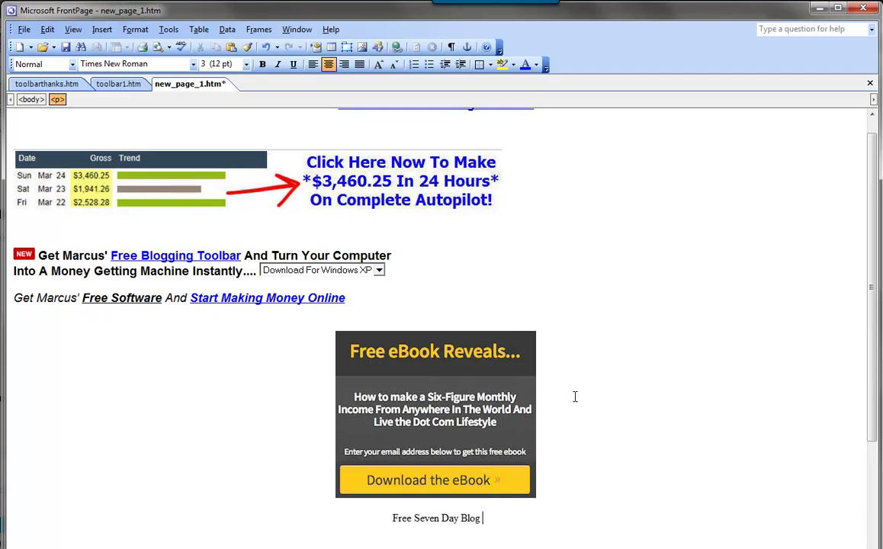
type("Profits Download")
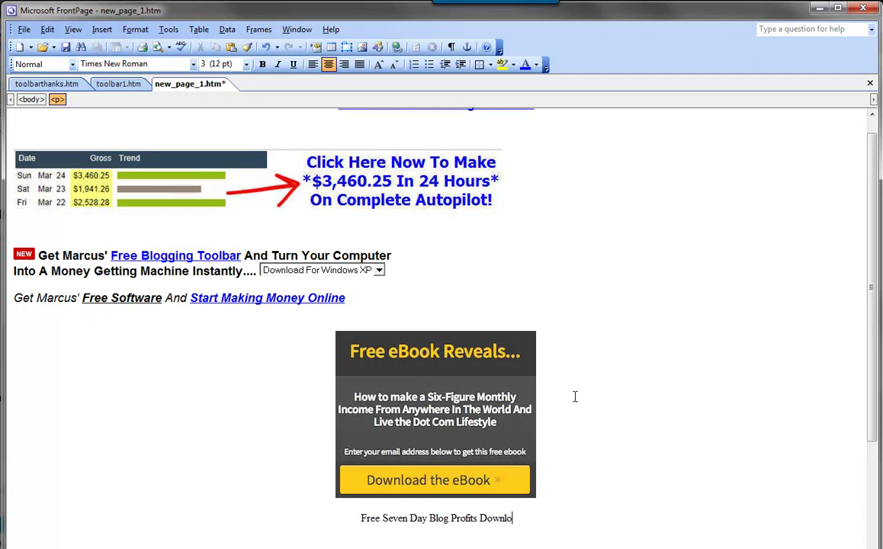
- Format the "Free Seven Day Blog Profits Download" headline as bold Arial
triple_click(493, 518)
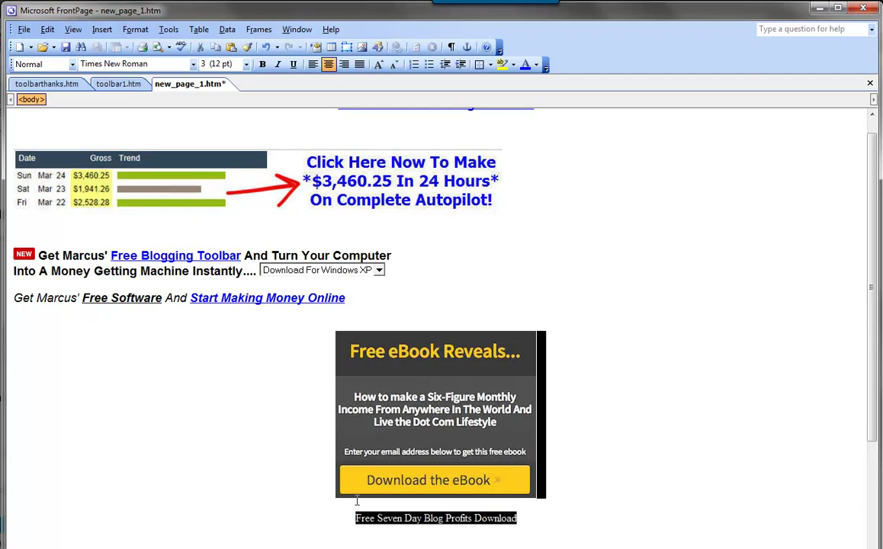
left_click(262, 64)
left_click(193, 64)
scroll(168, 166, "down", 6)
scroll(168, 166, "down", 2)
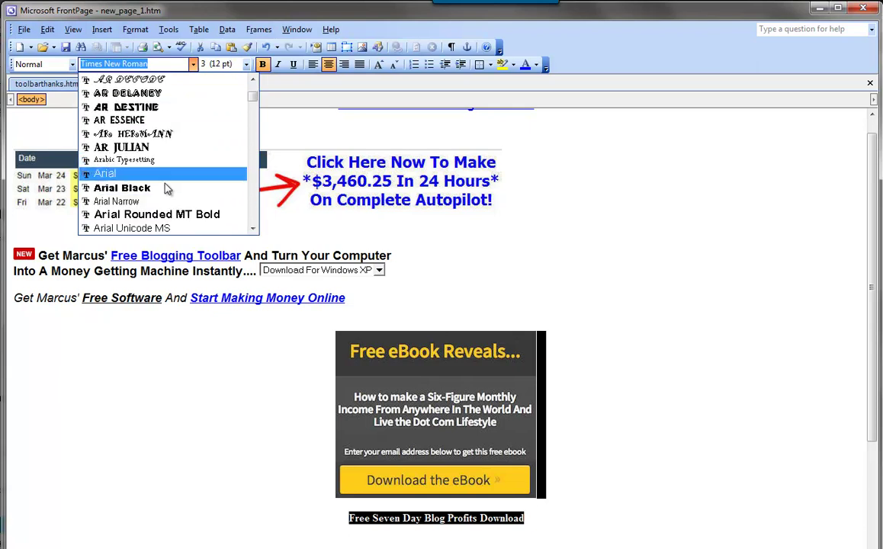
left_click(151, 166)
left_click(546, 519)
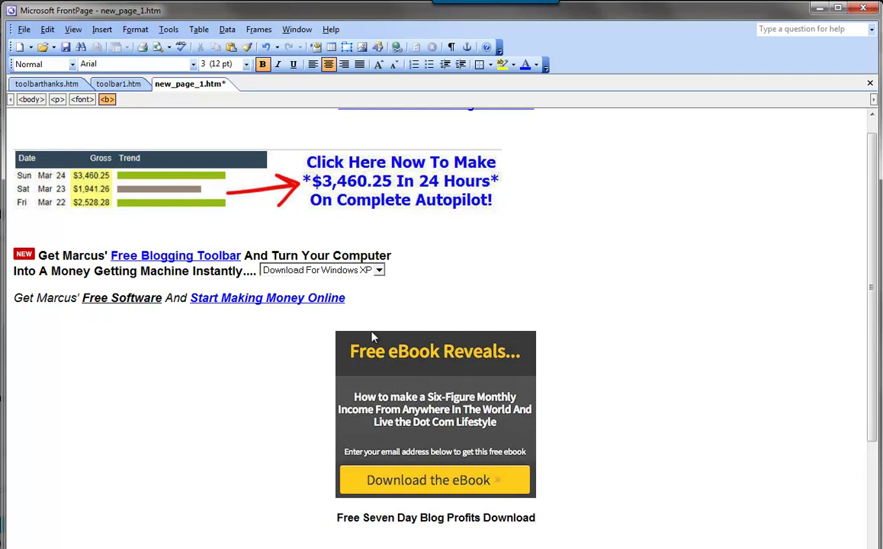
- Copy the two-line "Free Blogging Toolbar" text with its badge and dropdown onto a centered line beneath the "Free Seven Day Blog Profits Download" headline
key("Return")
scroll(347, 319, "down", 2)
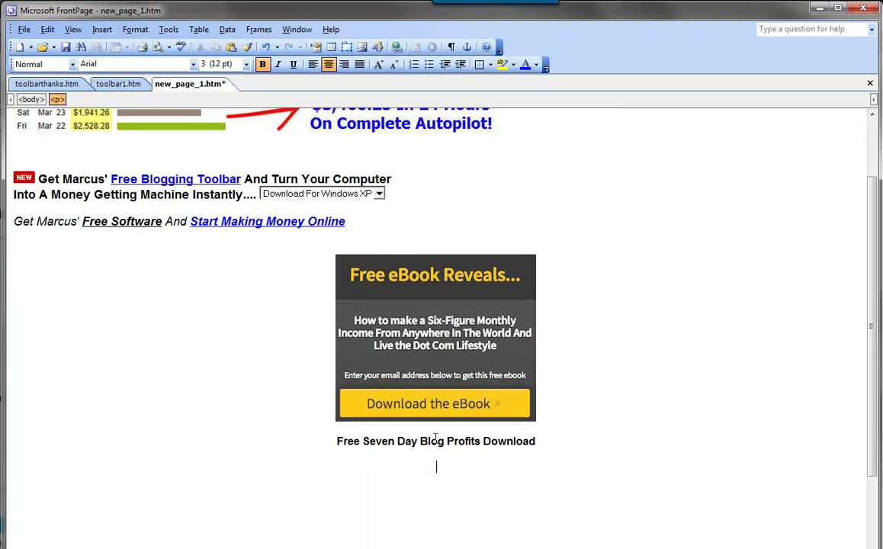
left_click_drag(353, 173, 12, 174)
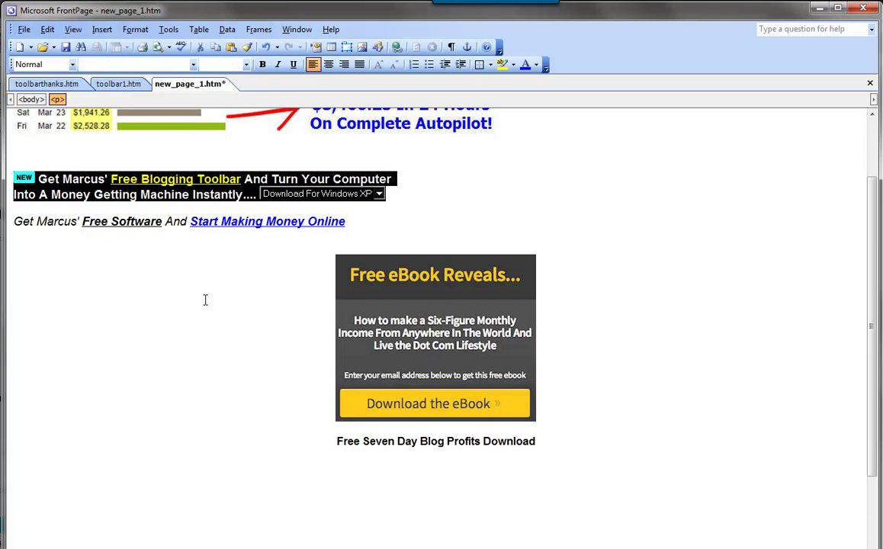
scroll(394, 417, "down", 2)
left_click(448, 394)
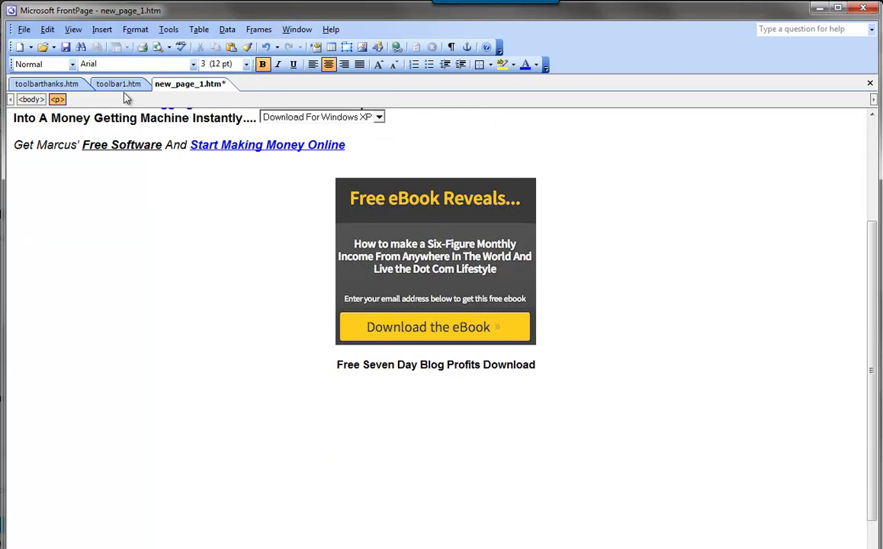
left_click(542, 374)
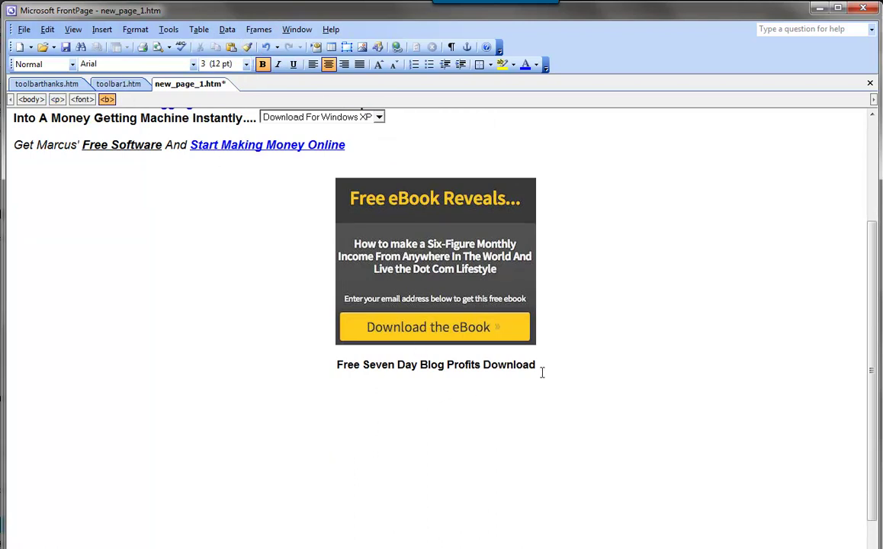
key("Return")
type("Get Marcus' Free Blogging Toolbar And Turn Your Computer Into A Money Getting Machine Instantly....")
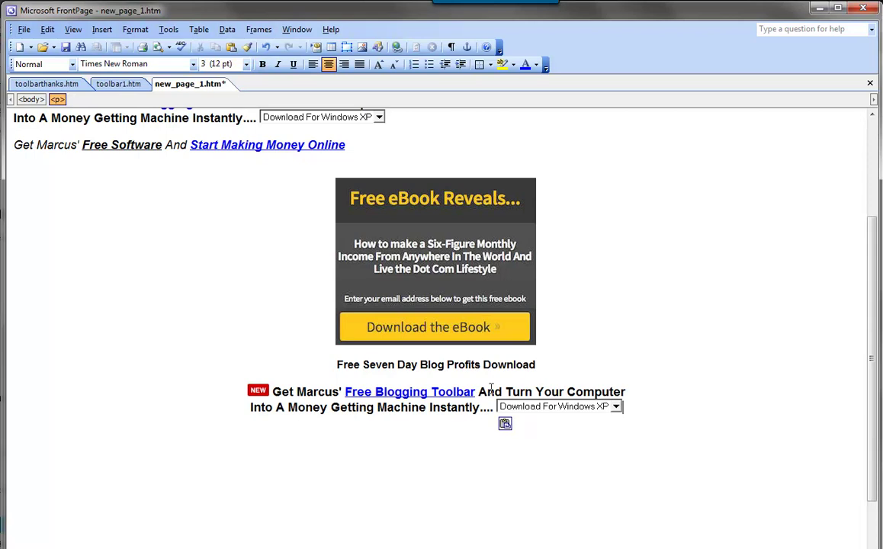
- Insert a line break after "Free Blogging Toolbar" in the centered copy and delete the "Free Seven Day Blog Profits Download" headline above it
left_click(475, 392)
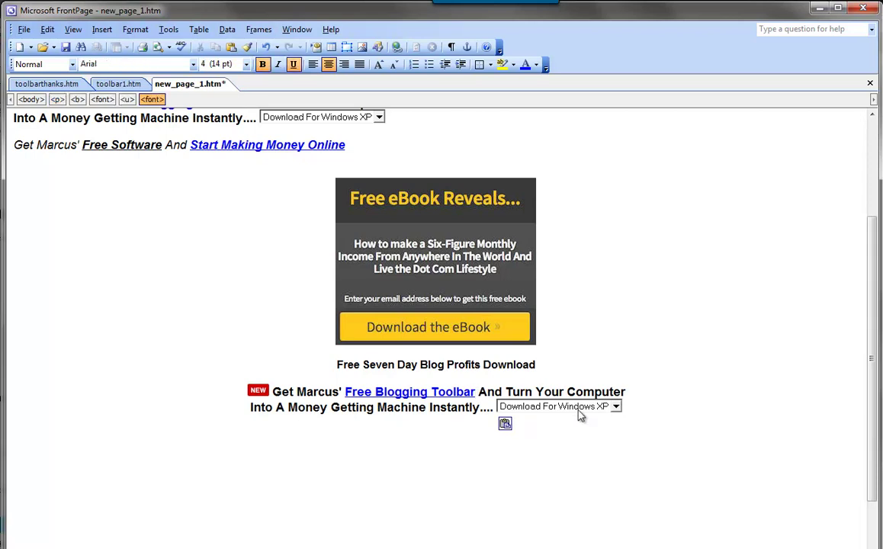
key("shift+Return")
left_click_drag(536, 365, 332, 365)
key("Delete")
key("Delete")
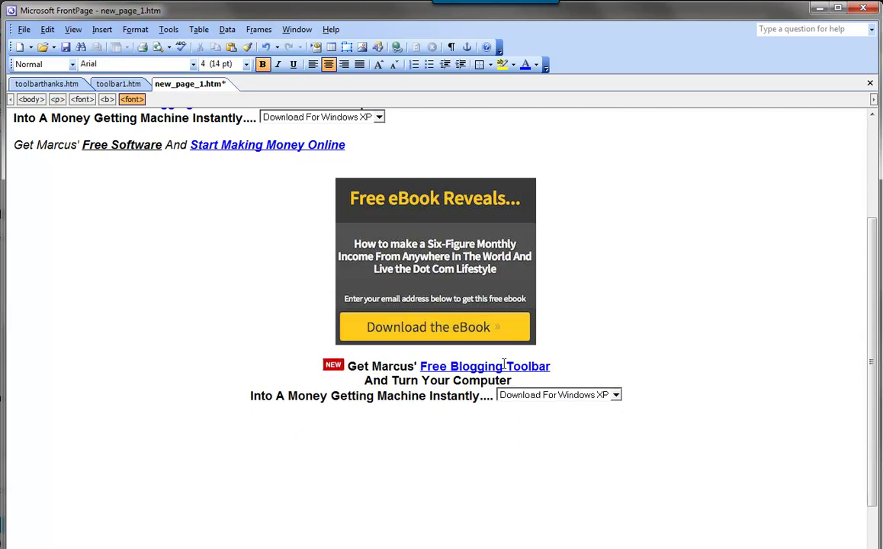
- Rebreak the centered toolbar text so "Getting Machine Instantly...." starts the third line and the download dropdown sits in its own paragraph
left_click(504, 366)
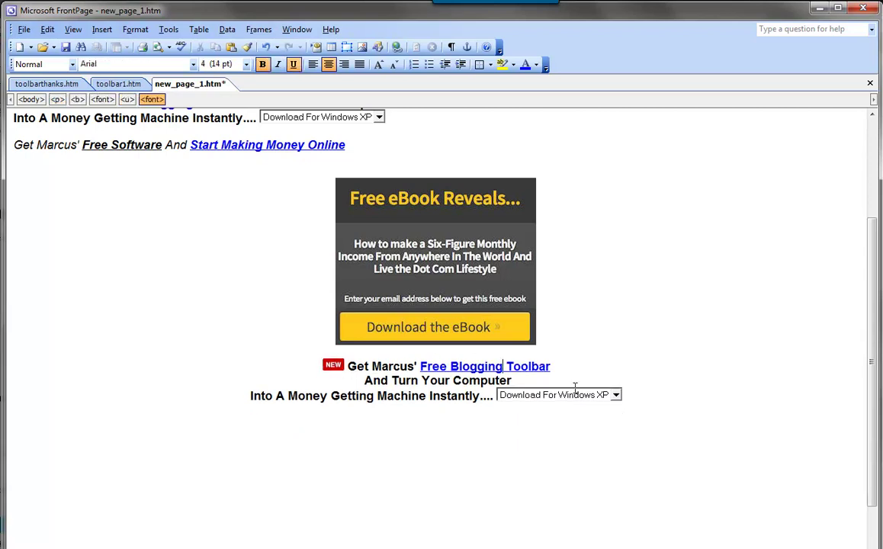
left_click(534, 378)
key("Delete")
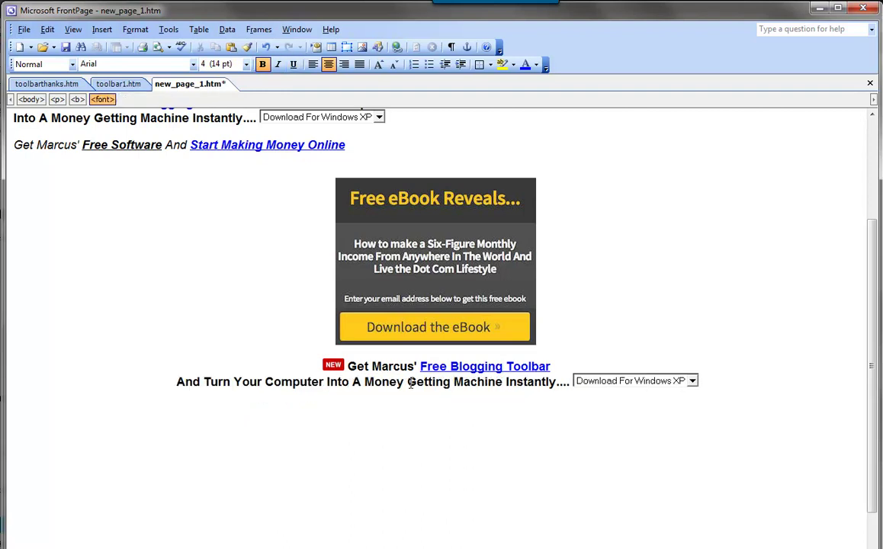
key("shift+Return")
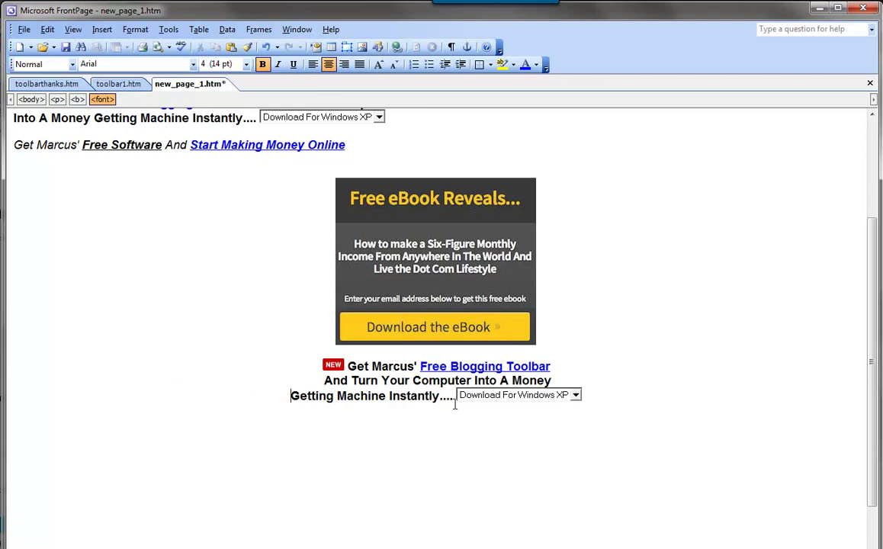
left_click_drag(456, 403, 325, 378)
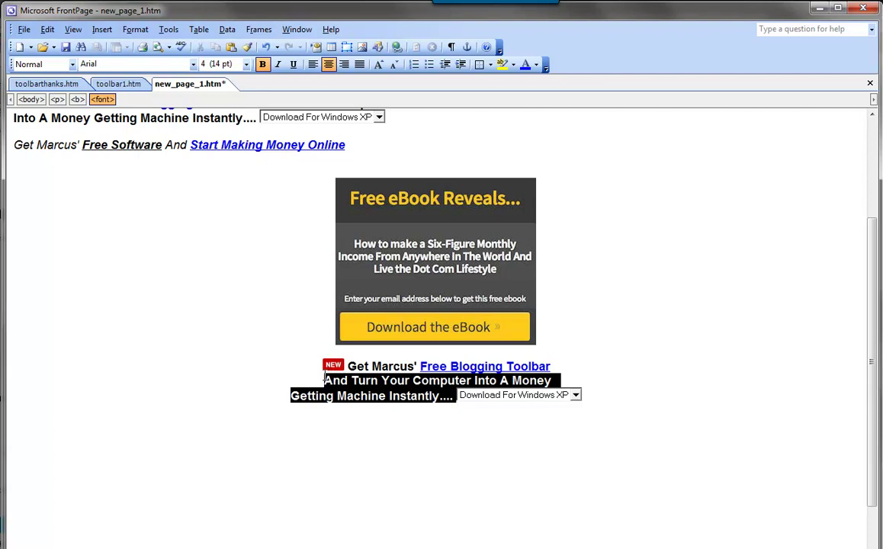
left_click(455, 397)
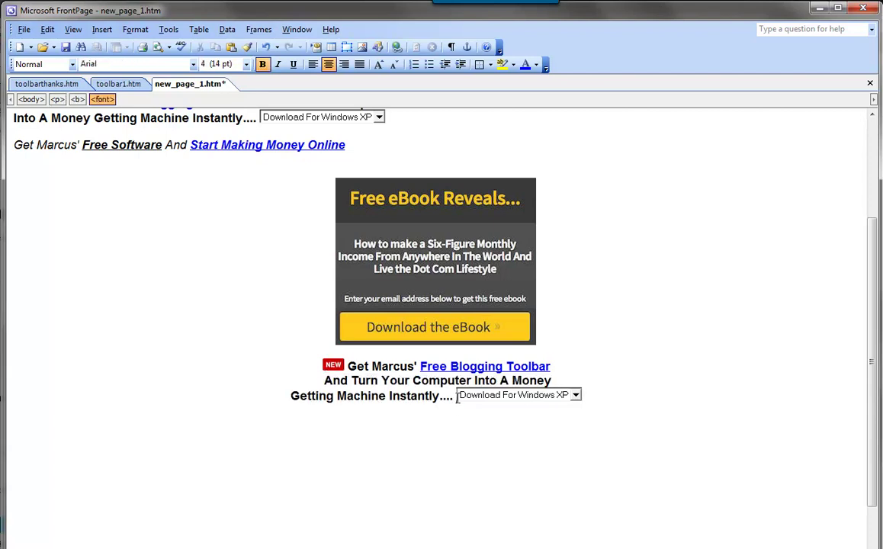
key("Return")
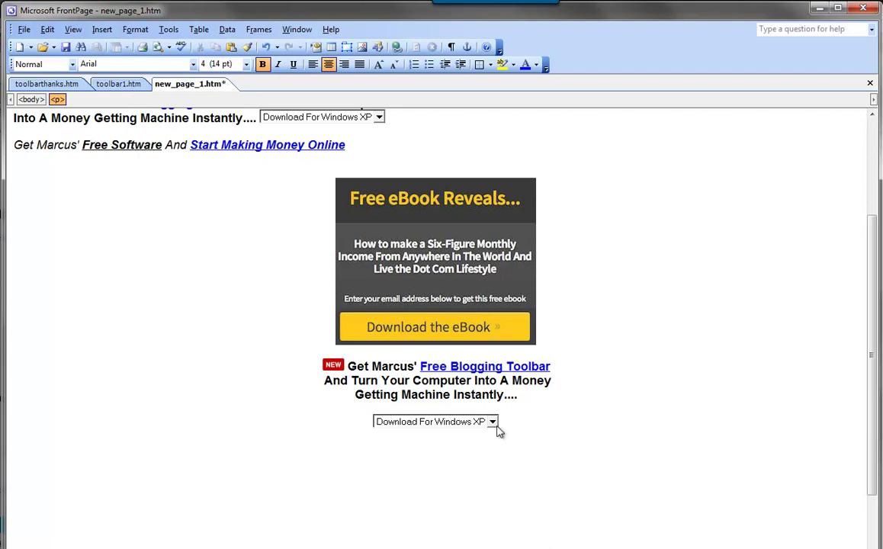
- Try placing the NEW badge before "Getting Machine Instantly....", then return it to the start of the first line with its space
scroll(375, 350, "up", 2)
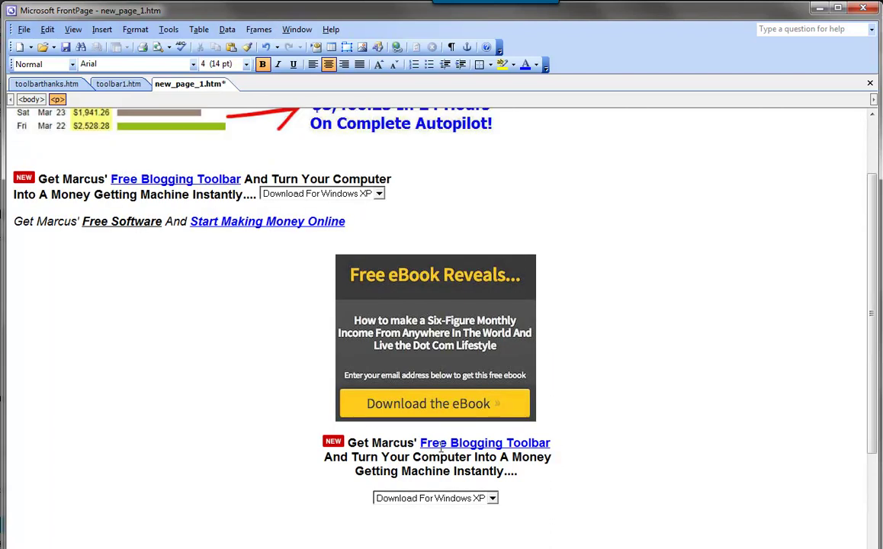
left_click(339, 446)
left_click_drag(340, 446, 345, 465)
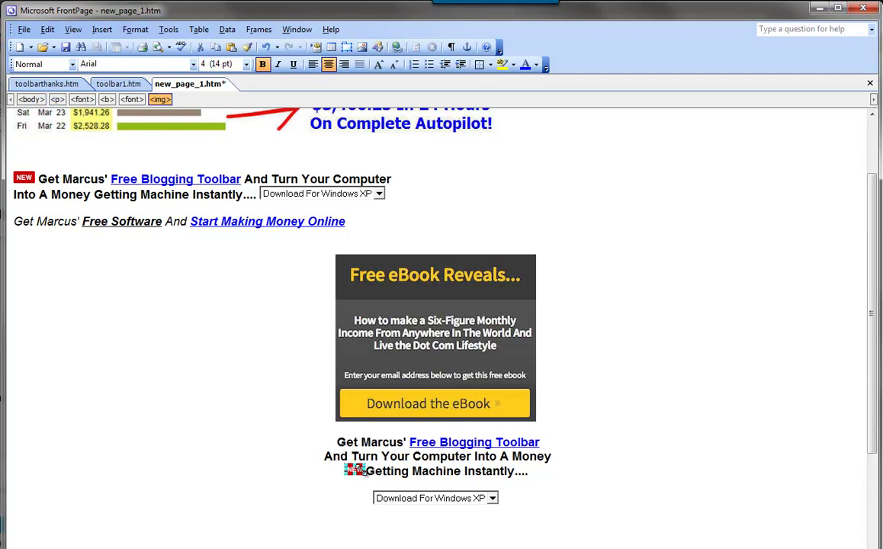
left_click_drag(341, 452, 338, 448)
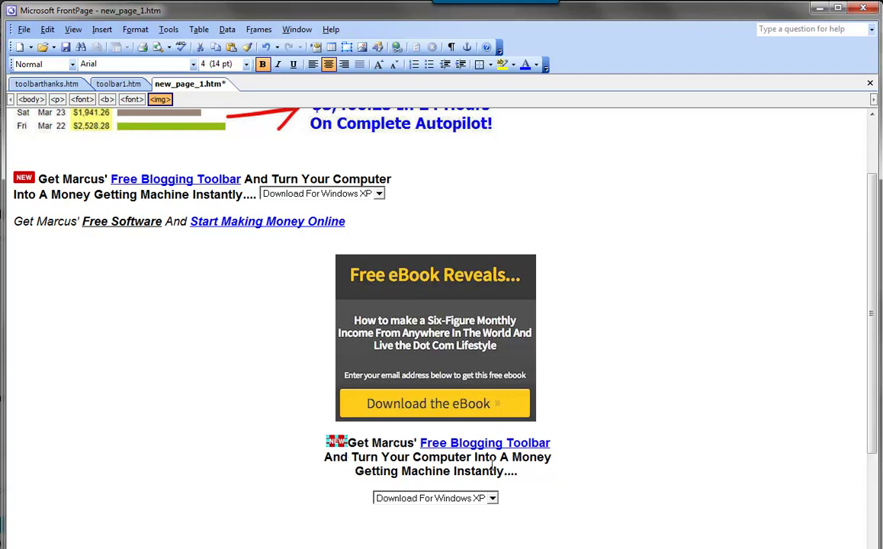
left_click(539, 477)
left_click(348, 440)
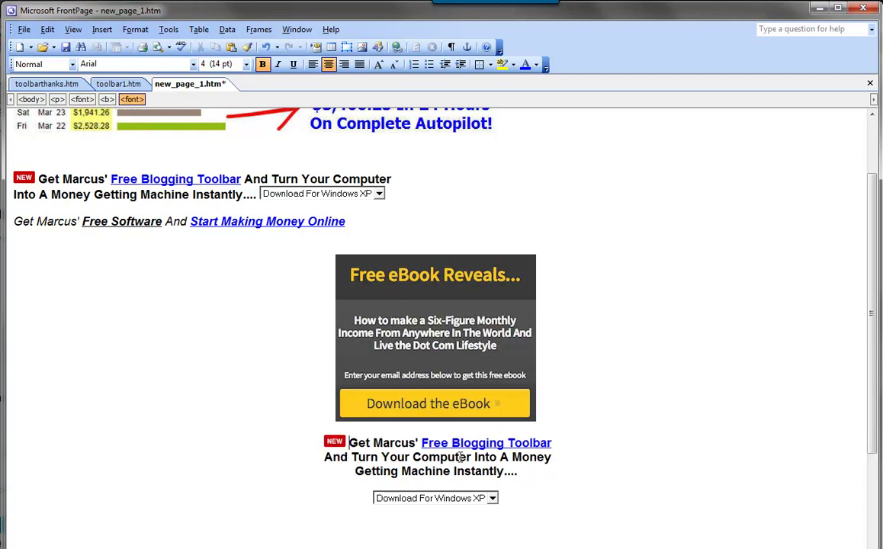
- Duplicate the NEW badge at the end of the centered "Free Blogging Toolbar" line
left_click(340, 446)
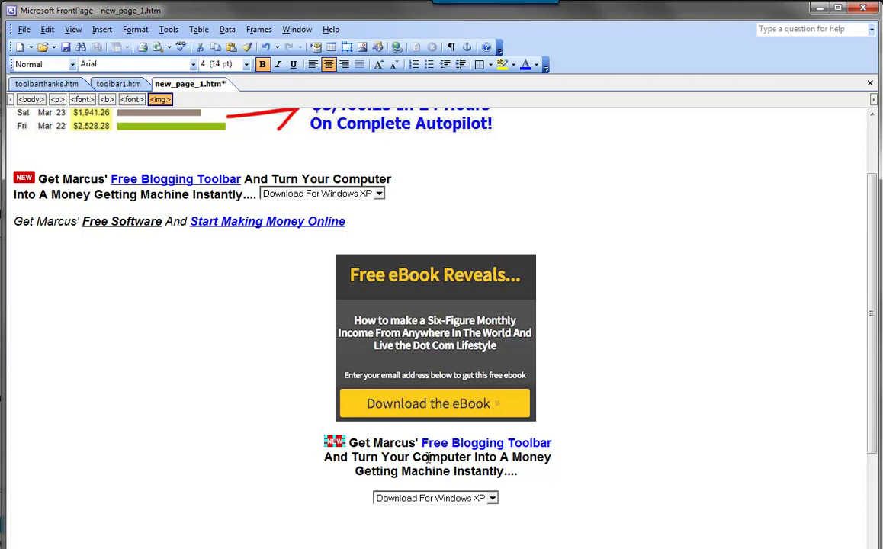
left_click(562, 450)
key("ctrl+v")
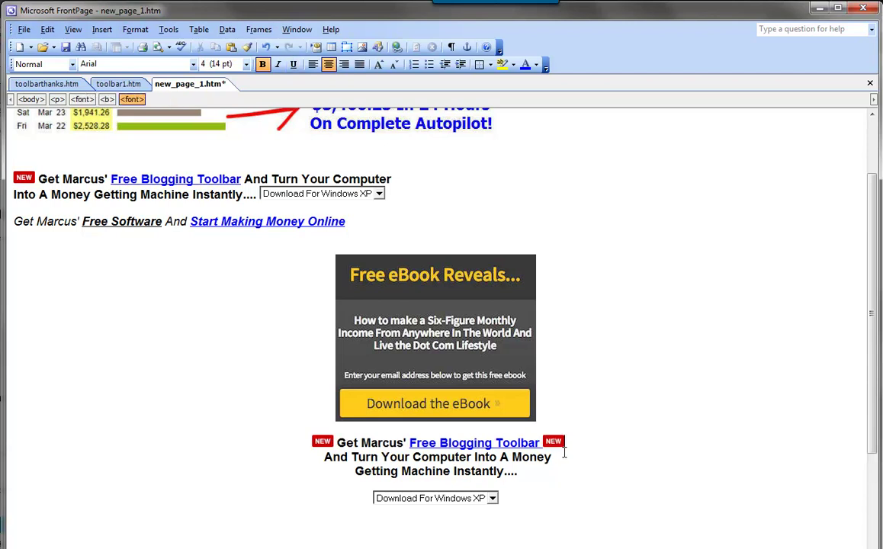
- Reduce the centered three-line toolbar text to size 3 (12 pt)
left_click_drag(532, 478, 335, 442)
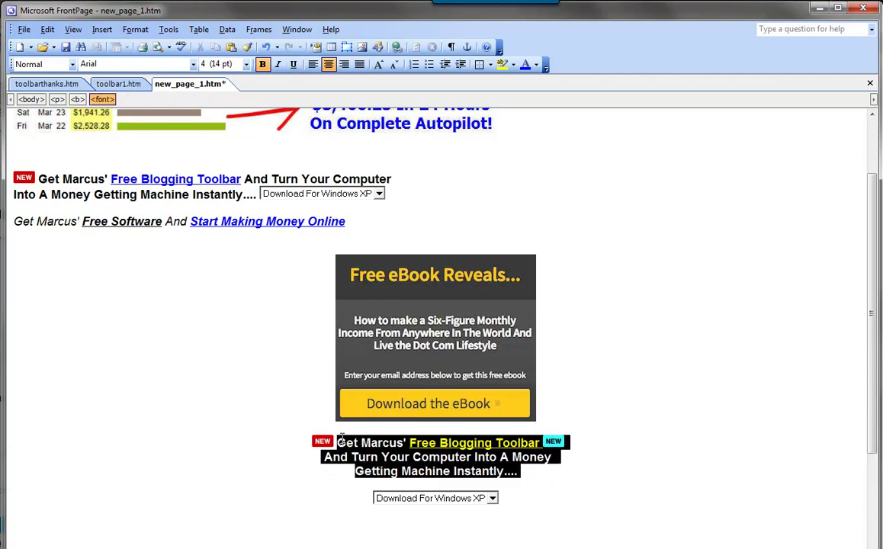
key("ctrl+shift+comma")
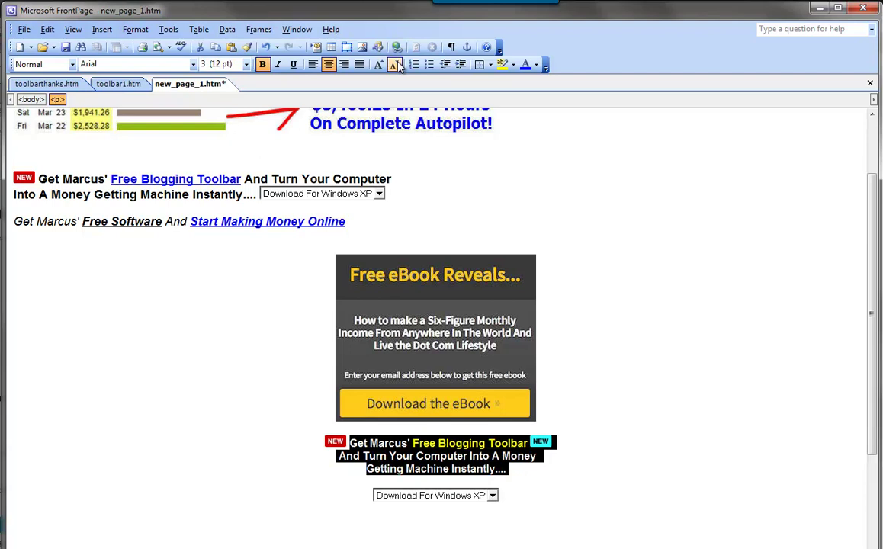
left_click(602, 389)
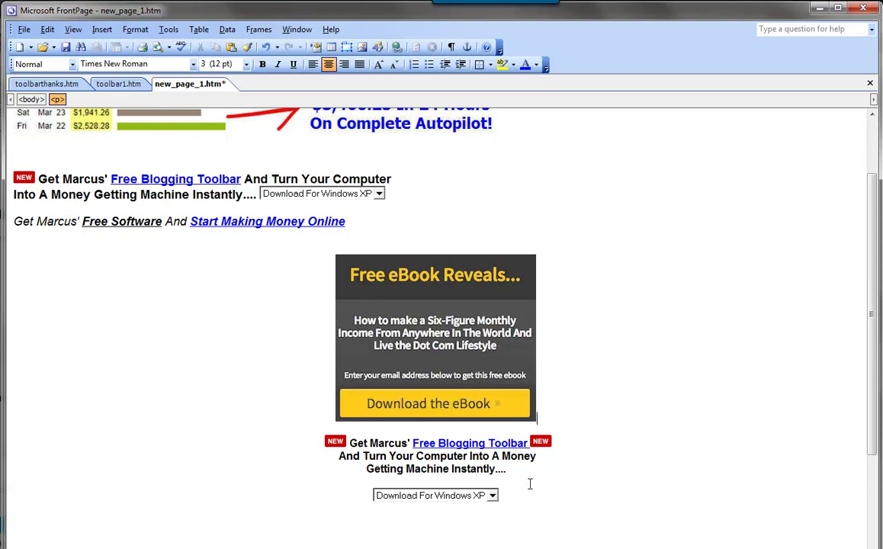
- Add blank lines below the centered download dropdown and paste a copy of the italic "Free Software And Start Making Money Online" line there
scroll(530, 484, "down", 1)
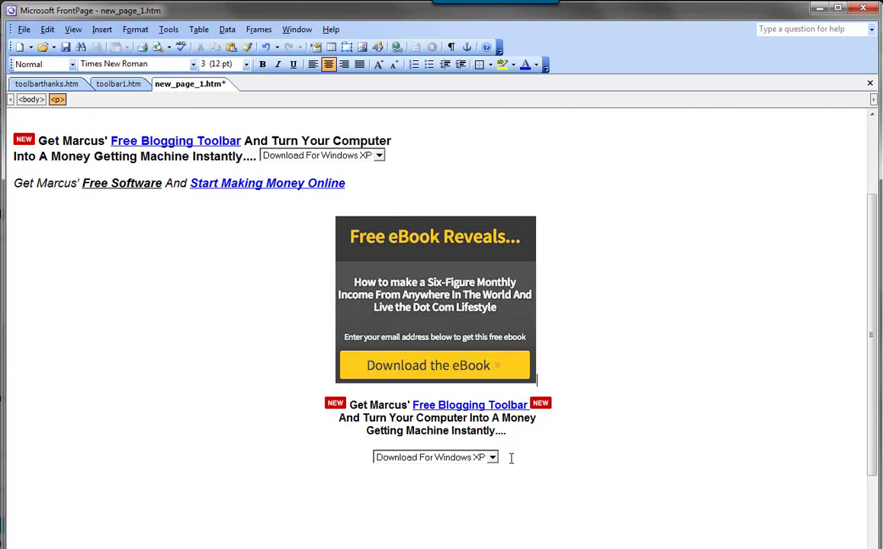
left_click(512, 462)
key("Return")
key("Return")
key("Return")
key("BackSpace")
left_click_drag(349, 183, 19, 180)
key("ctrl+c")
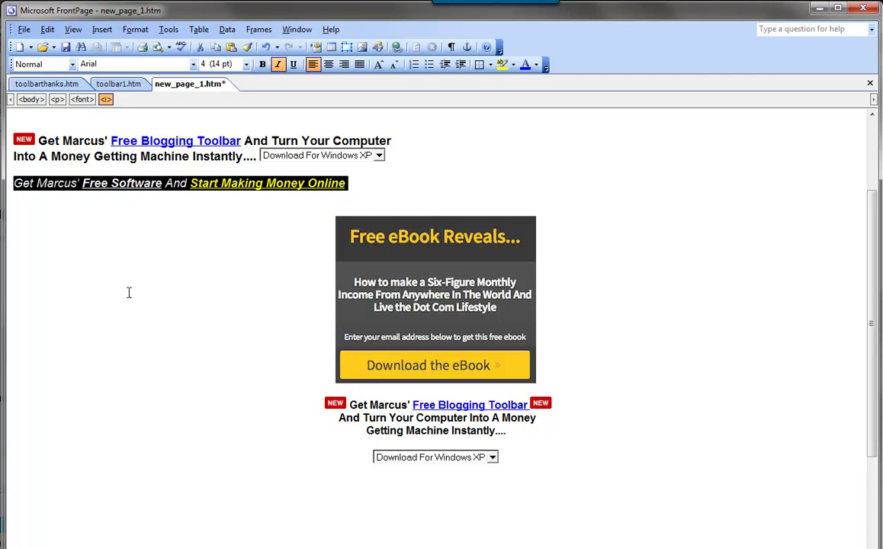
left_click(433, 505)
key("ctrl+v")
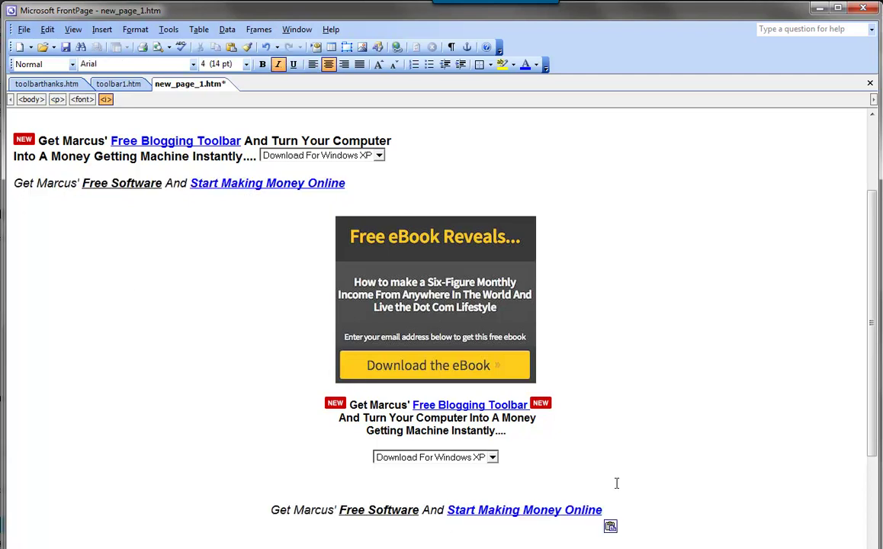
- Break the pasted italic line so "Start Making Money Online" sits on its own line
left_click(447, 509)
key("shift+Return")
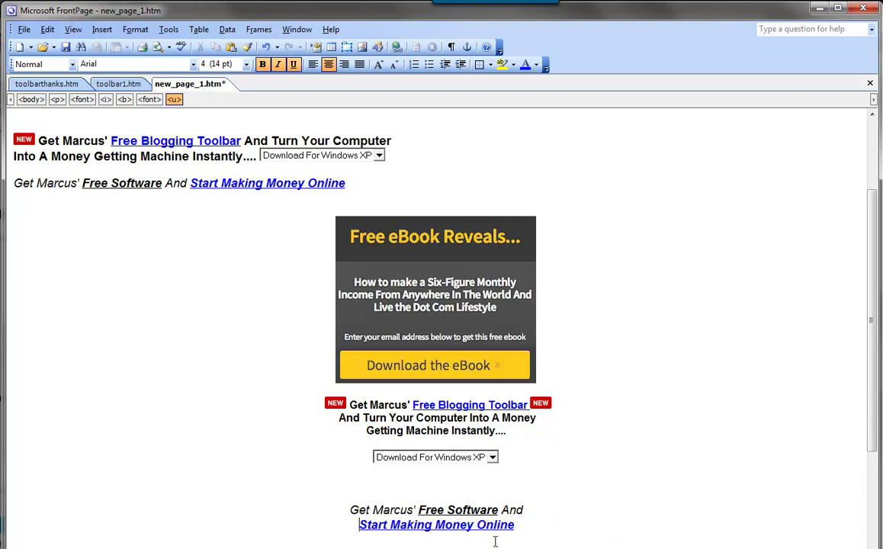
left_click(499, 498)
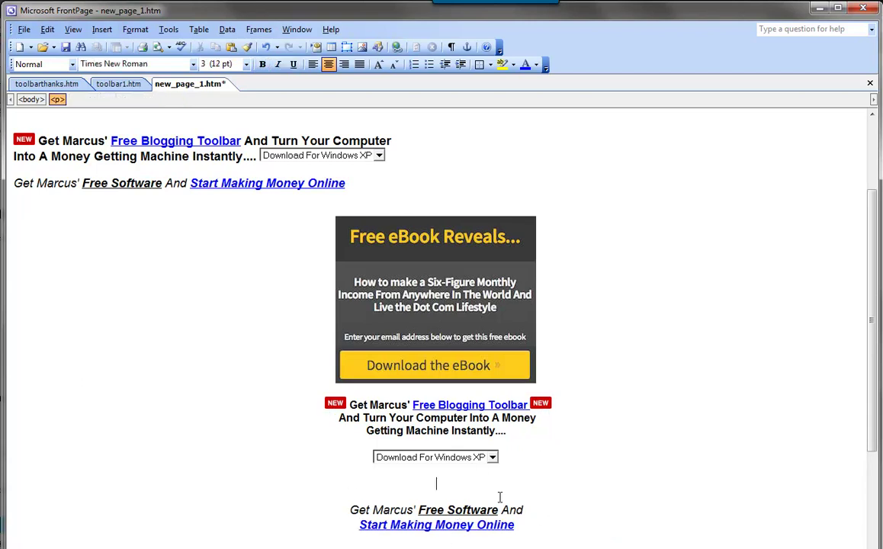
- Add the line "Marcus Has Been Marketing Online Since July 2000" in a new paragraph below "Start Making Money Online"
left_click(538, 527)
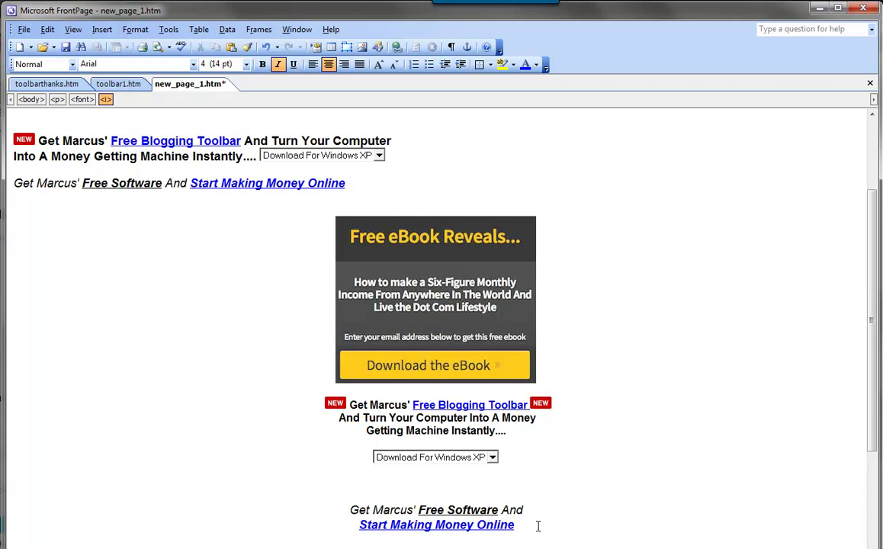
key("Return")
type("Ma")
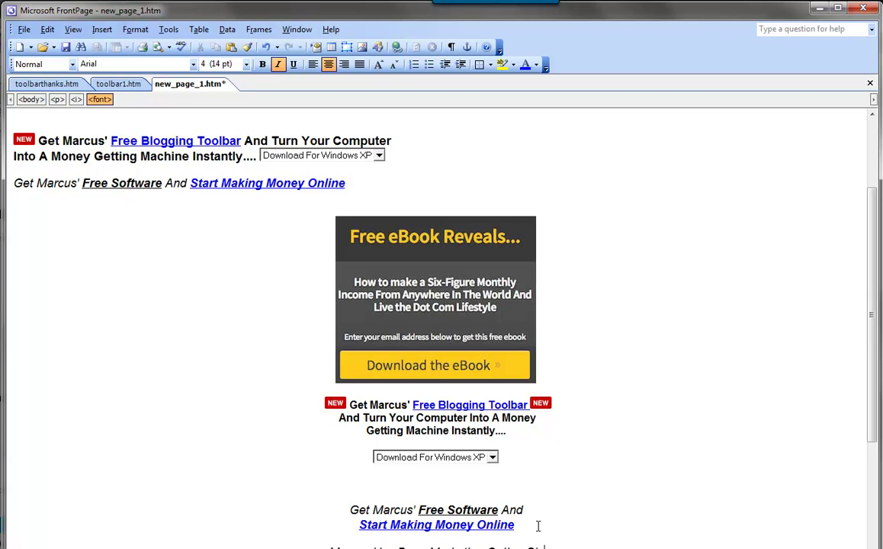
type("mple")
type("s")
type("009")
scroll(671, 504, "down", 1)
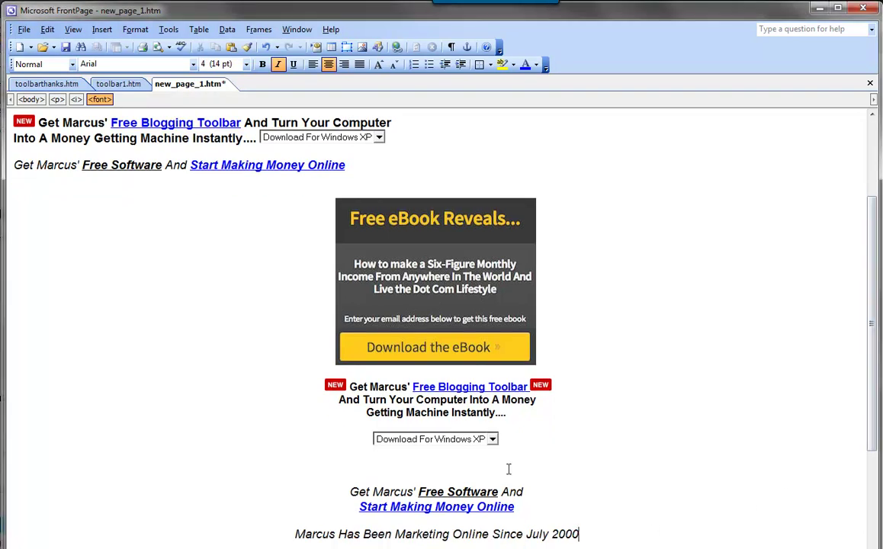
- Reduce the "Marketing Online Since July 2000" line to size 2 (10 pt)
left_click_drag(580, 534, 297, 534)
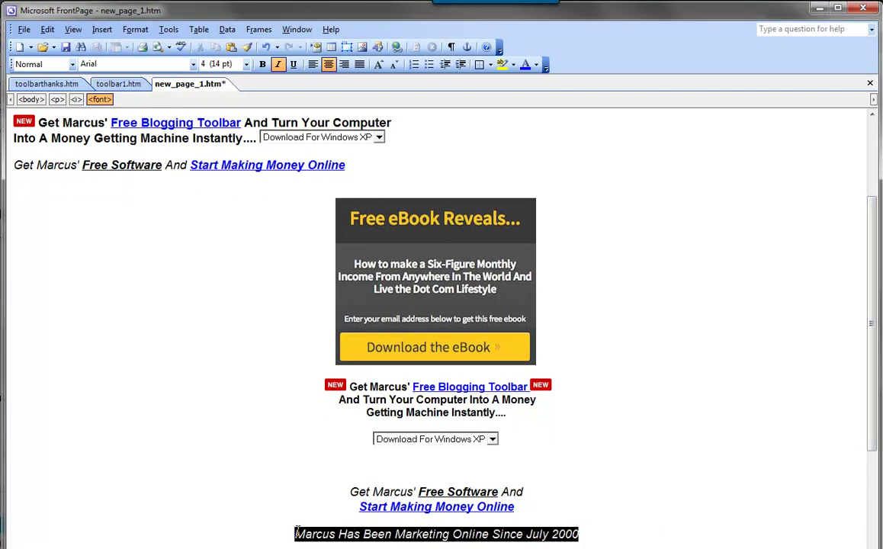
left_click(394, 65)
left_click(394, 65)
left_click(395, 65)
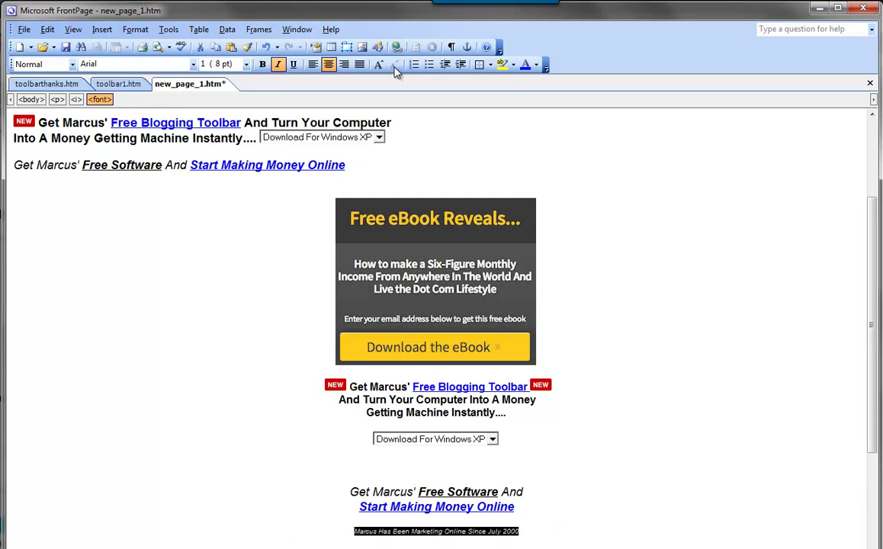
left_click(379, 64)
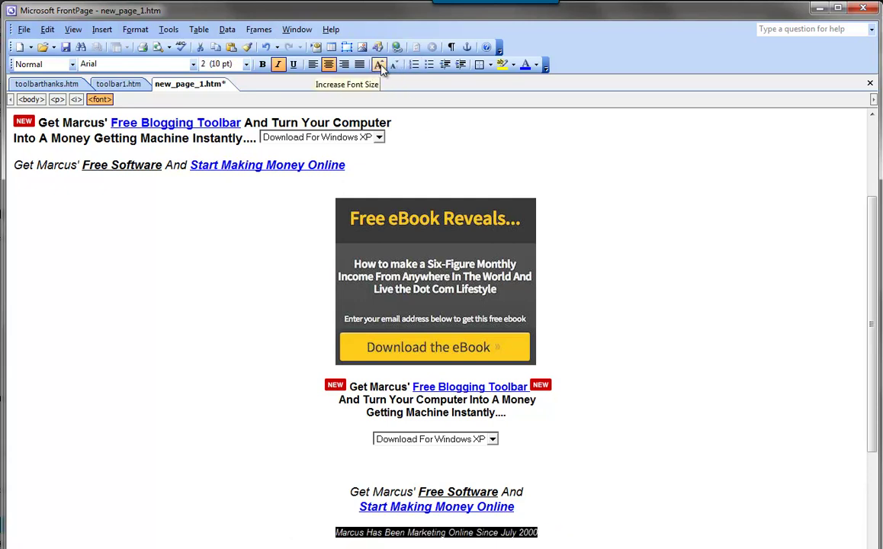
left_click(601, 422)
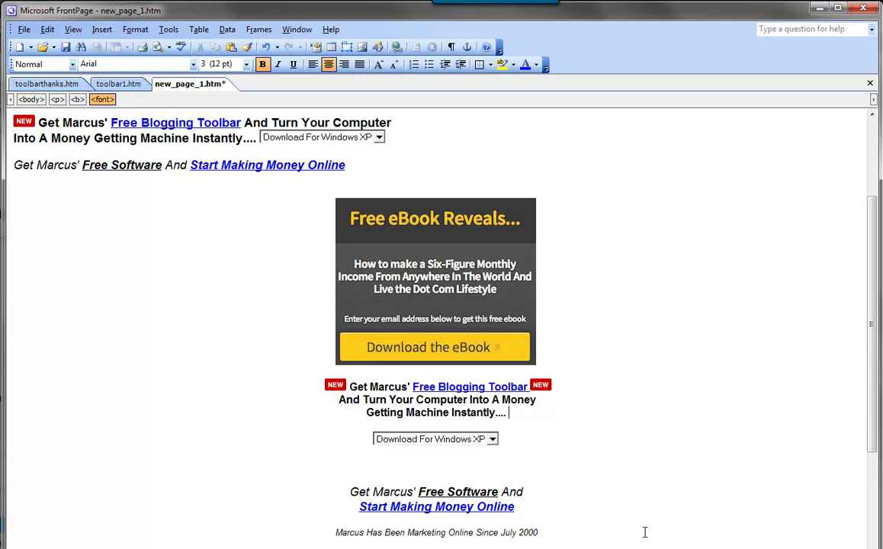
left_click(589, 489)
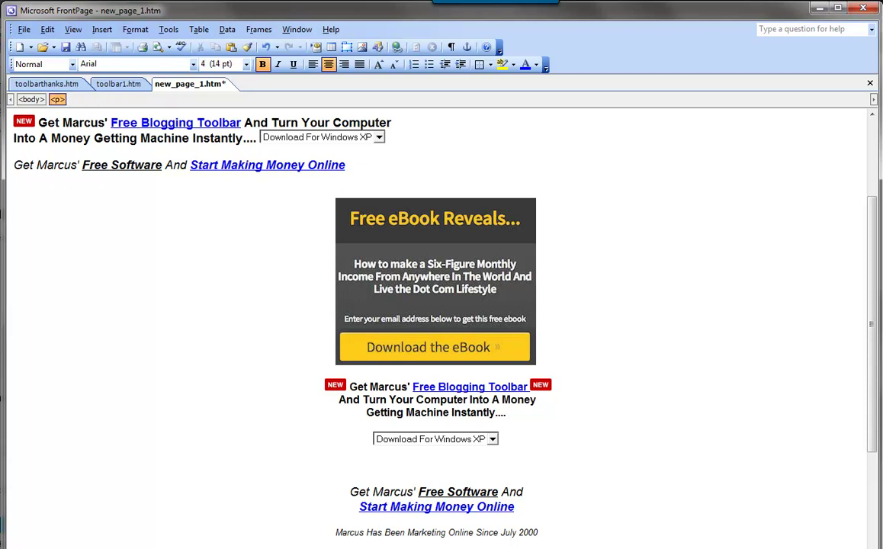
- Capture the centered toolbar and free-software ad beneath the eBook banner with Snagit, trimming the region to 339 x 250 pixels
key("Print")
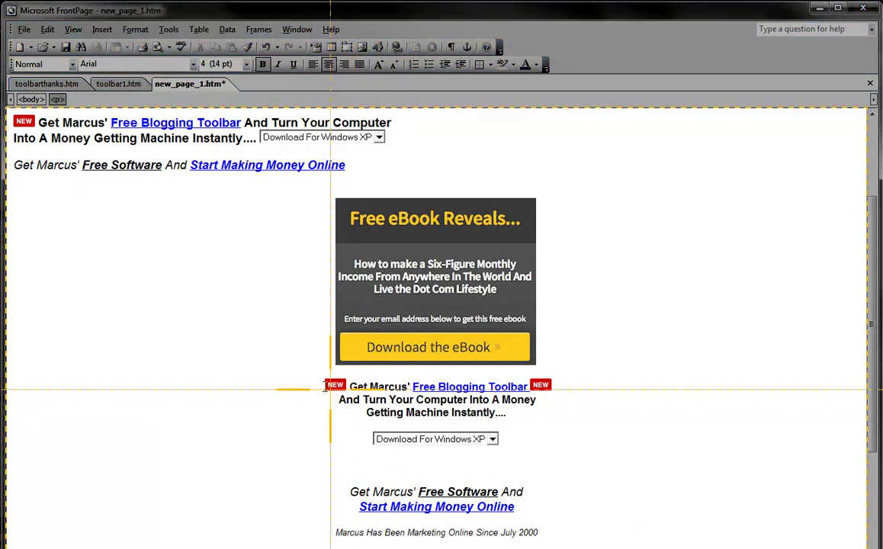
left_click_drag(323, 377, 553, 543)
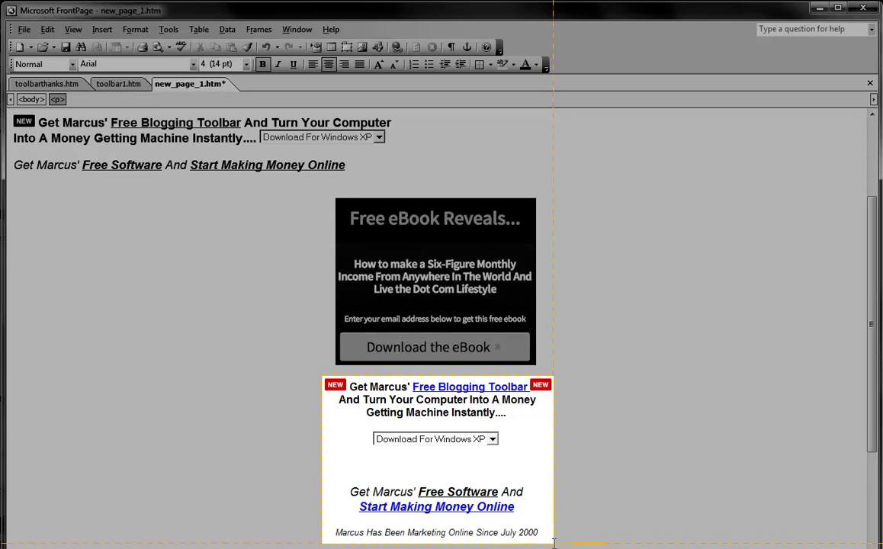
left_click_drag(554, 542, 556, 544)
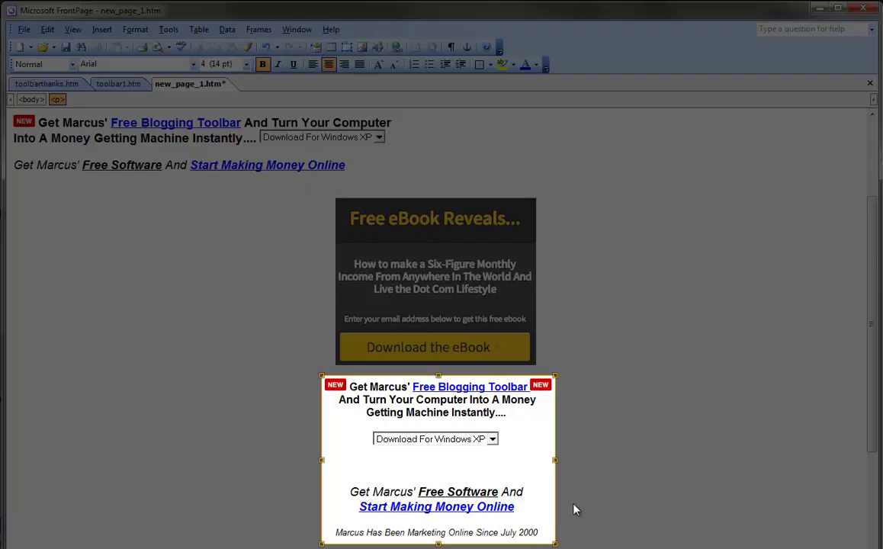
left_click_drag(322, 460, 325, 460)
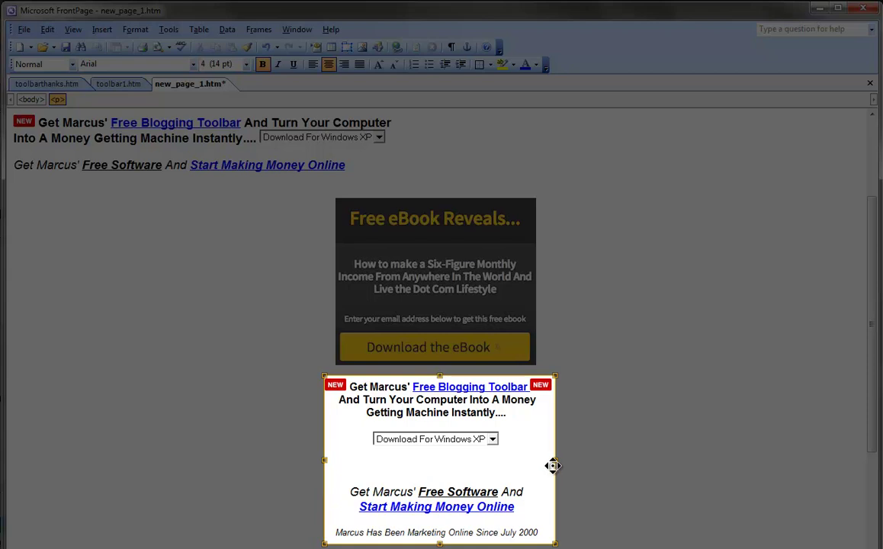
left_click_drag(554, 461, 550, 461)
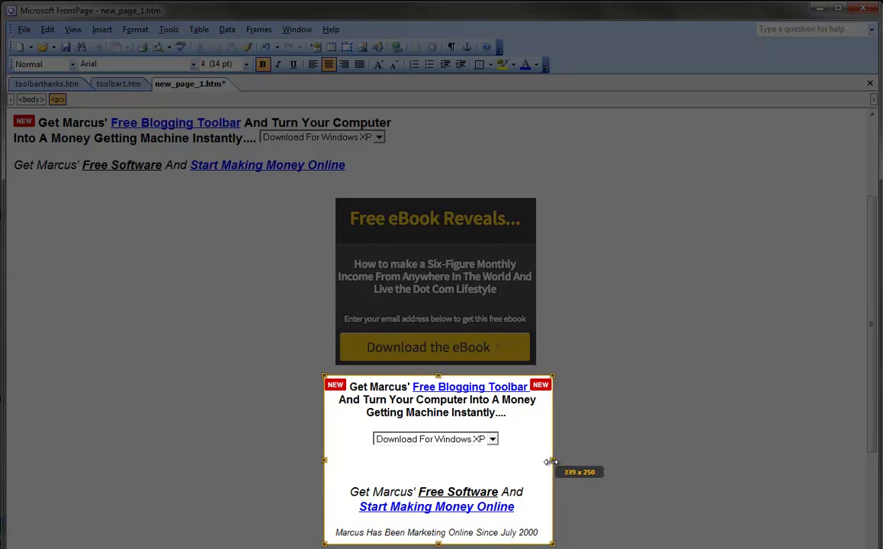
key("Return")
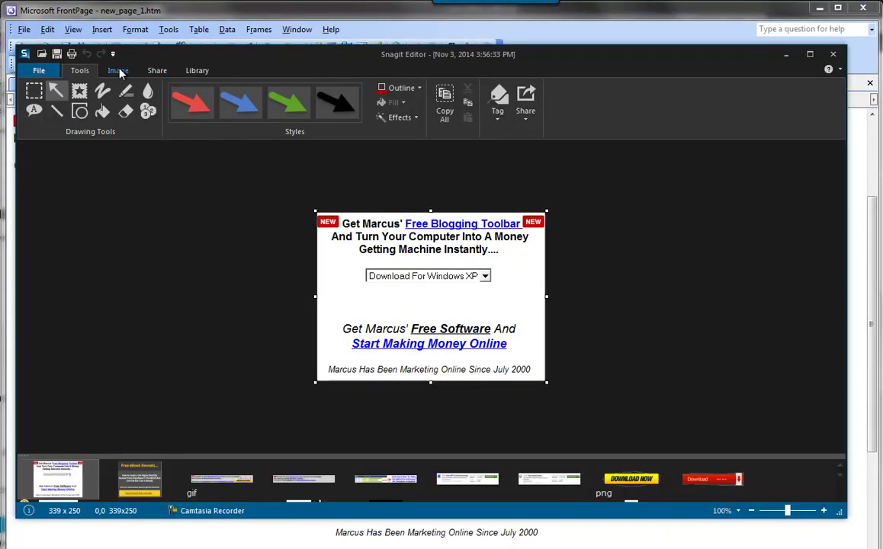
- Open the captured image's resize settings, keep the units in percent and try a width of 75 percent
left_click(120, 73)
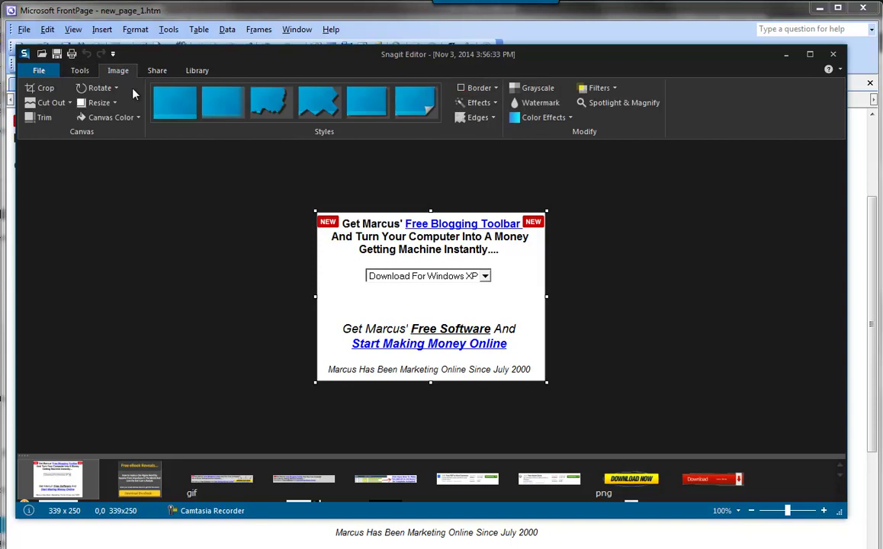
left_click(76, 70)
left_click(112, 70)
left_click(99, 102)
left_click(110, 120)
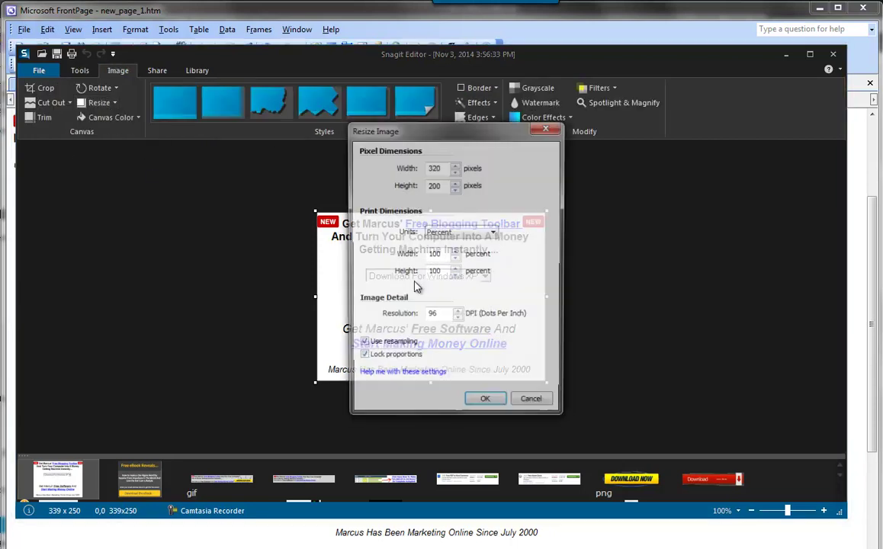
left_click(468, 235)
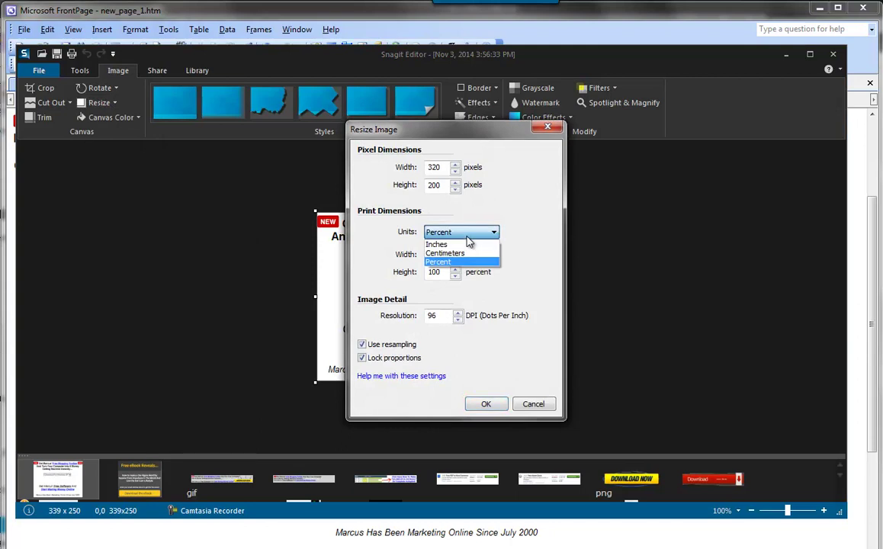
left_click(446, 261)
left_click_drag(445, 255, 403, 257)
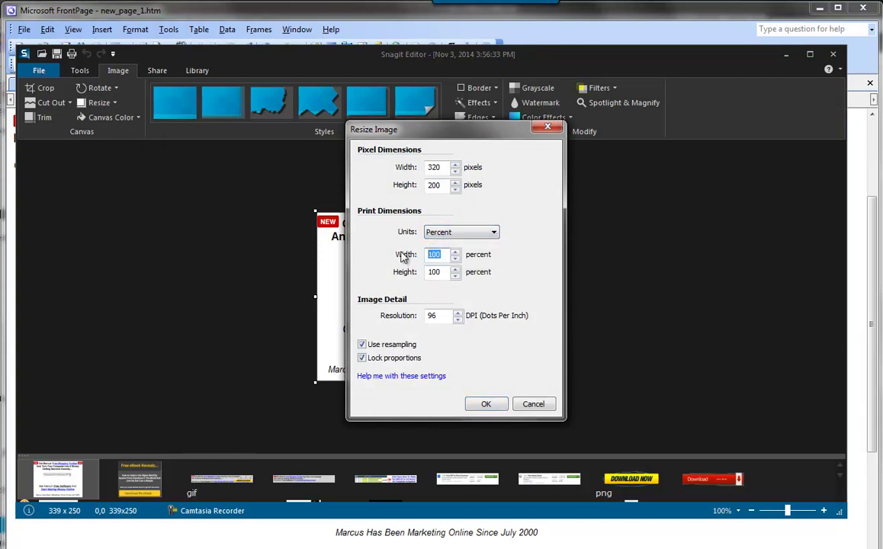
type("75")
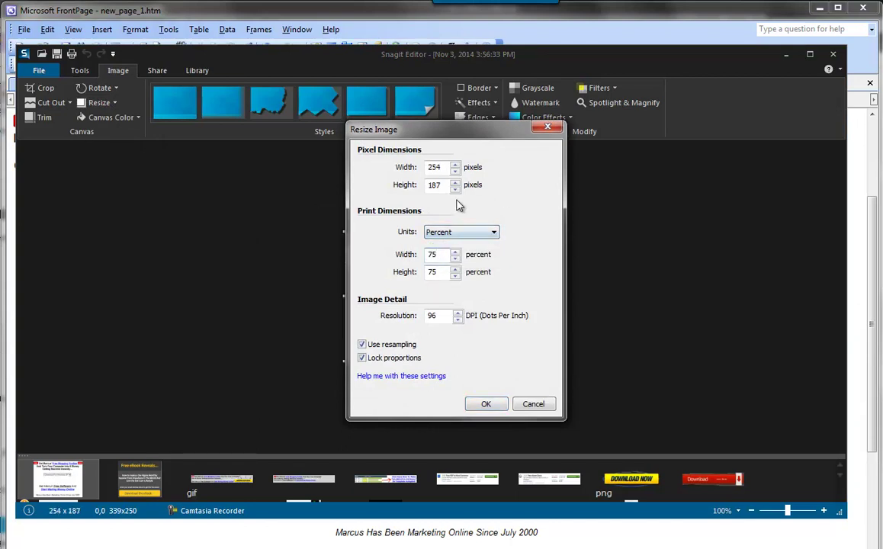
- Try width scales of 90, 88 and 89 percent for the captured ad with proportions locked
left_click_drag(442, 255, 408, 257)
type("90")
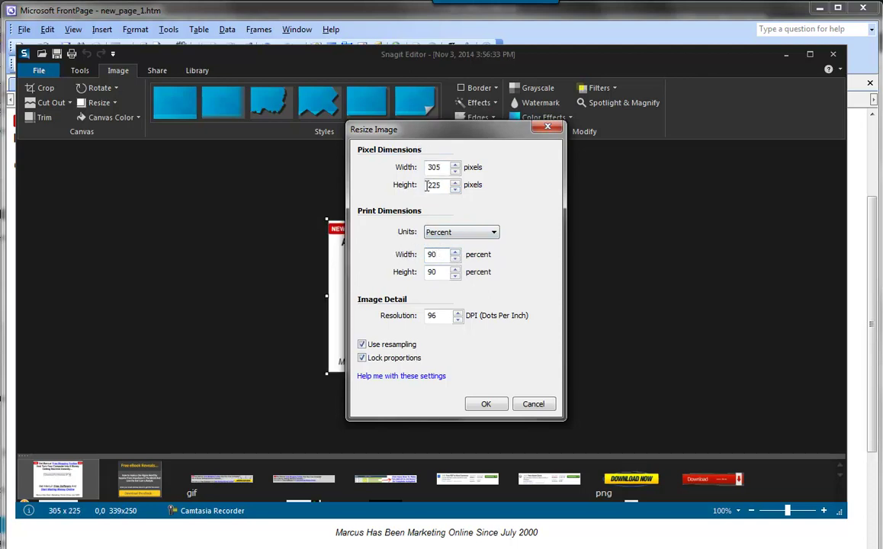
left_click_drag(436, 256, 428, 260)
type("88")
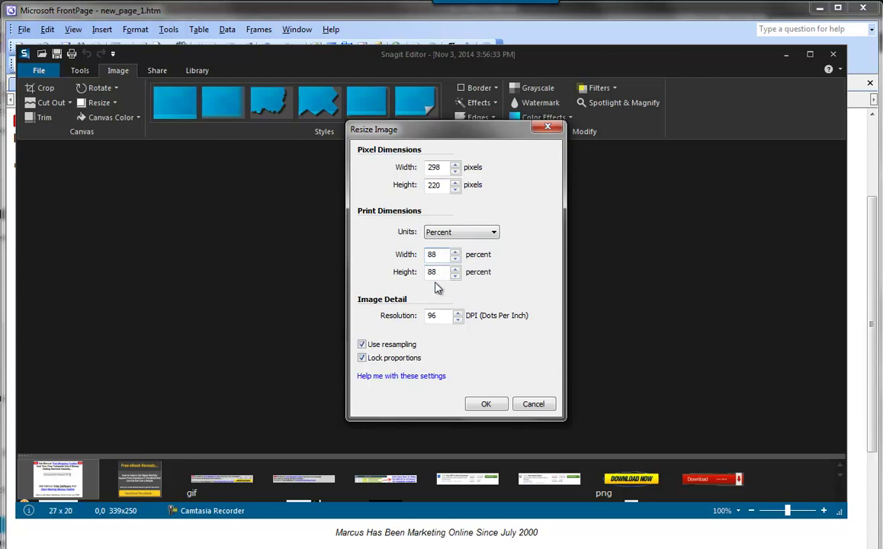
key("BackSpace")
type("9")
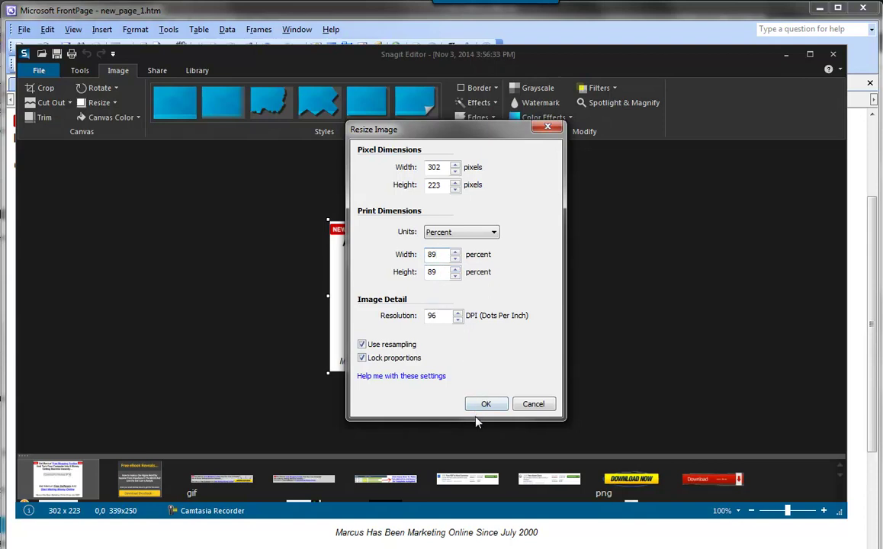
- Scale the captured ad to 88 percent with proportions locked and apply the resize
left_click(443, 260)
key("BackSpace")
type("885")
key("BackSpace")
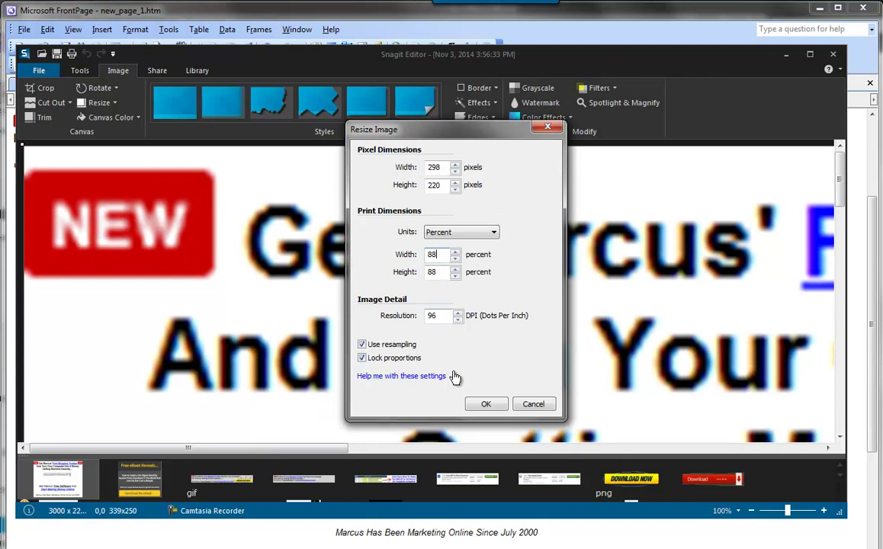
left_click(485, 404)
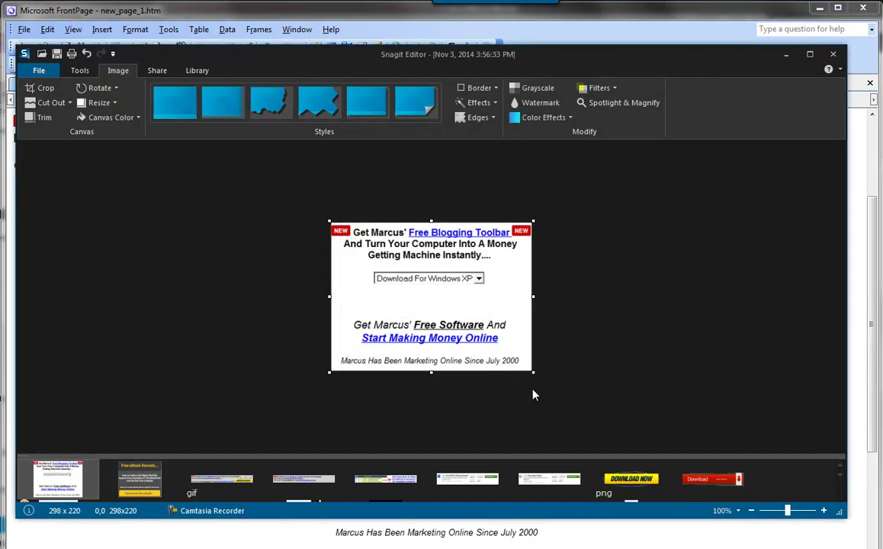
- Extend the ad's canvas at the sides and along the lower edge to 300 x 250 pixels
left_click_drag(532, 296, 533, 297)
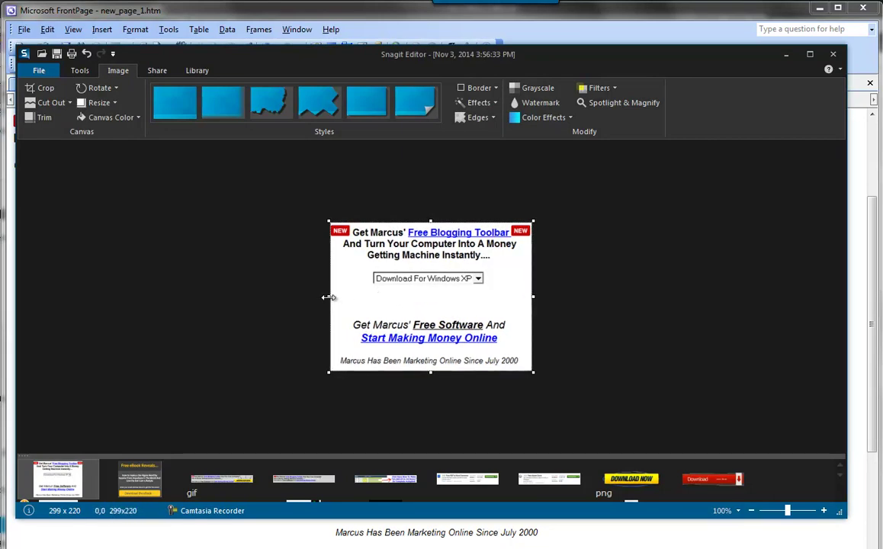
left_click_drag(328, 297, 327, 298)
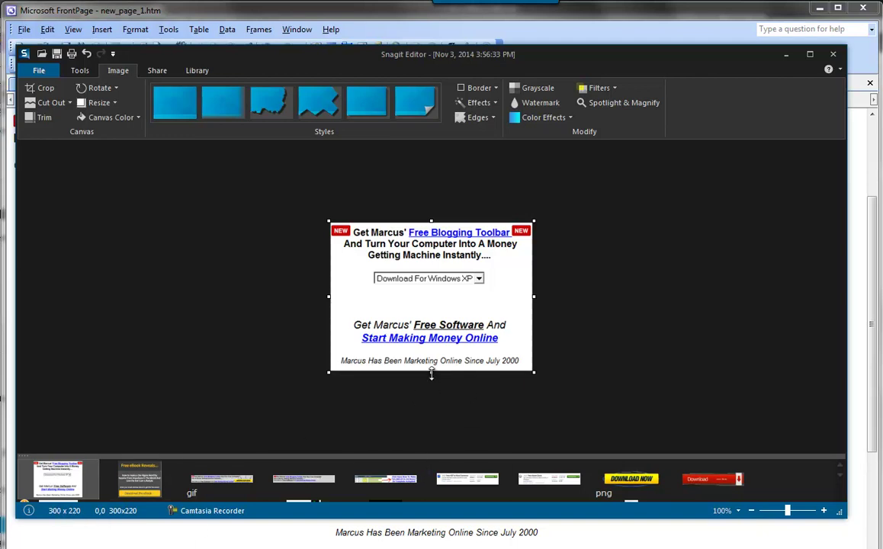
mouse_move(432, 373)
left_mouse_down()
mouse_move(431, 415)
mouse_move(432, 381)
left_mouse_up()
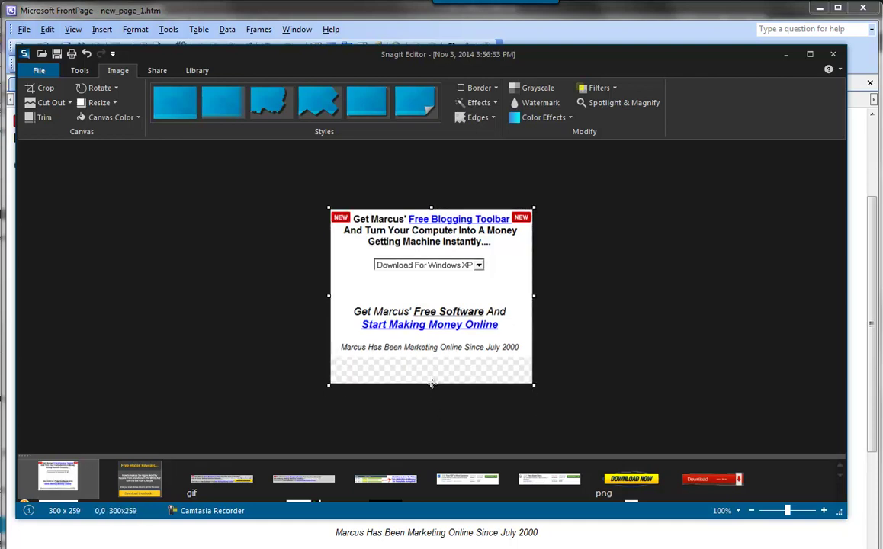
left_click_drag(432, 385, 432, 382)
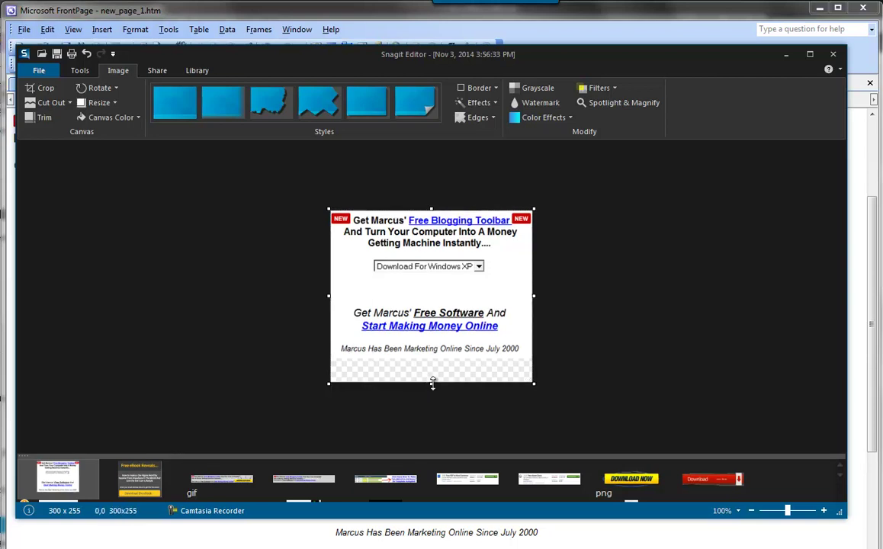
left_click_drag(432, 383, 431, 379)
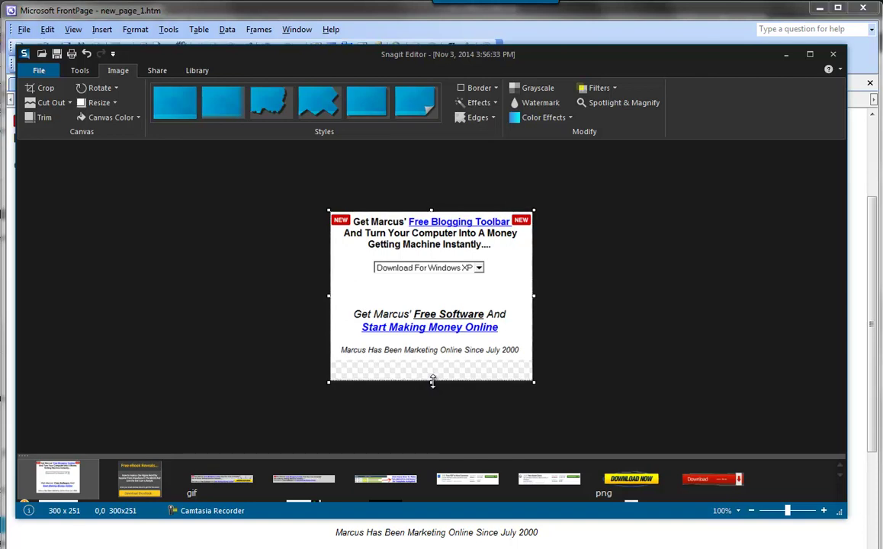
left_click_drag(433, 381, 433, 380)
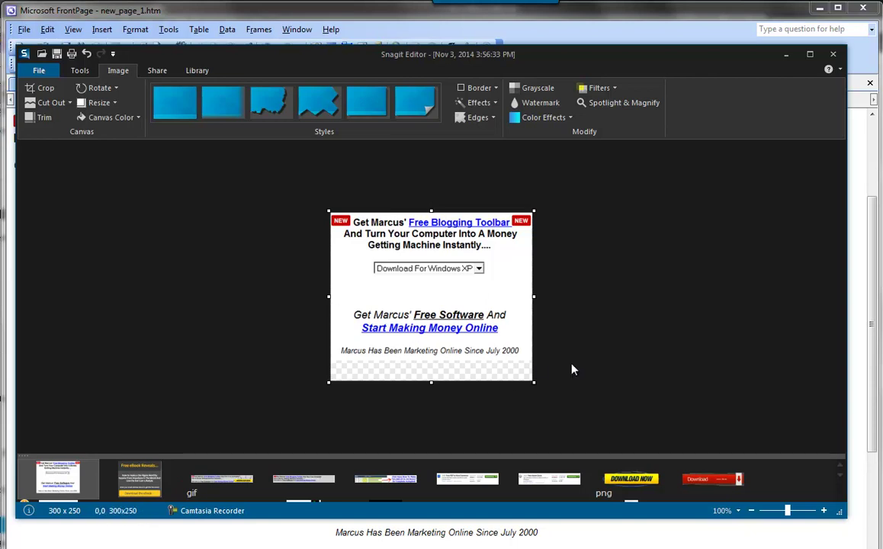
- Add the yellow Download Now button image without enlarging the canvas, shrink it and place it outside the ad's lower edge
mouse_move(630, 485)
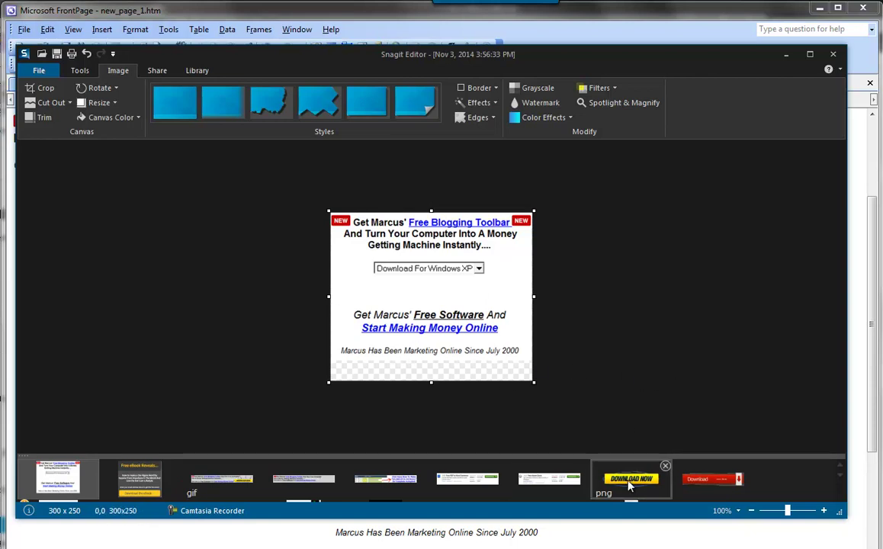
left_click_drag(630, 485, 375, 269)
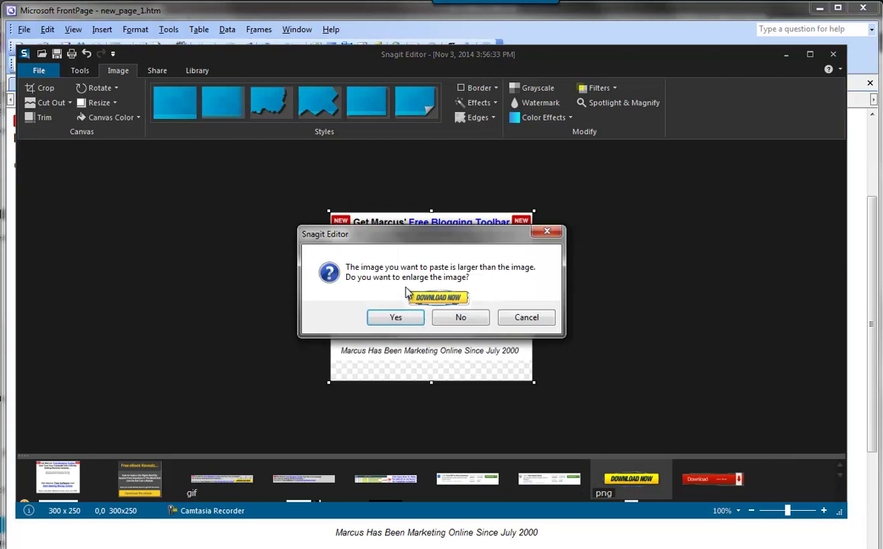
left_click(459, 317)
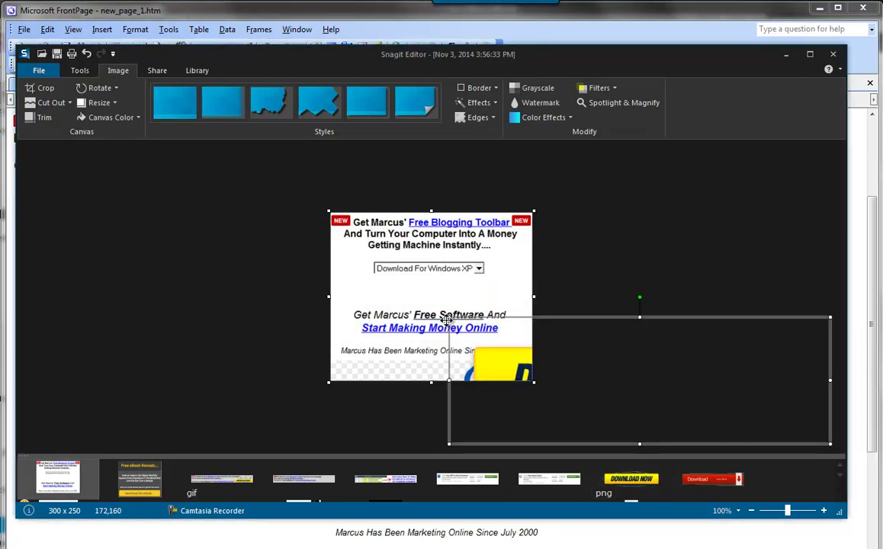
left_click_drag(450, 319, 661, 408)
left_click_drag(729, 429, 641, 414)
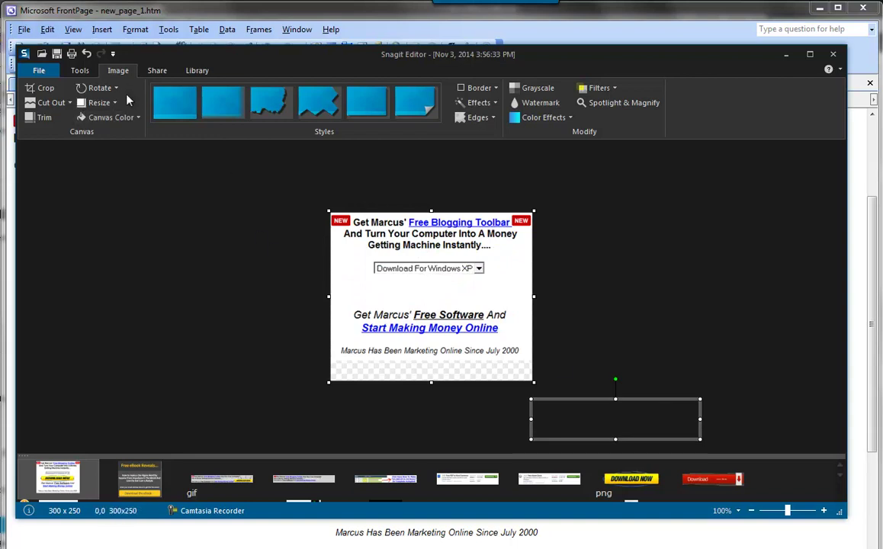
- Set the canvas color to white to fill the transparent strip below the ad text
left_click(121, 118)
left_click(80, 145)
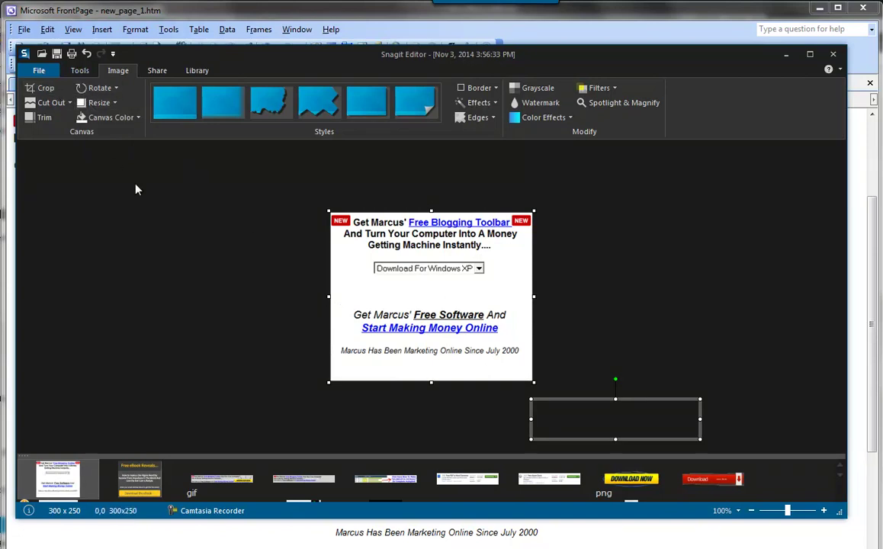
left_click(308, 274)
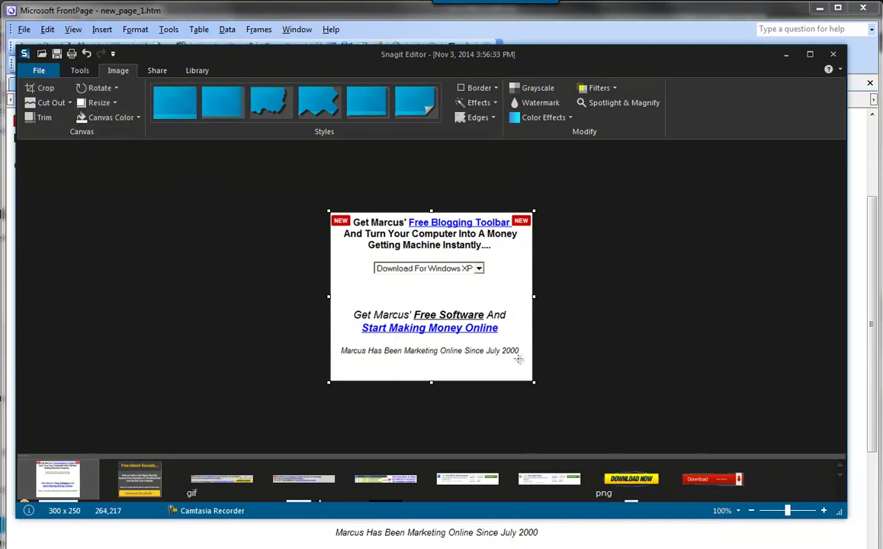
- Select the "Free Software" text with the "Marketing Online Since July 2000" line and move the block down to the canvas's lower edge
left_click_drag(516, 309, 418, 351)
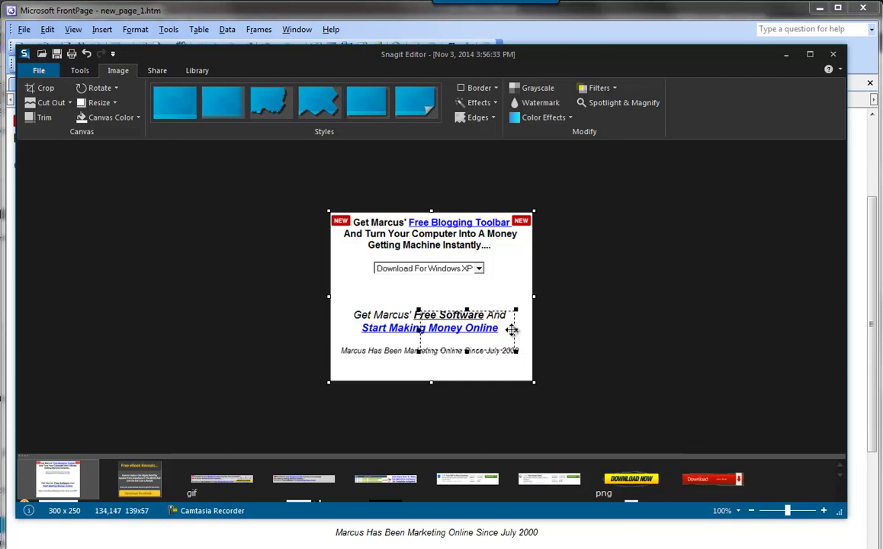
left_click_drag(522, 307, 341, 360)
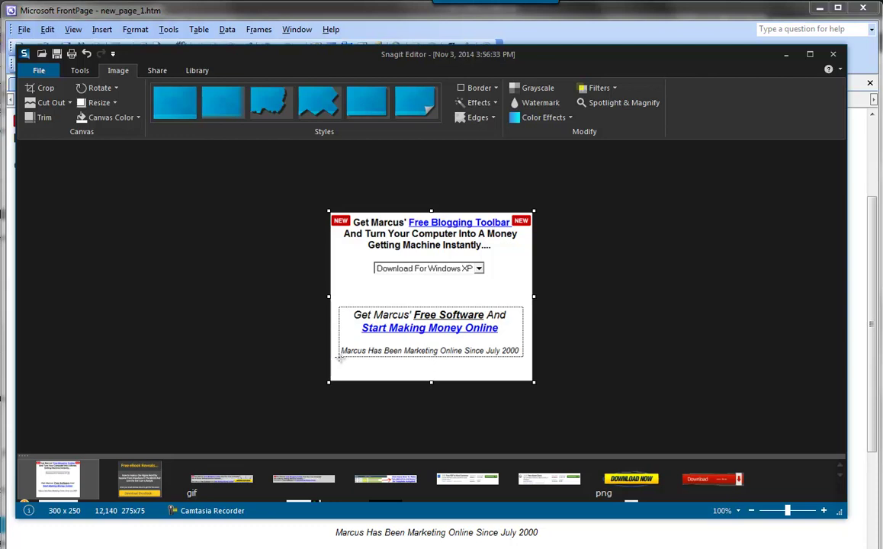
left_click_drag(415, 337, 418, 358)
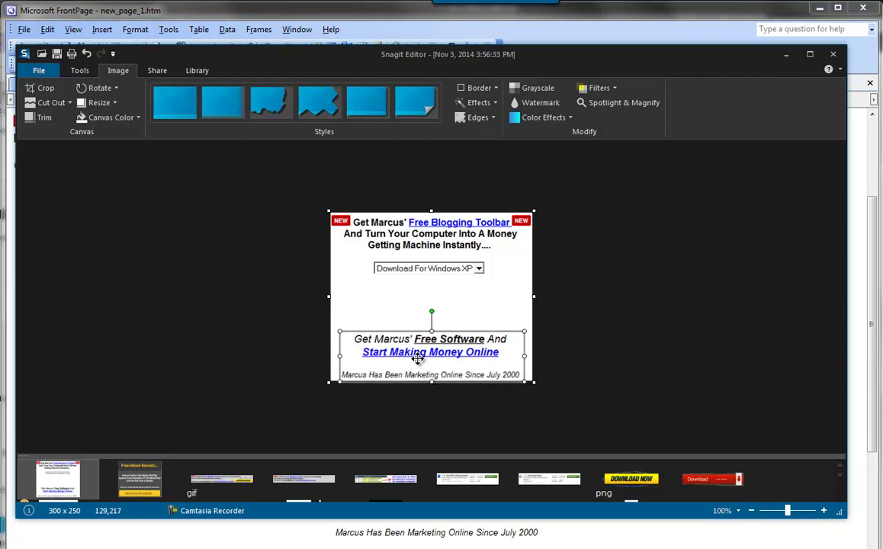
left_click(605, 335)
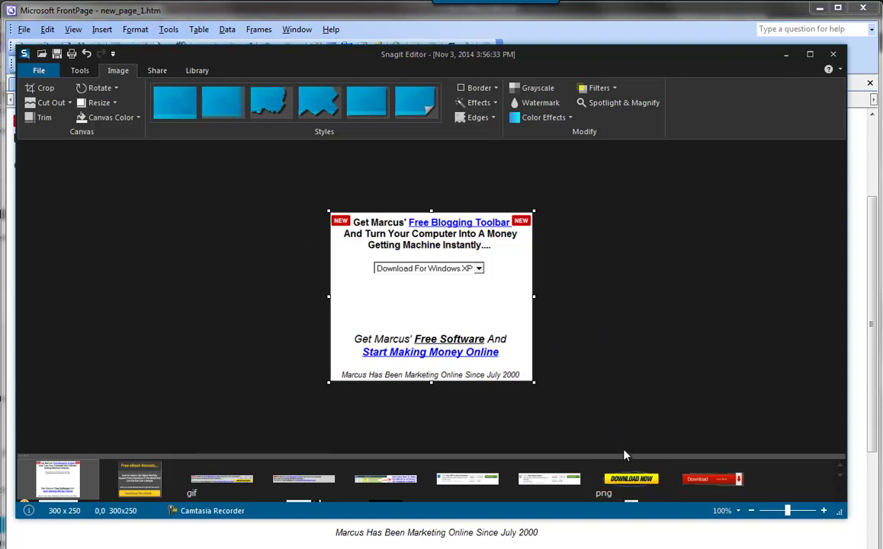
- Add the yellow Download Now button image without enlarging the canvas, shrinking it to fit between the dropdown and the free-software text
left_click_drag(631, 479, 425, 303)
left_click(452, 317)
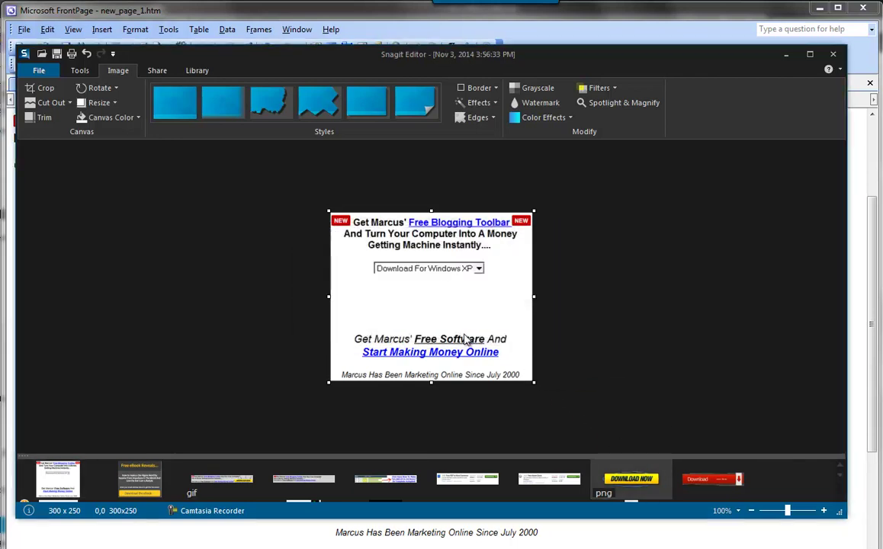
left_click_drag(451, 319, 664, 404)
left_click_drag(715, 420, 389, 298)
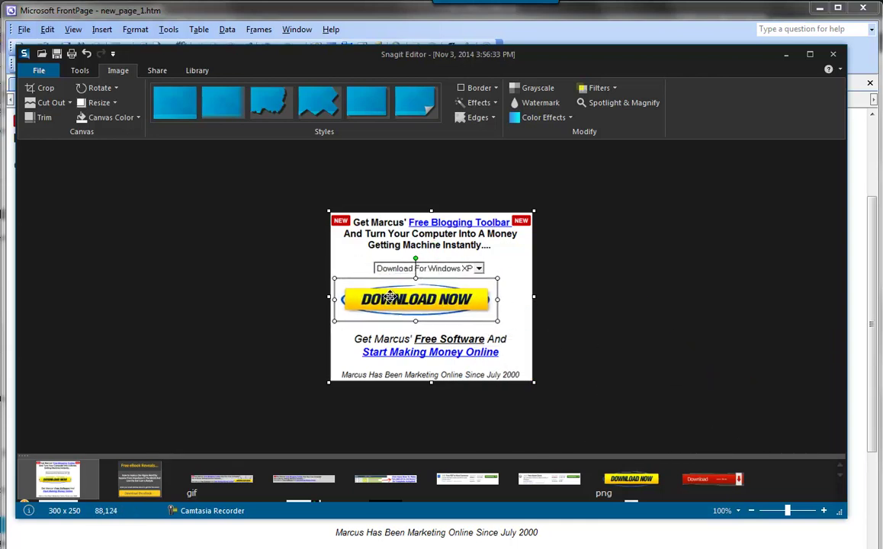
- Enlarge the Download Now button slightly and center it below the dropdown
left_click_drag(497, 321, 528, 329)
left_click_drag(480, 313, 486, 311)
left_click(588, 300)
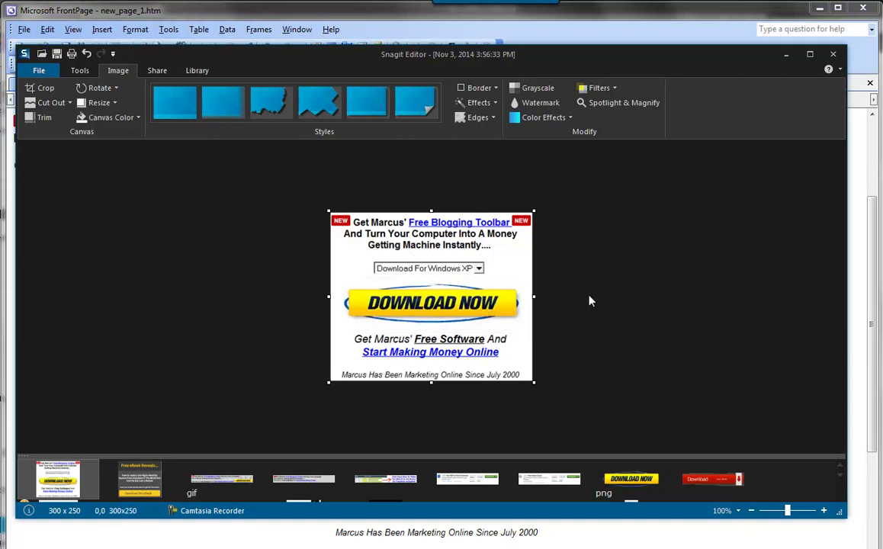
- Nudge the Download Now button slightly to the left to center it in the ad
left_click(476, 313)
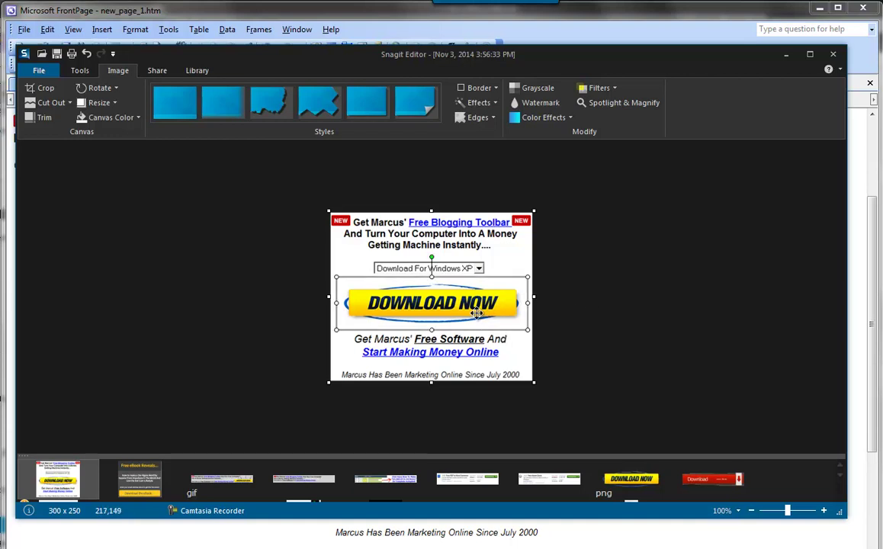
left_click_drag(476, 312, 475, 313)
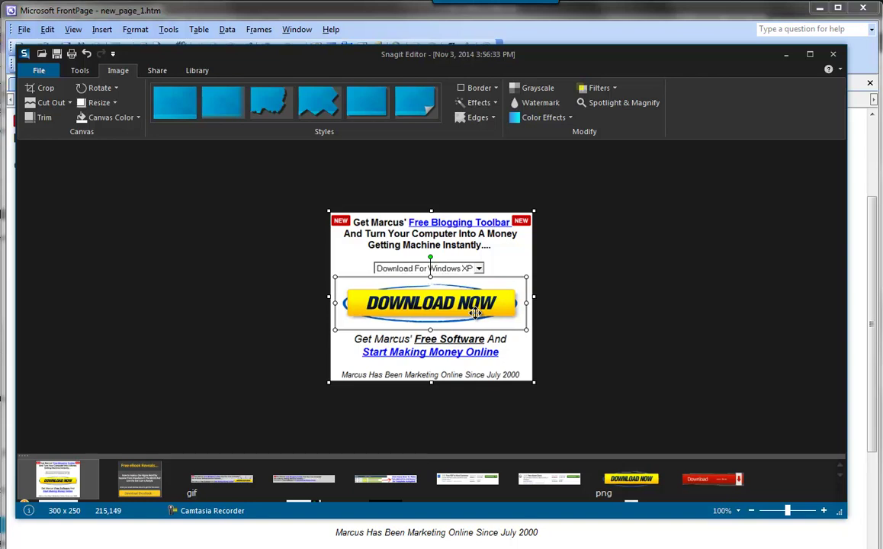
left_click(554, 296)
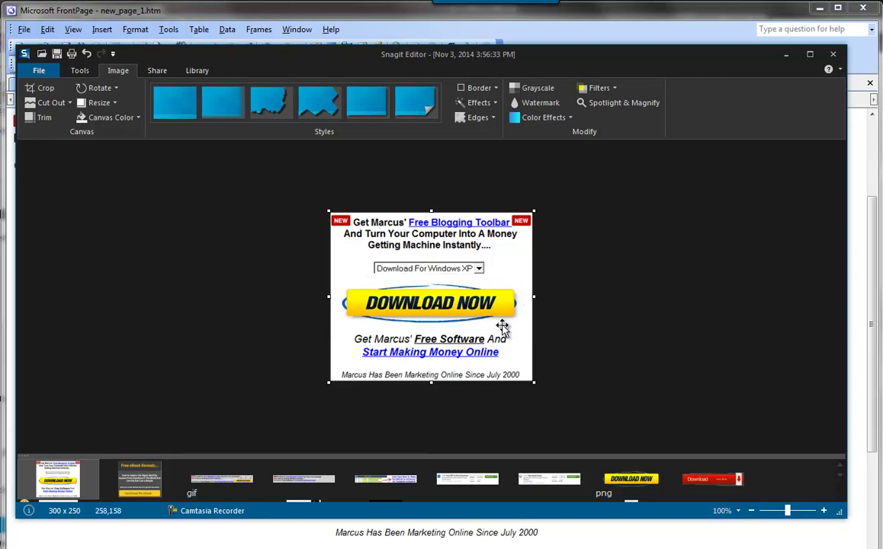
- Save the 300 x 250 ad as a GIF named bannerjchow300 in the WSO 7 DAY BLOG PROFIT folder
left_click(38, 70)
left_click(87, 258)
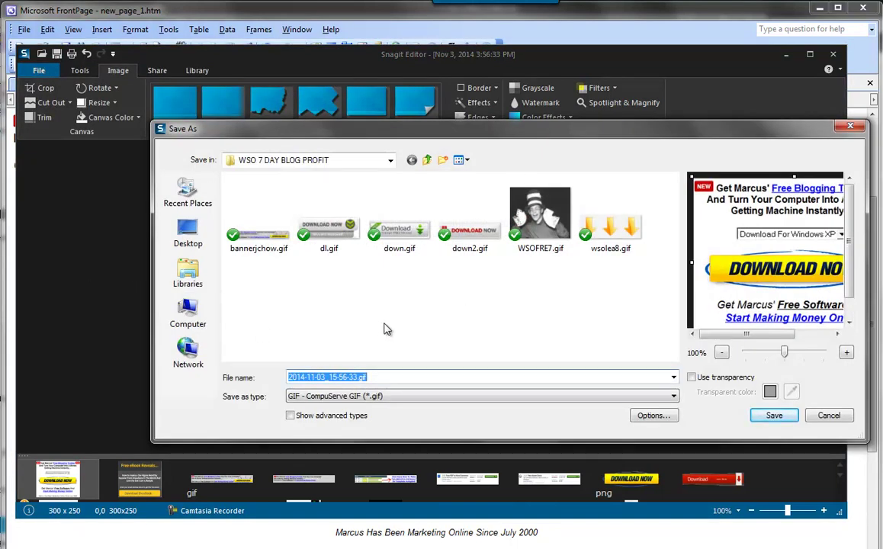
type("bannerjcho")
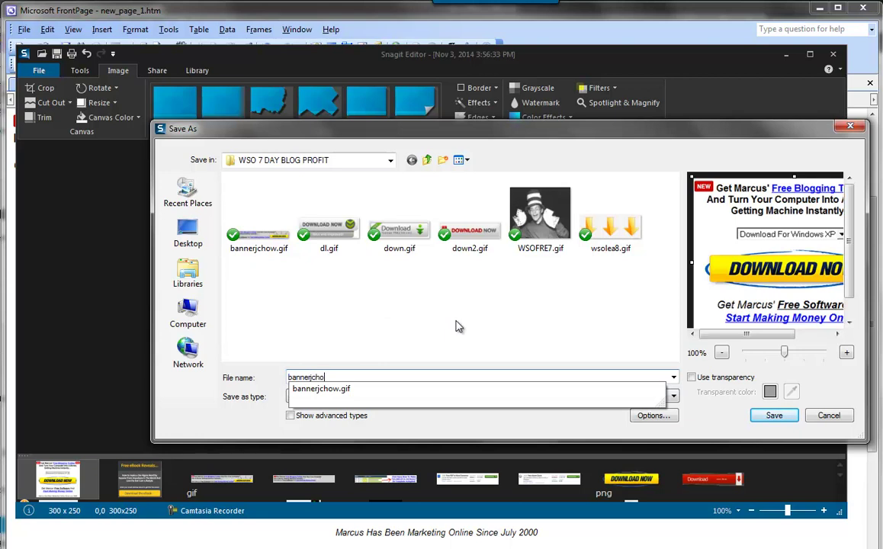
type("w300")
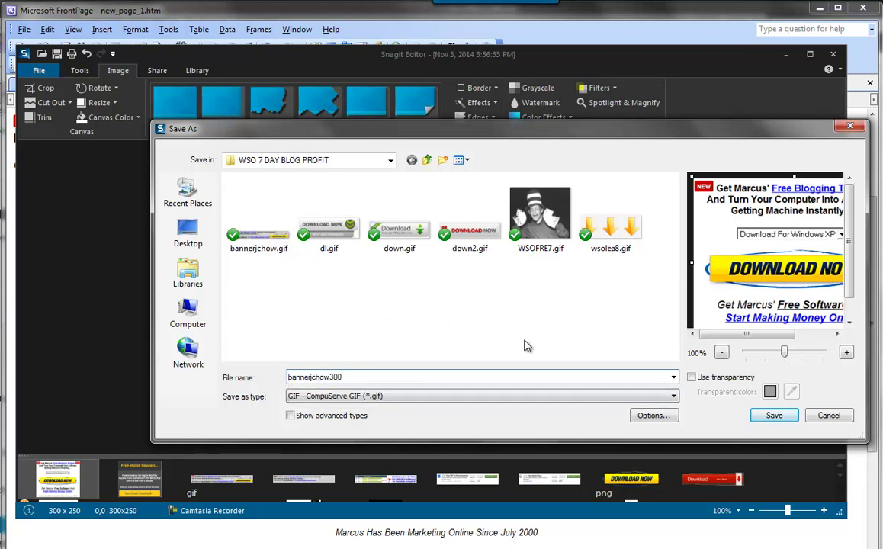
left_click(767, 414)
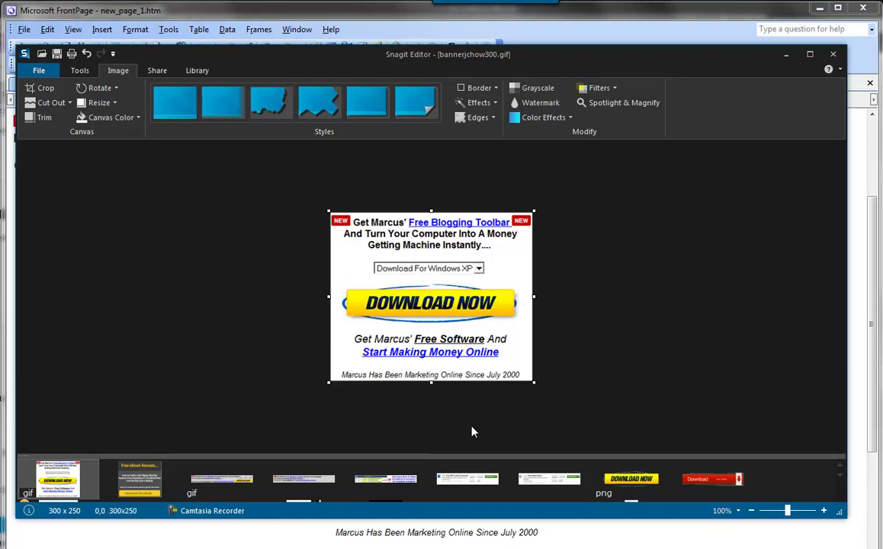
- Switch to FrontPage and insert a standalone option button below the Windows XP dropdown, pushing the free-software text further down
mouse_move(482, 473)
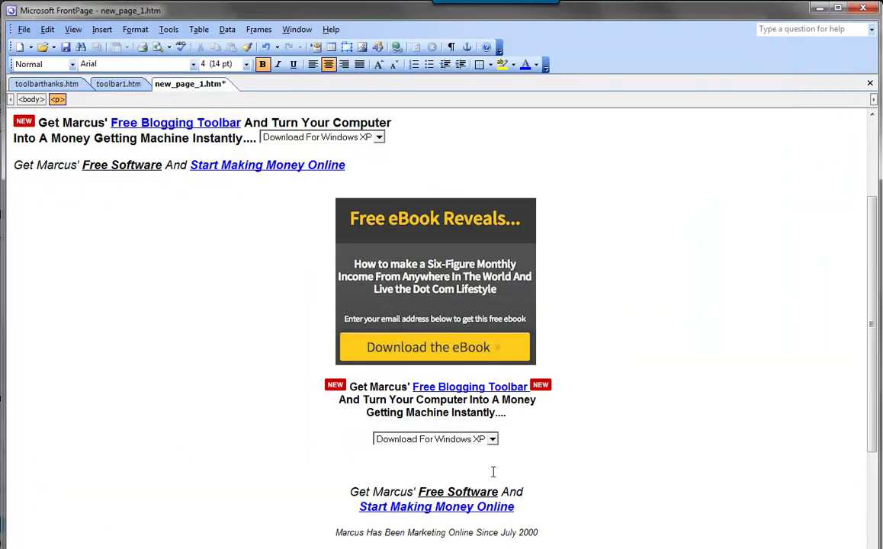
left_click(493, 472)
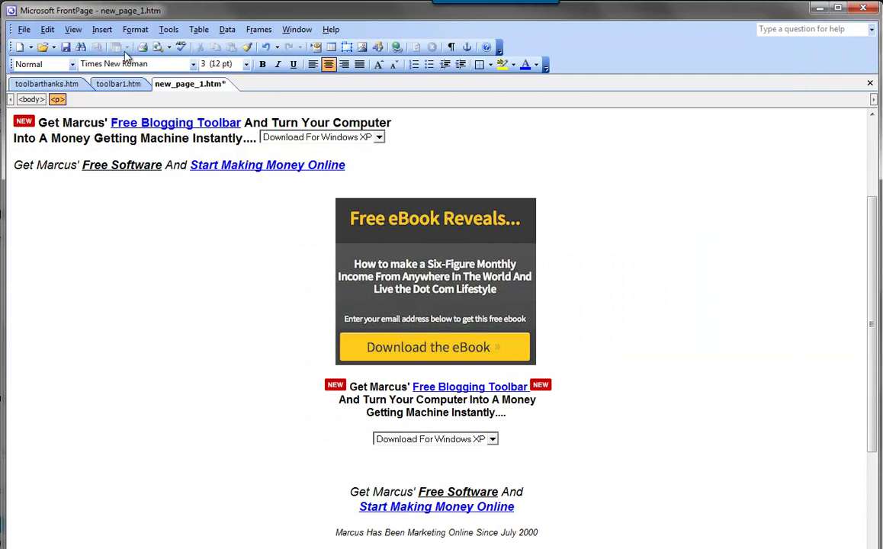
left_click(101, 29)
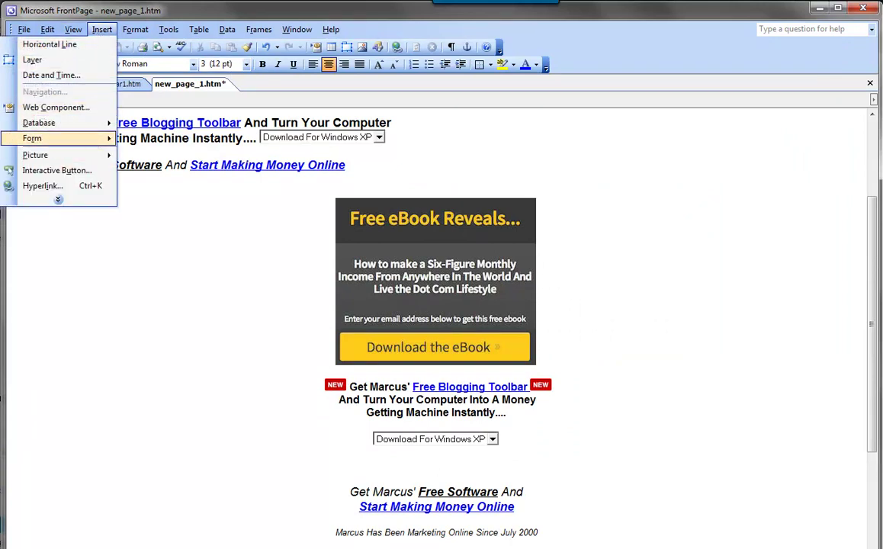
left_click(34, 138)
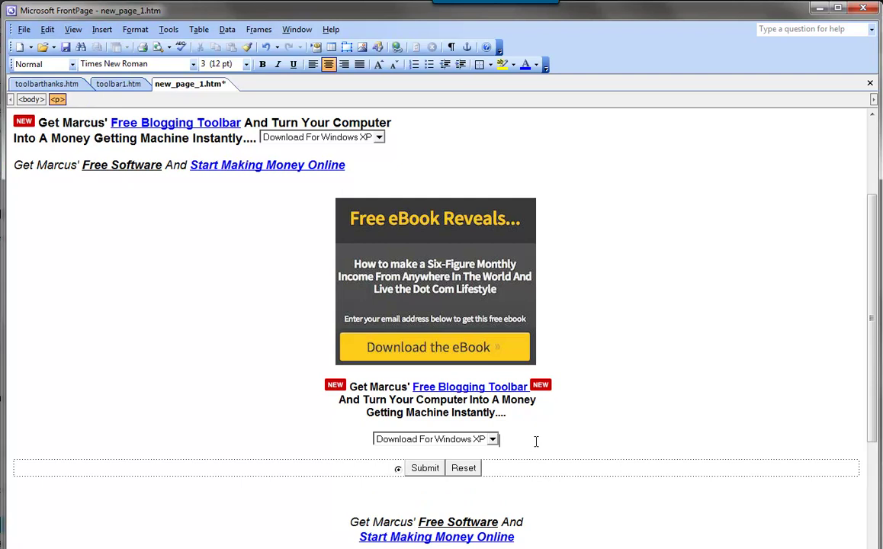
key("Return")
key("Return")
key("Return")
key("Return")
key("Return")
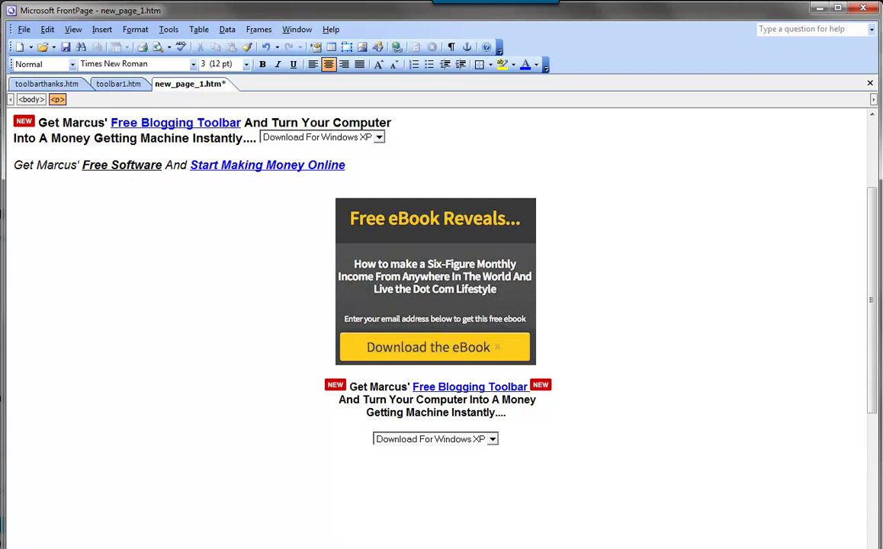
left_click(436, 465)
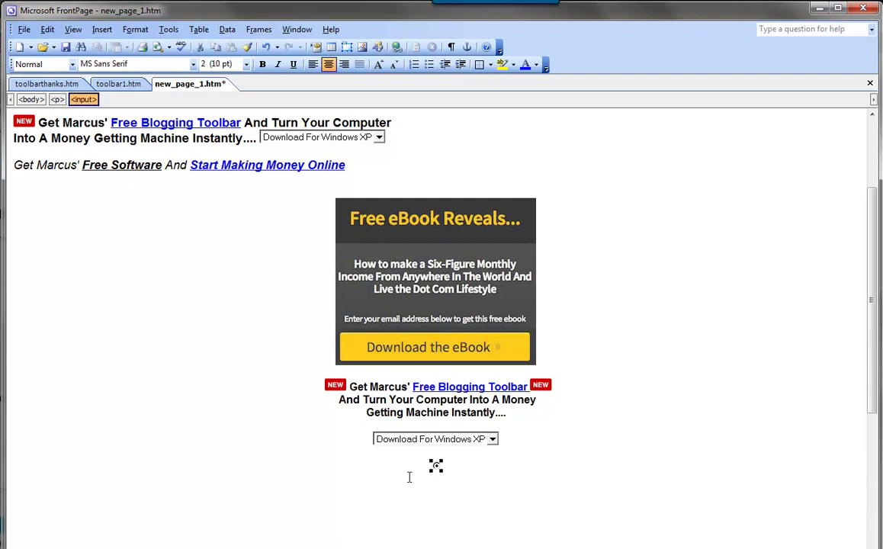
- Add the line "How Much Do You Want To Make Online" above the option button and label the button "$1000 A Month"
left_click(474, 463)
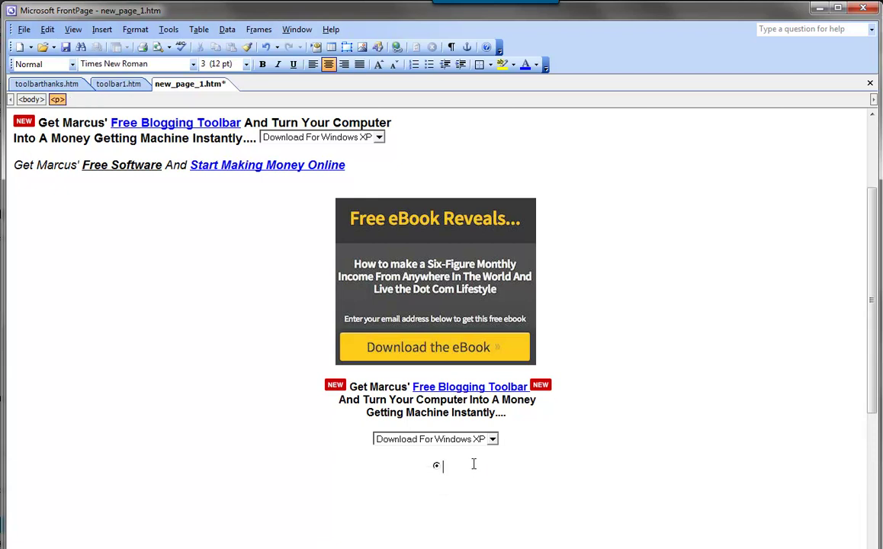
key("Return")
type("How Much Do You Want To Make Online ")
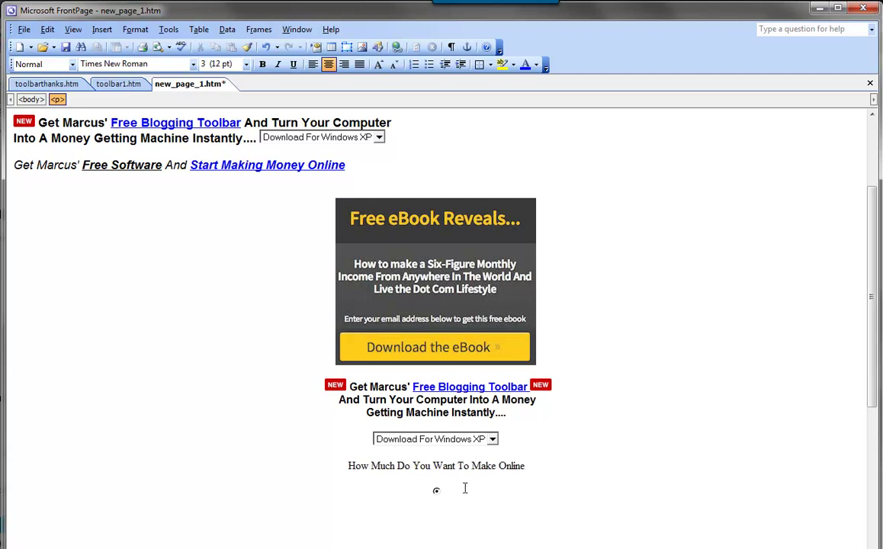
type("$1000 A Month")
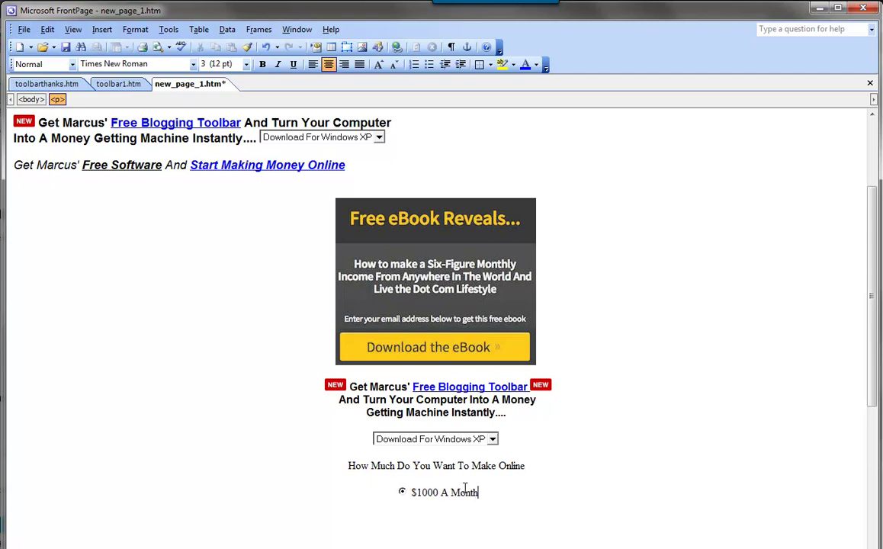
- Copy the option button onto a new line below, label it 2000 and set its initial state to Not selected
left_click(402, 492)
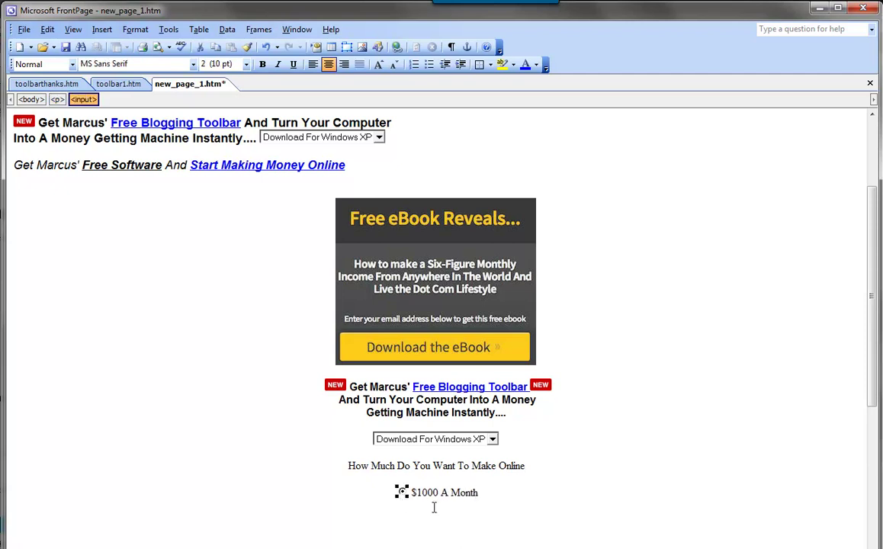
left_click(521, 496)
key("Return")
key("ctrl+v")
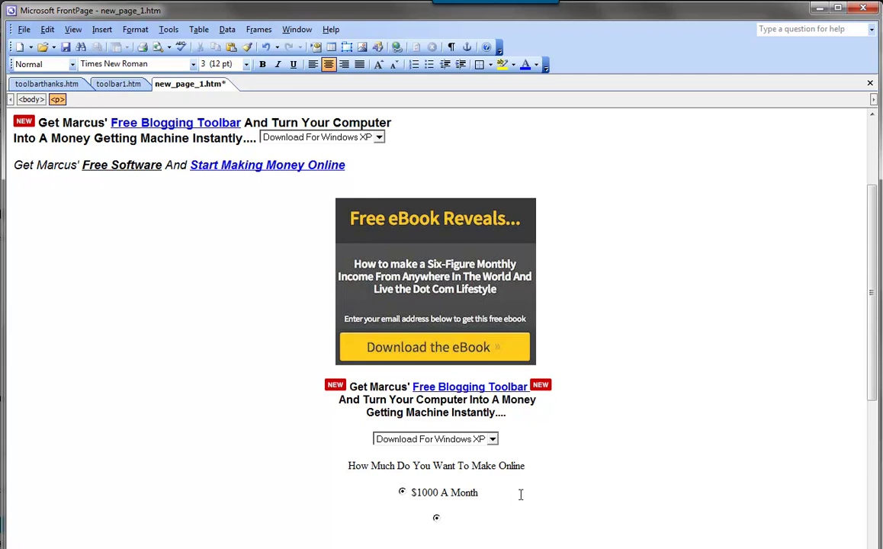
type("2000")
double_click(425, 519)
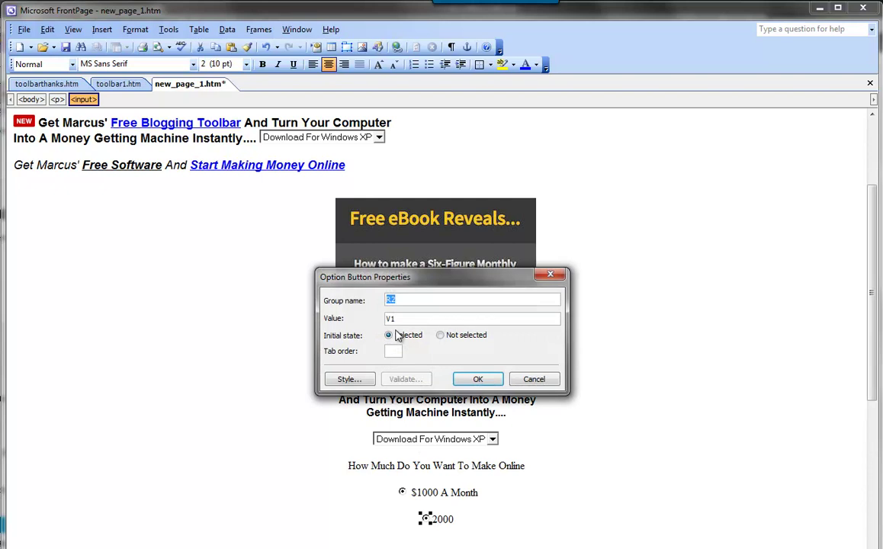
left_click(441, 336)
left_click(477, 379)
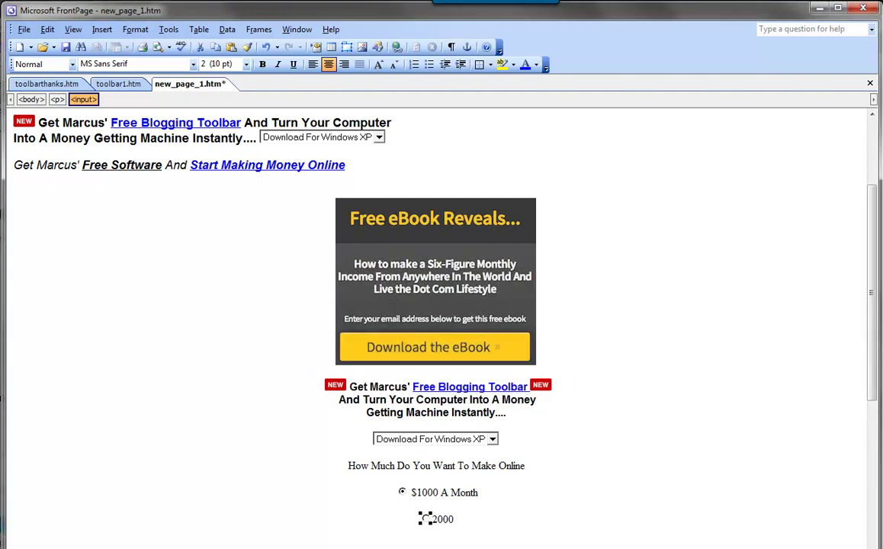
left_click(468, 518)
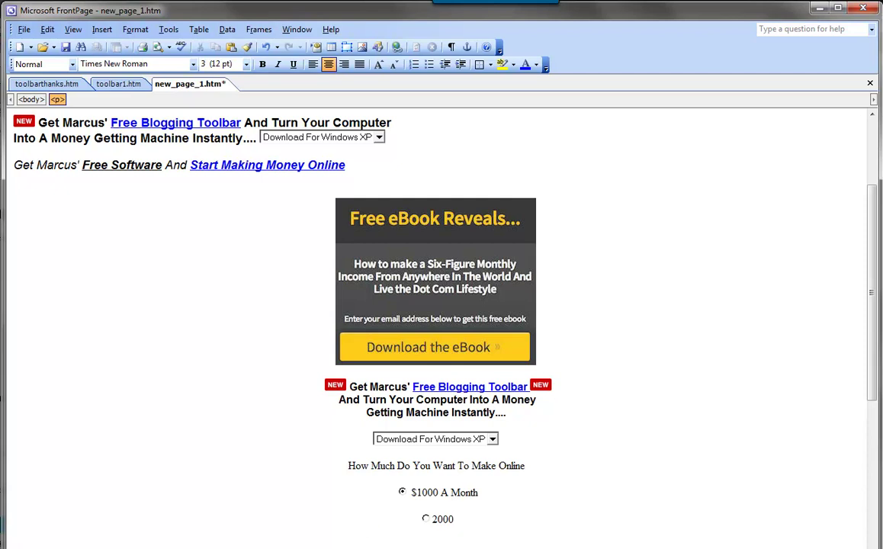
- Switch to the browser and look over the BuySellAds categories and featured listings, followed by the affiliatemarketingdude.com forum index
key("alt+Tab")
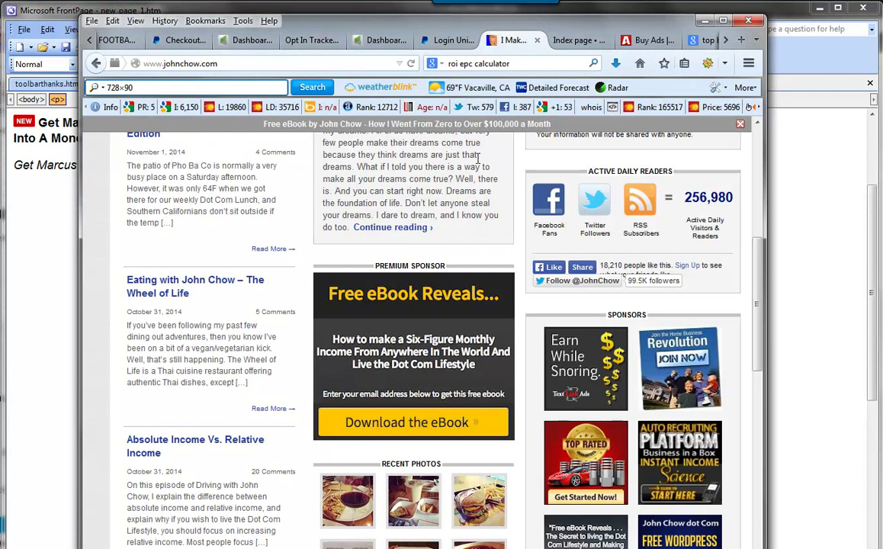
left_click(647, 40)
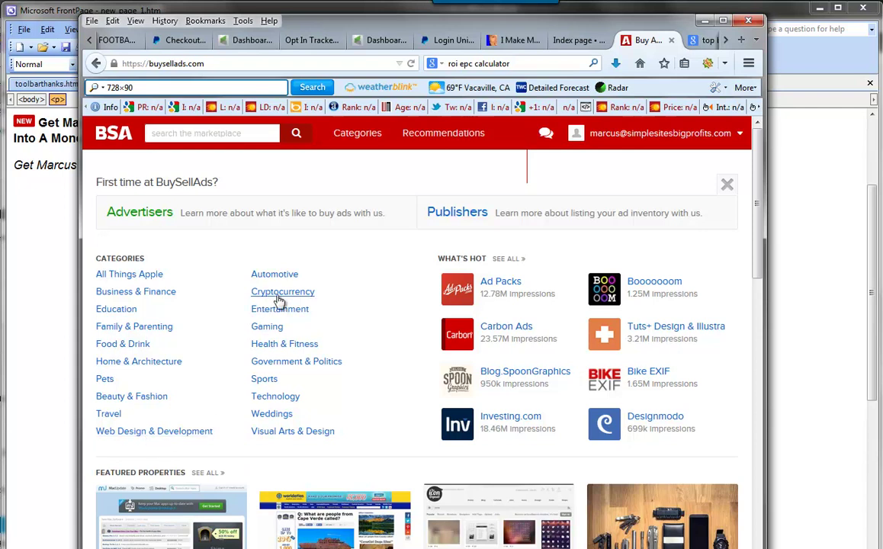
scroll(364, 402, "down", 3)
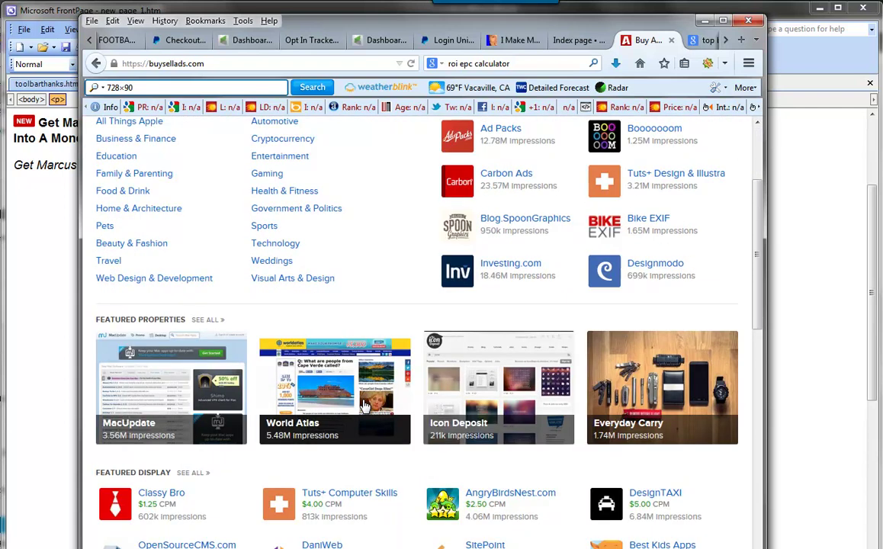
scroll(395, 478, "down", 2)
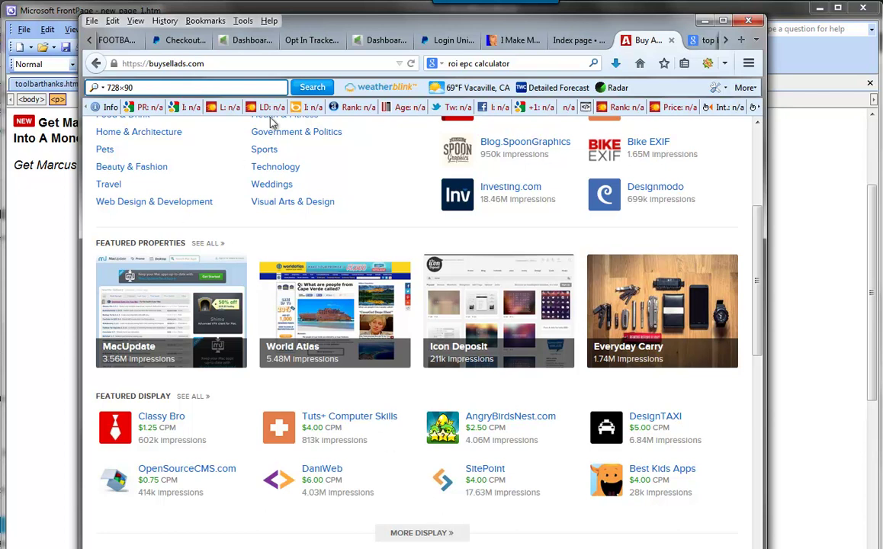
left_click(564, 46)
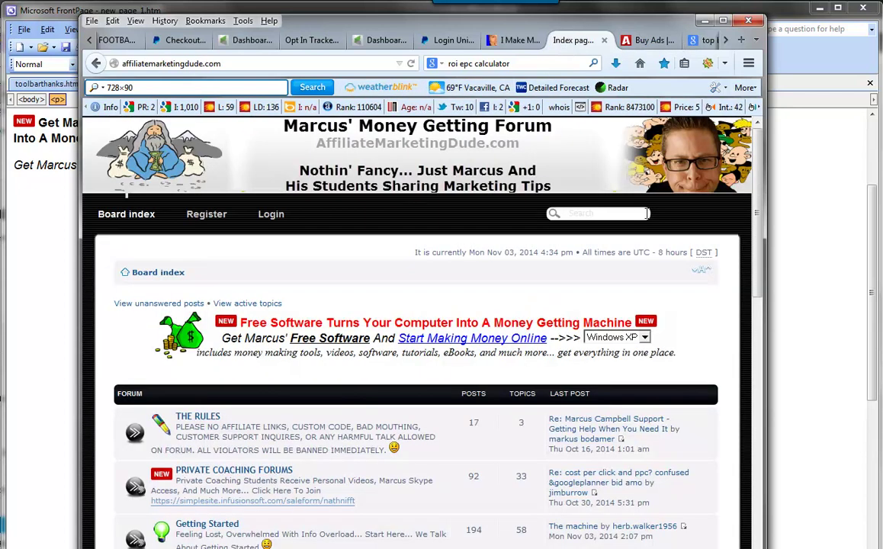